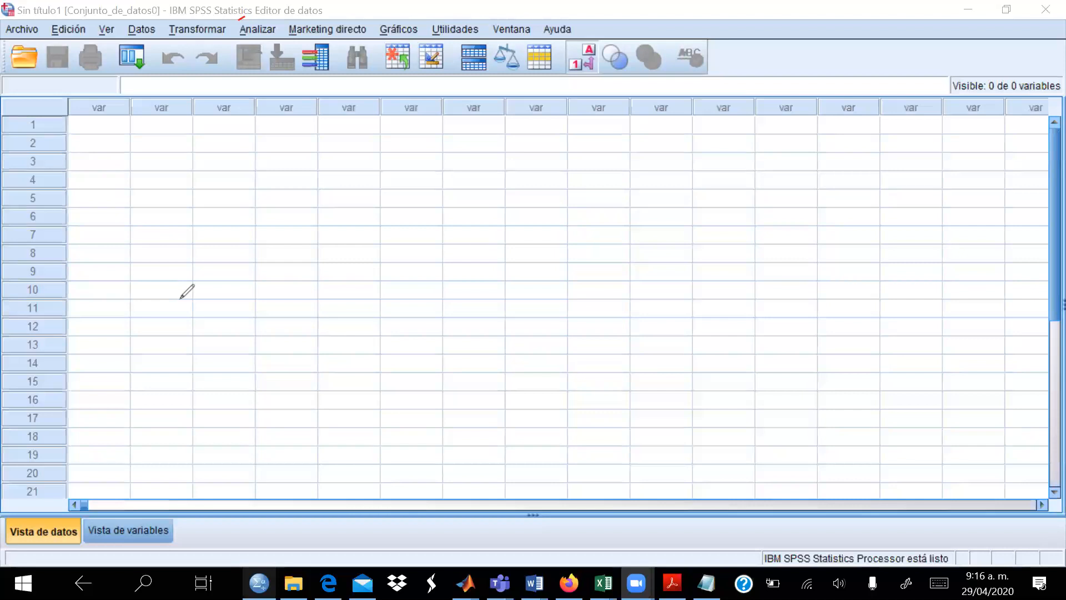
# Define the first variable in the variable view with the name FAMILIAS.
pyautogui.moveTo(172, 500)
pyautogui.mouseDown()
pyautogui.moveTo(188, 534)
pyautogui.moveTo(147, 550)
pyautogui.moveTo(92, 545)
pyautogui.moveTo(83, 503)
pyautogui.moveTo(179, 501)
pyautogui.mouseUp()
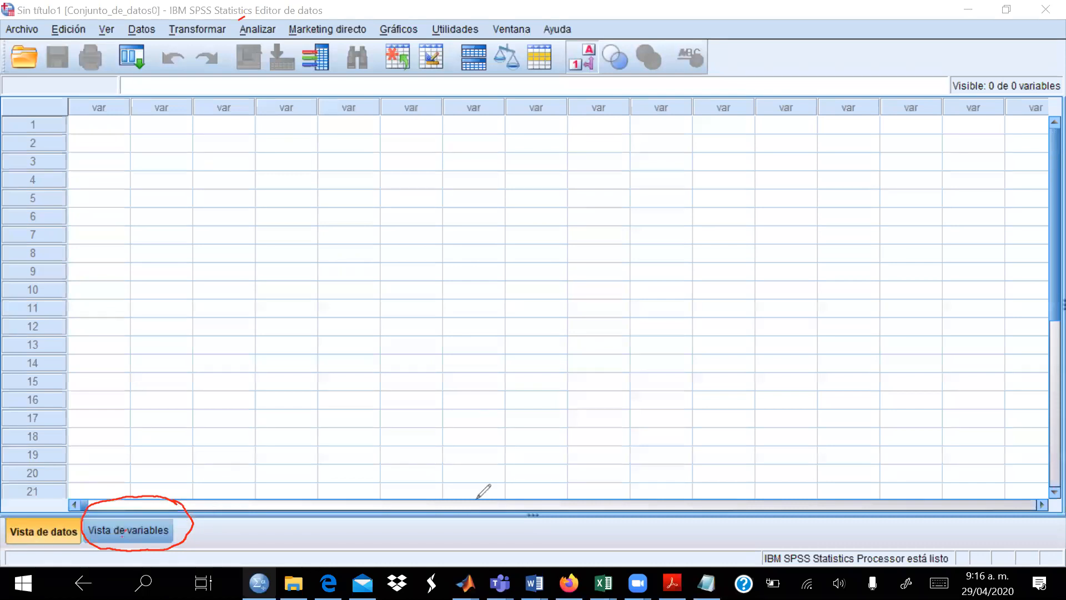
pyautogui.click(122, 526)
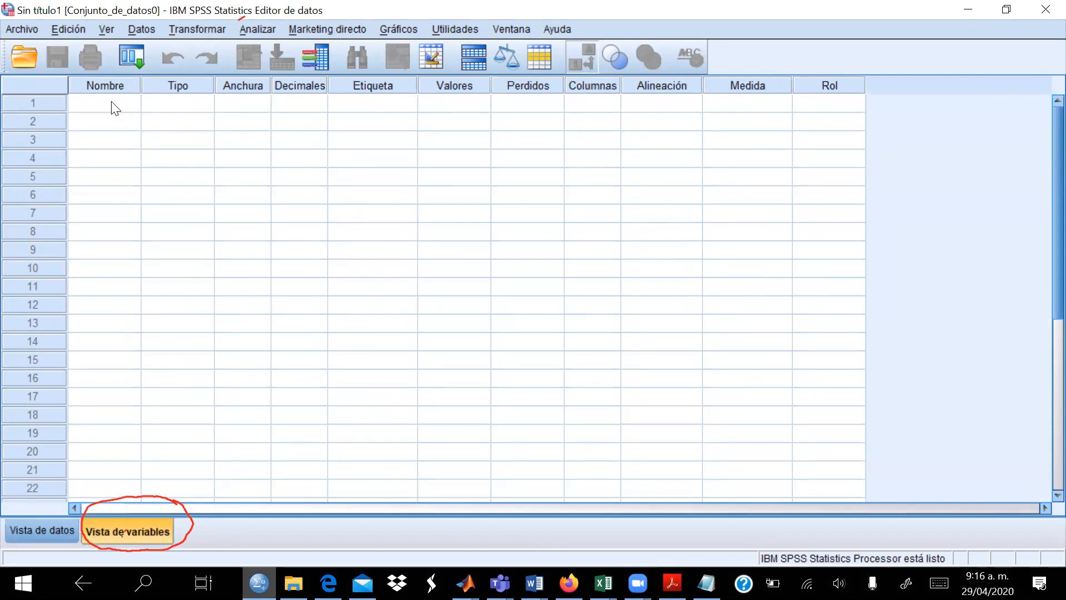
pyautogui.click(128, 105)
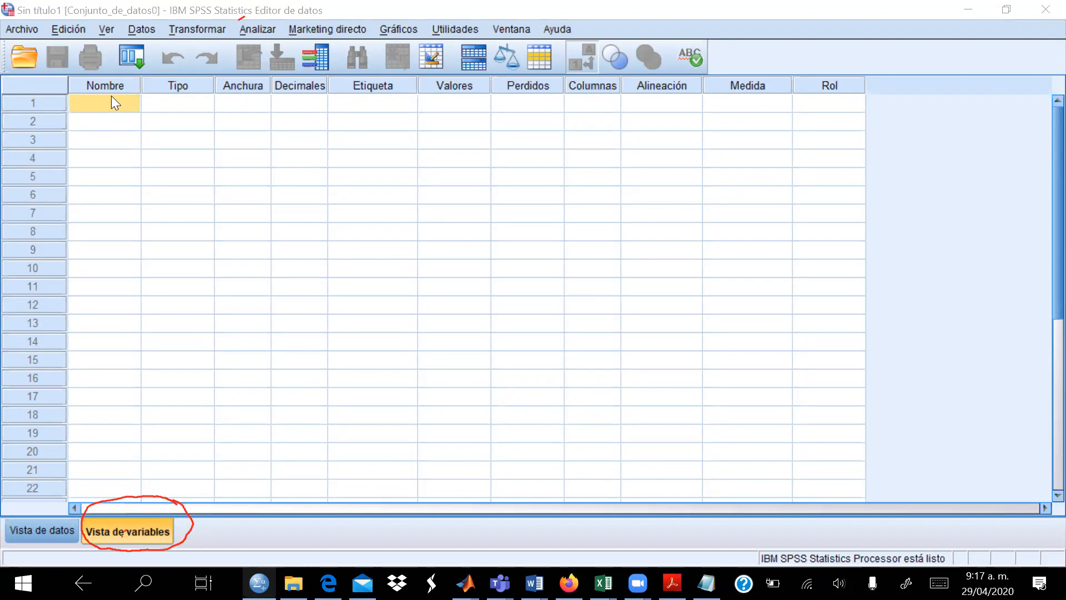
pyautogui.click(108, 102)
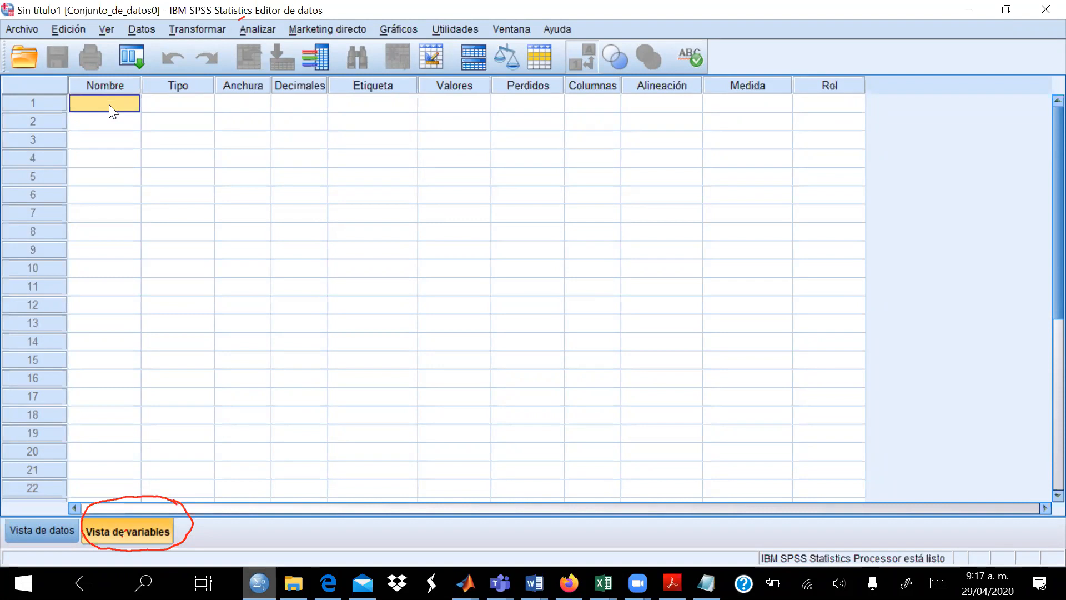
pyautogui.click(109, 104)
pyautogui.write('FAMILIAS')
# Review the variable type options for FAMILIAS and accept the Numérico type.
pyautogui.click(191, 106)
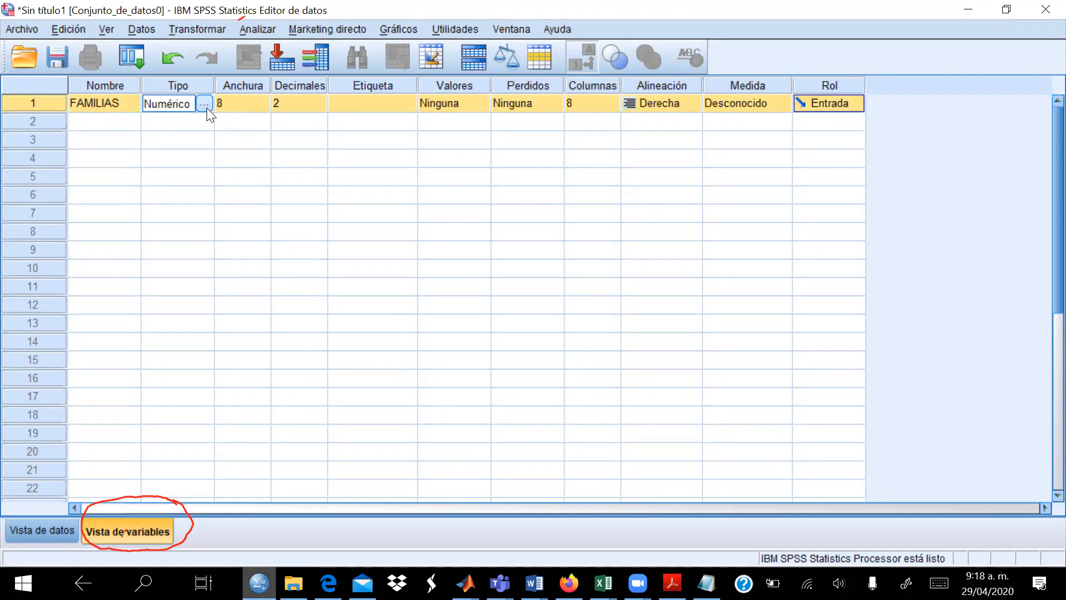
pyautogui.click(204, 106)
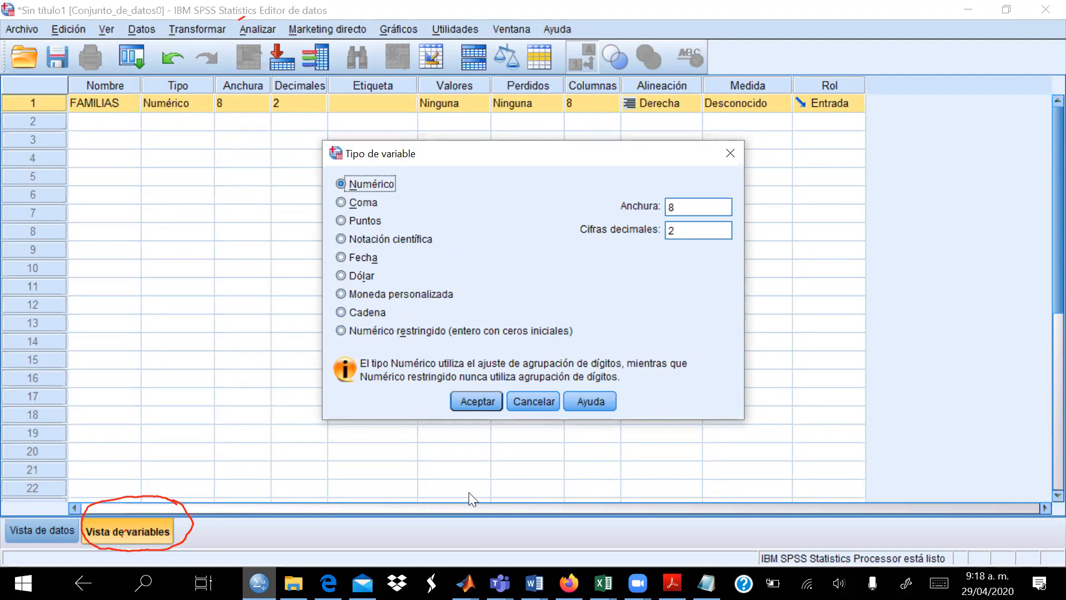
pyautogui.moveTo(390, 263); pyautogui.dragTo(359, 268)
pyautogui.moveTo(395, 319)
pyautogui.mouseDown()
pyautogui.moveTo(347, 321)
pyautogui.moveTo(360, 298)
pyautogui.moveTo(400, 306)
pyautogui.moveTo(389, 319)
pyautogui.mouseUp()
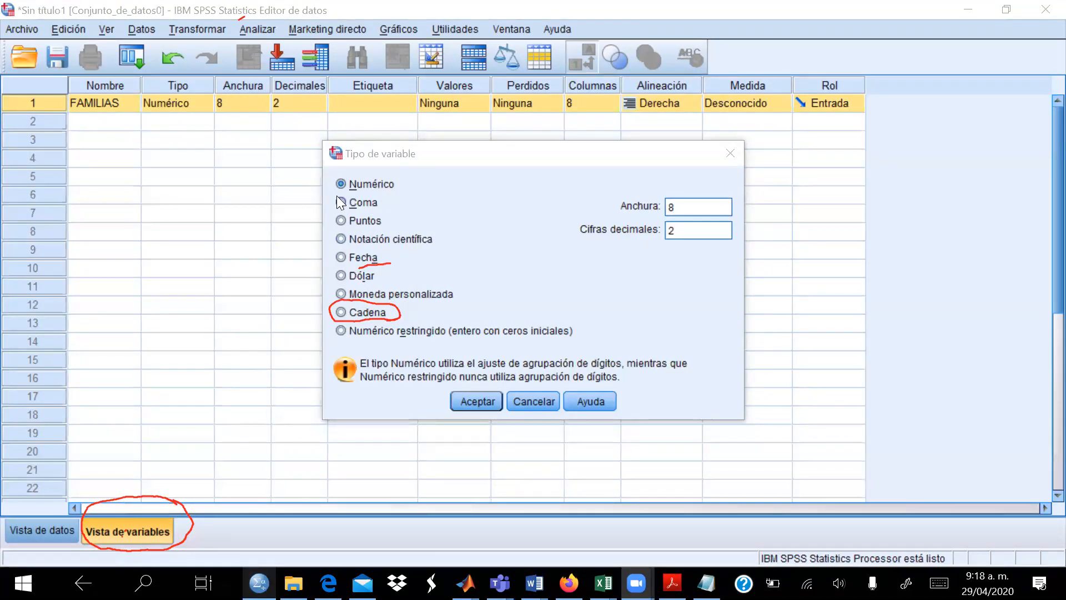
pyautogui.click(473, 398)
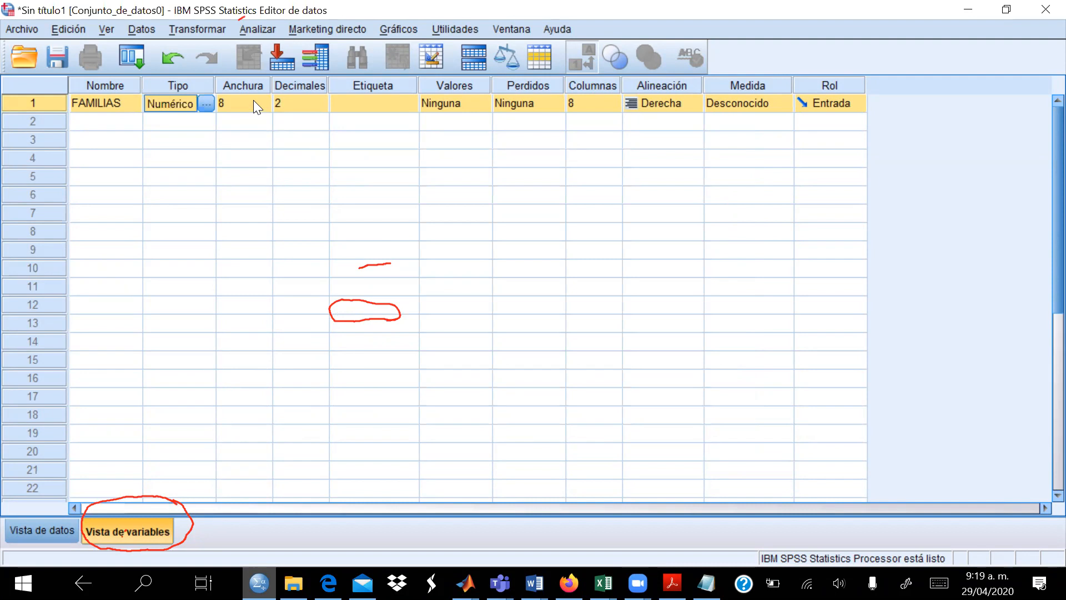
# Set the number of decimals of the FAMILIAS variable to 0.
pyautogui.click(290, 112)
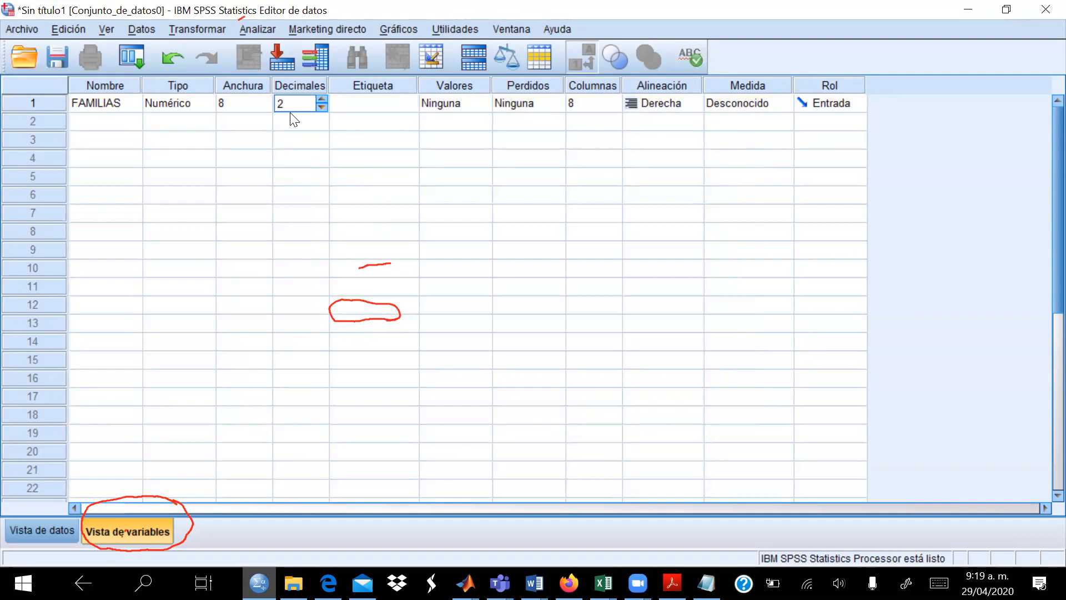
pyautogui.press('Down')
pyautogui.press('Down')
# Try to name the second variable NUMERO HIJOS with a space between the words.
pyautogui.click(105, 126)
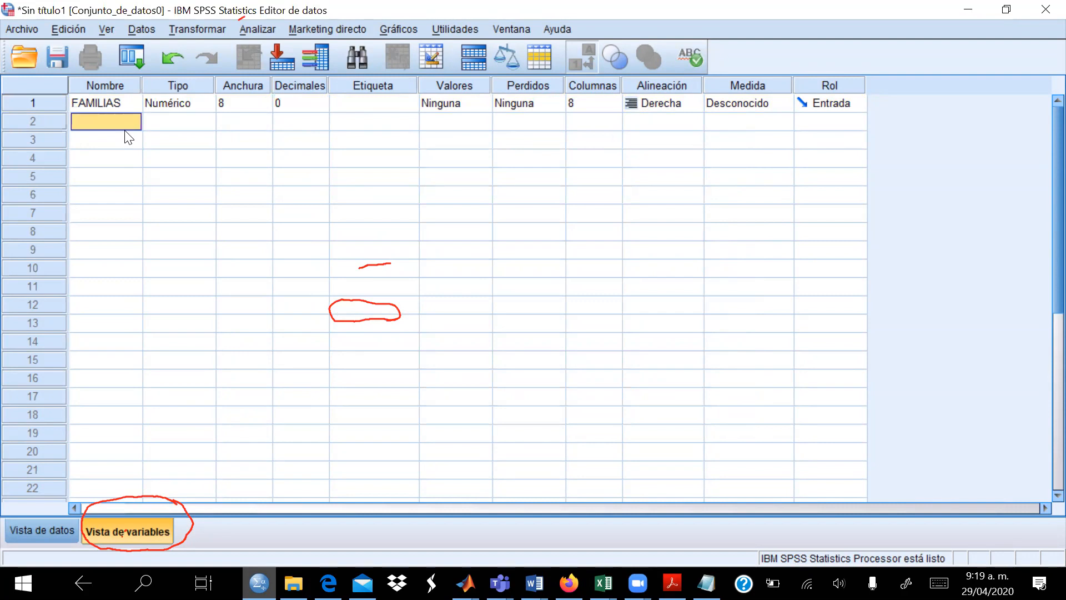
pyautogui.write('NUMER')
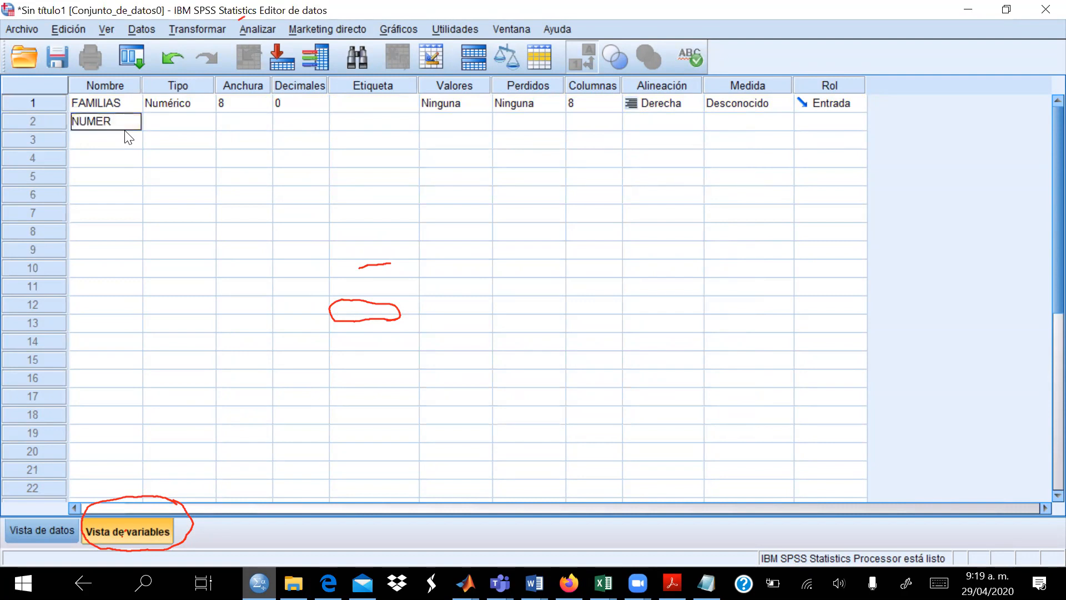
pyautogui.write('O_')
pyautogui.write('HIJOS')
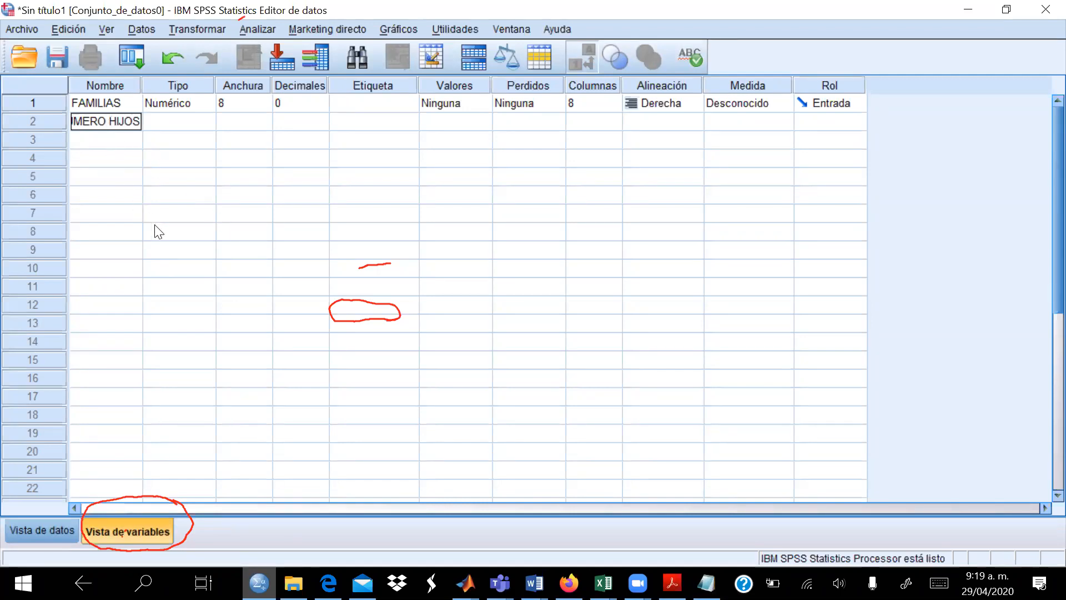
pyautogui.click(443, 228)
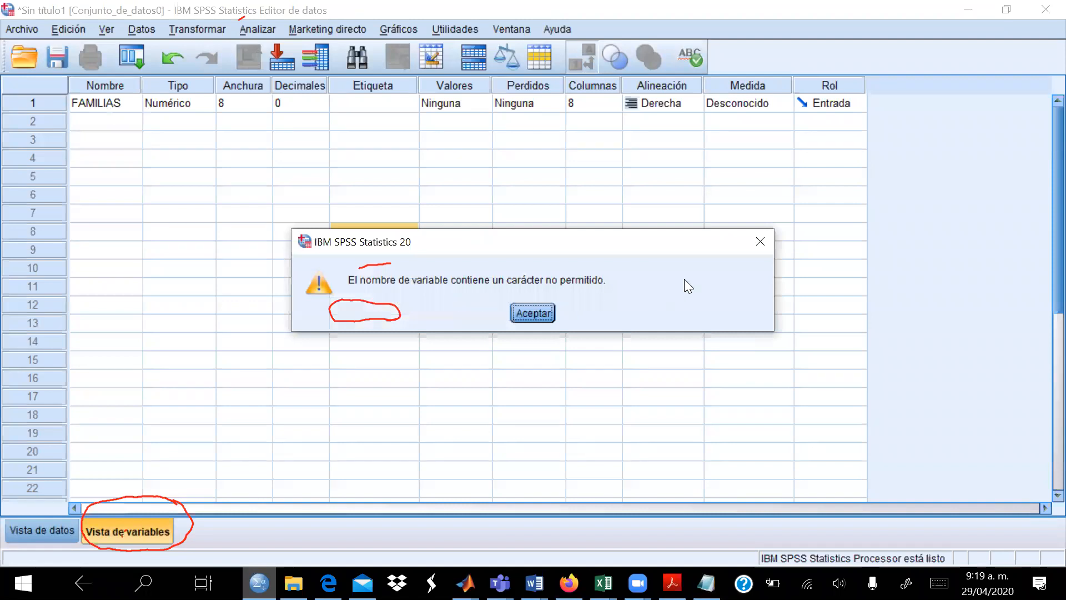
pyautogui.click(760, 243)
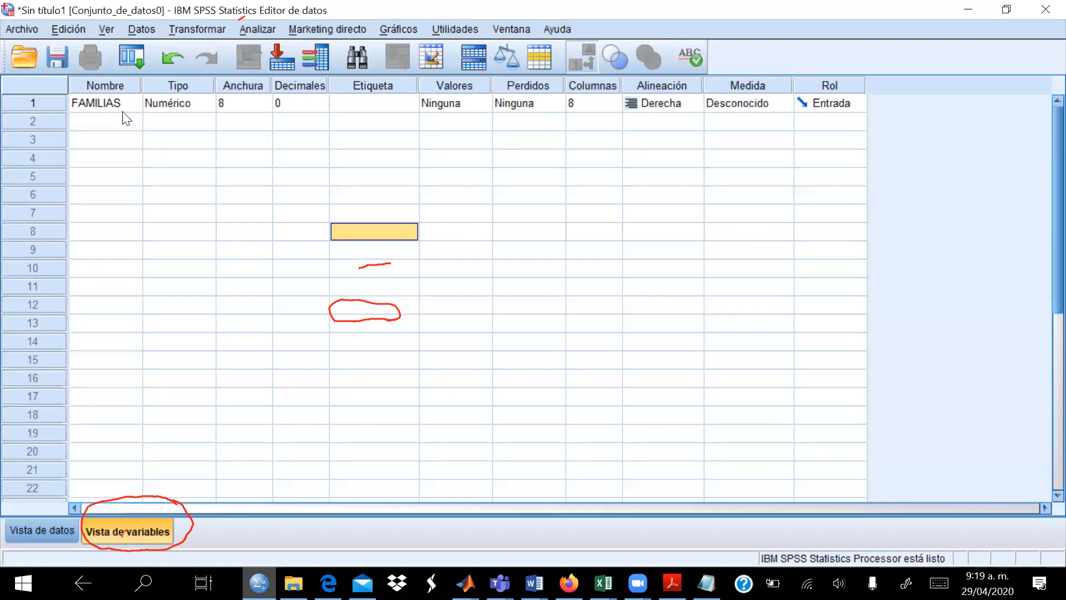
# Name the second variable NUMERO_HIJOS and set its number of decimals to 0.
pyautogui.click(122, 128)
pyautogui.write('NUMERO_HIJOS')
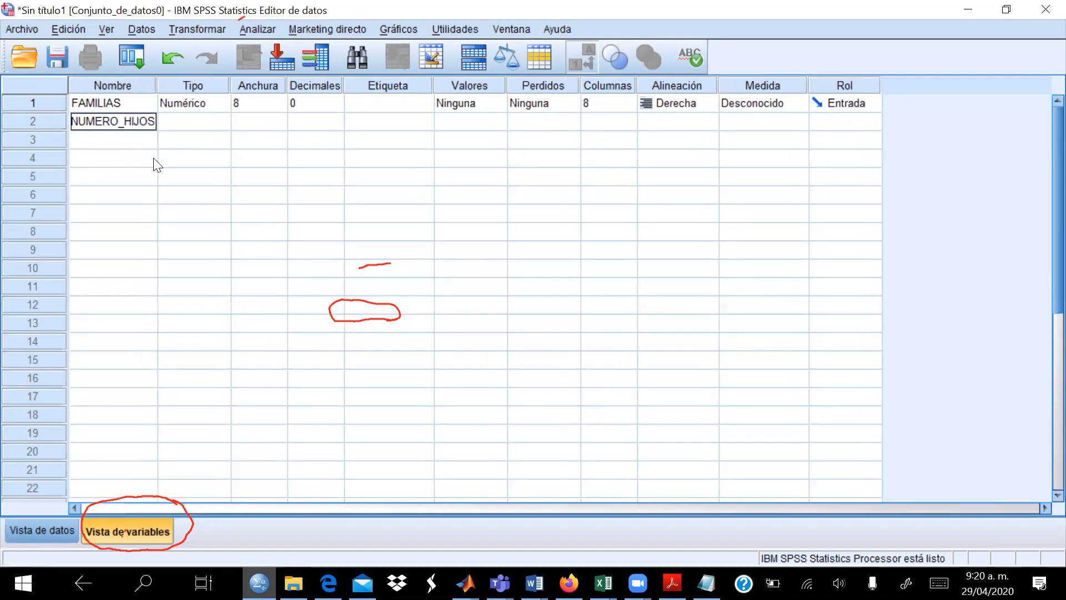
pyautogui.click(201, 124)
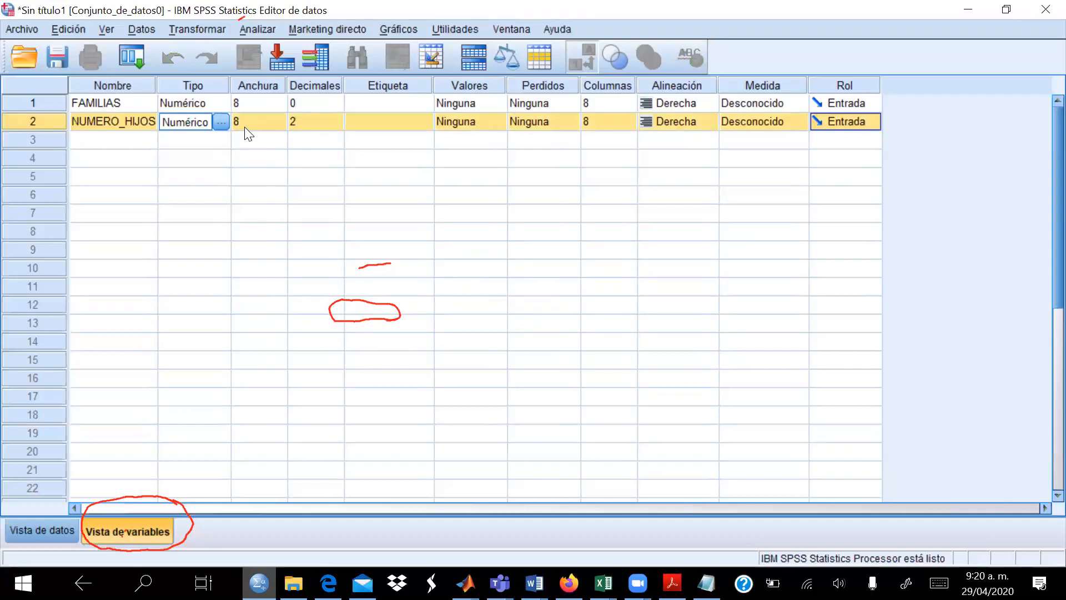
pyautogui.click(326, 121)
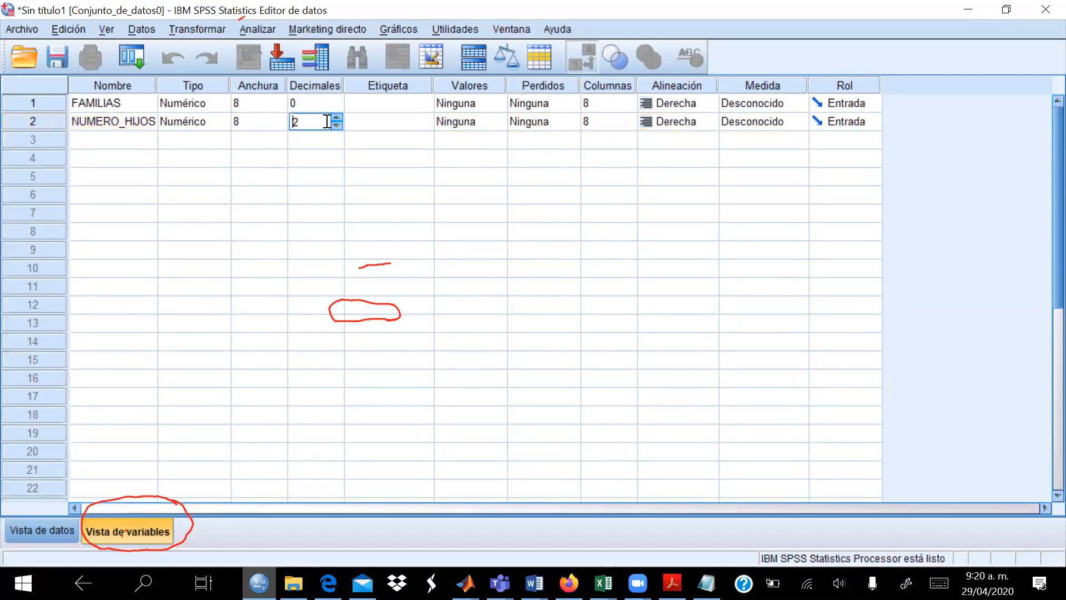
pyautogui.click(335, 127)
pyautogui.click(335, 126)
# Enter the consecutive numbers 1 to 20 for FAMILIAS in rows 1 to 20 of the data view.
pyautogui.moveTo(23, 507)
pyautogui.mouseDown()
pyautogui.moveTo(11, 547)
pyautogui.moveTo(46, 503)
pyautogui.mouseUp()
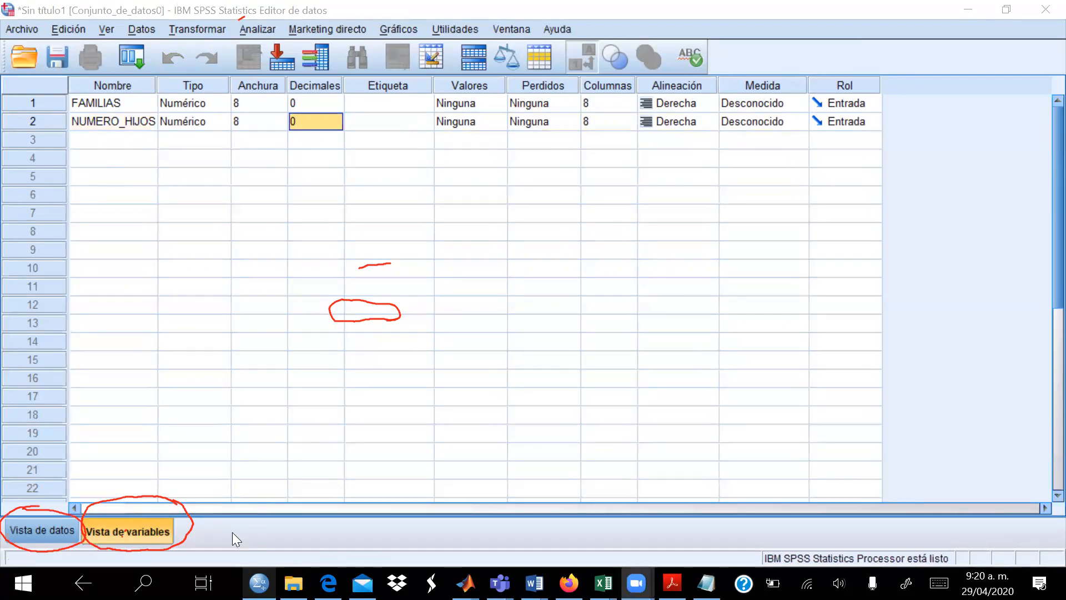
pyautogui.click(42, 531)
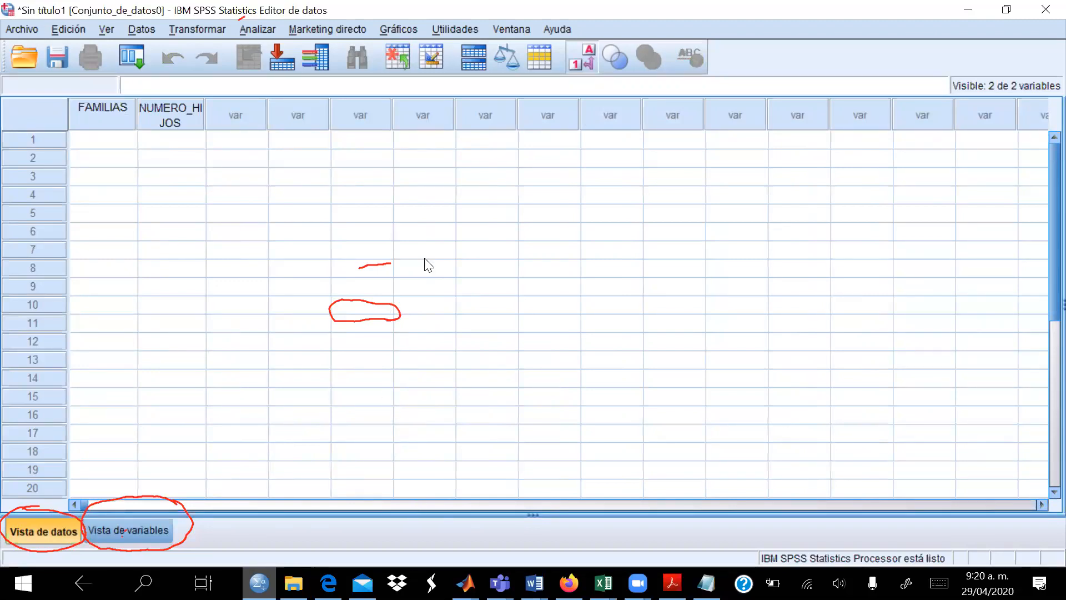
pyautogui.click(108, 140)
pyautogui.write('1')
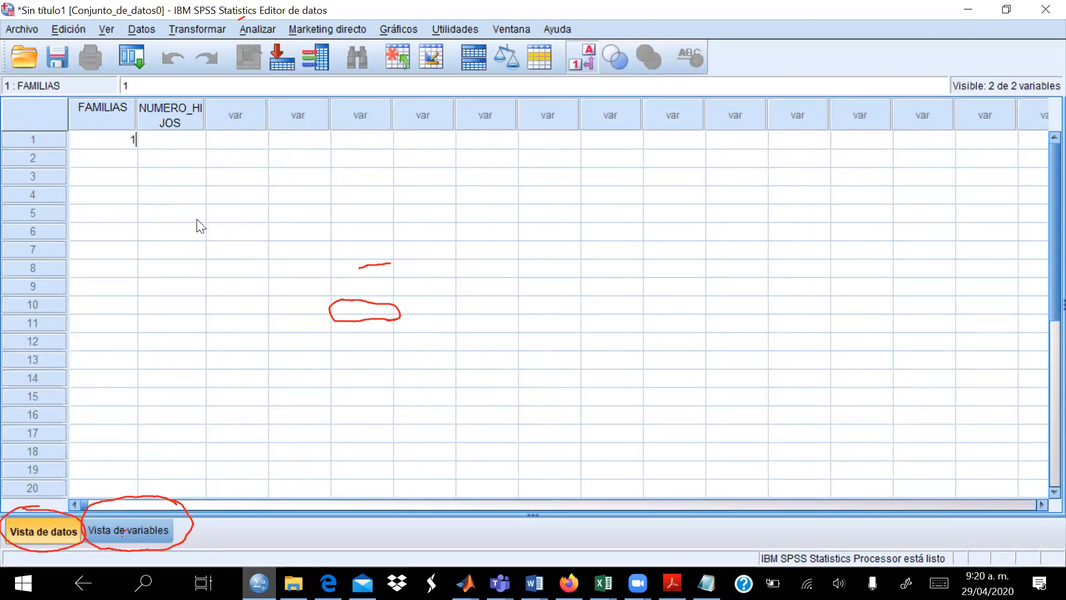
pyautogui.press('Return')
pyautogui.write('2')
pyautogui.press('Return')
pyautogui.write('3')
pyautogui.press('Return')
pyautogui.write('4')
pyautogui.press('Return')
pyautogui.write('5')
pyautogui.press('Return')
pyautogui.write('6')
pyautogui.press('Return')
pyautogui.write('7')
pyautogui.press('Return')
pyautogui.write('8')
pyautogui.press('Return')
pyautogui.write('9')
pyautogui.press('Return')
pyautogui.write('10')
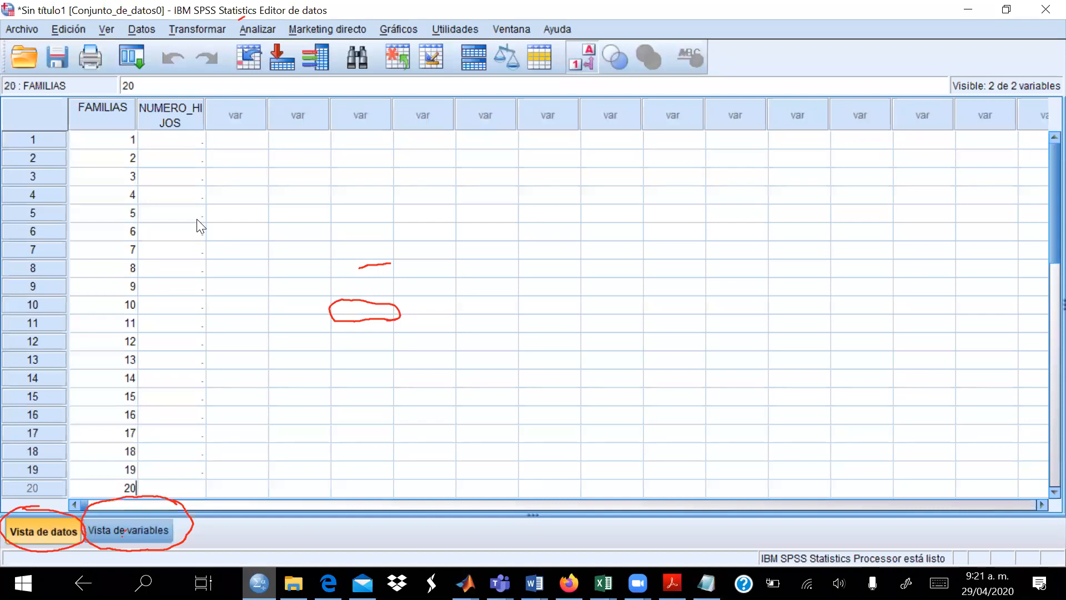
# Enter the NUMERO_HIJOS values 2, 0, 2, 4, 4, 6, 6, 4, 6 and 7 in rows 1 to 10.
pyautogui.press('Tab')
pyautogui.press('Up')
pyautogui.press('Up')
pyautogui.press('Up')
pyautogui.press('Up')
pyautogui.press('Up')
pyautogui.press('Up')
pyautogui.press('Up')
pyautogui.press('Up')
pyautogui.press('Up')
pyautogui.press('Up')
pyautogui.press('Up')
pyautogui.press('Up')
pyautogui.press('Up')
pyautogui.press('Up')
pyautogui.press('Up')
pyautogui.press('Up')
pyautogui.press('Up')
pyautogui.press('Up')
pyautogui.press('Up')
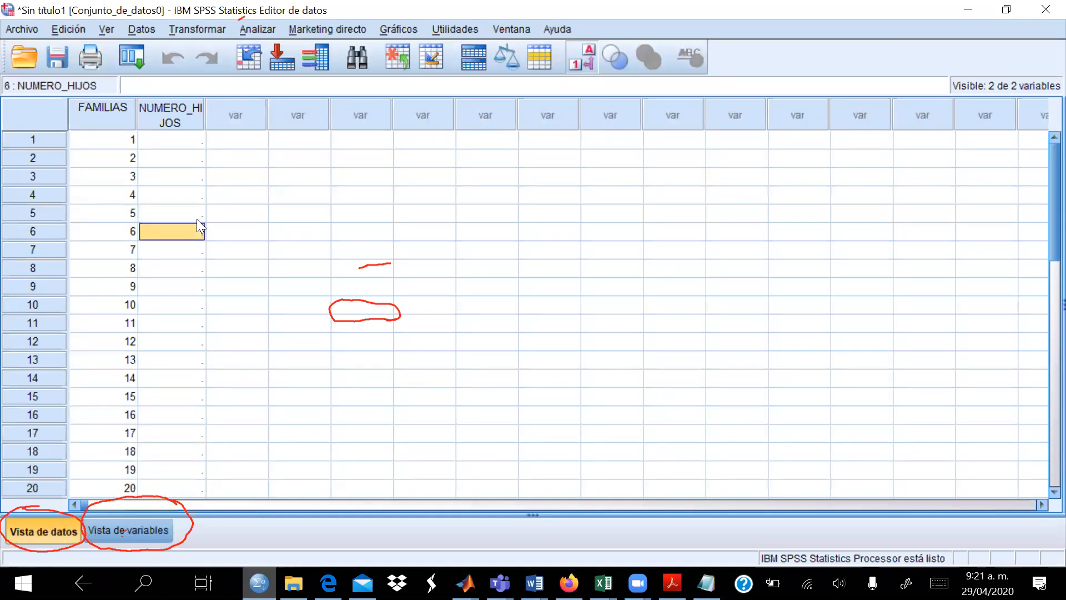
pyautogui.write('2')
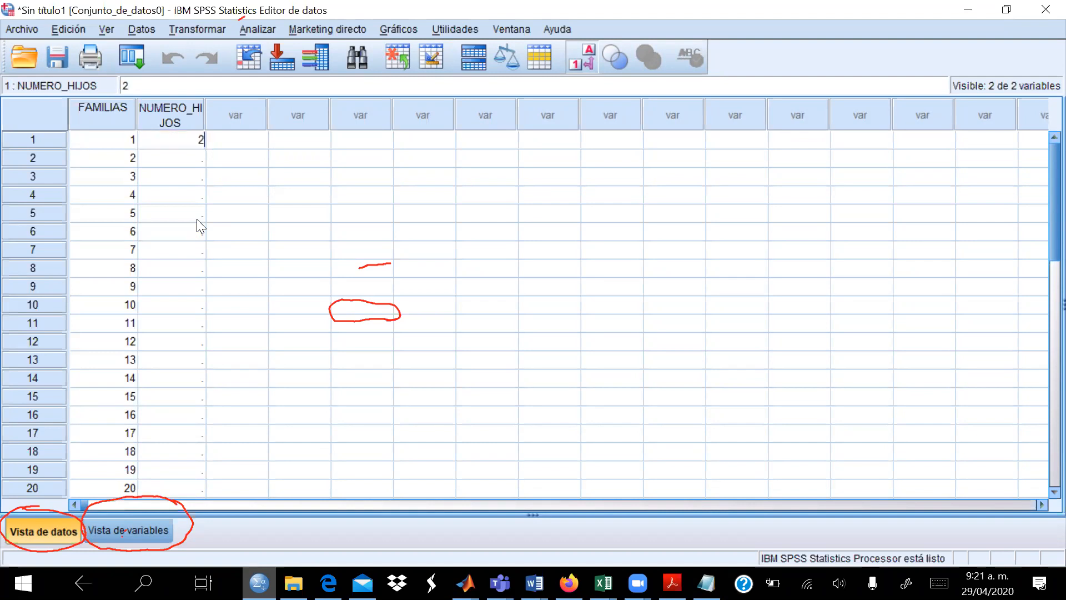
pyautogui.press('Return')
pyautogui.write('0')
pyautogui.press('Return')
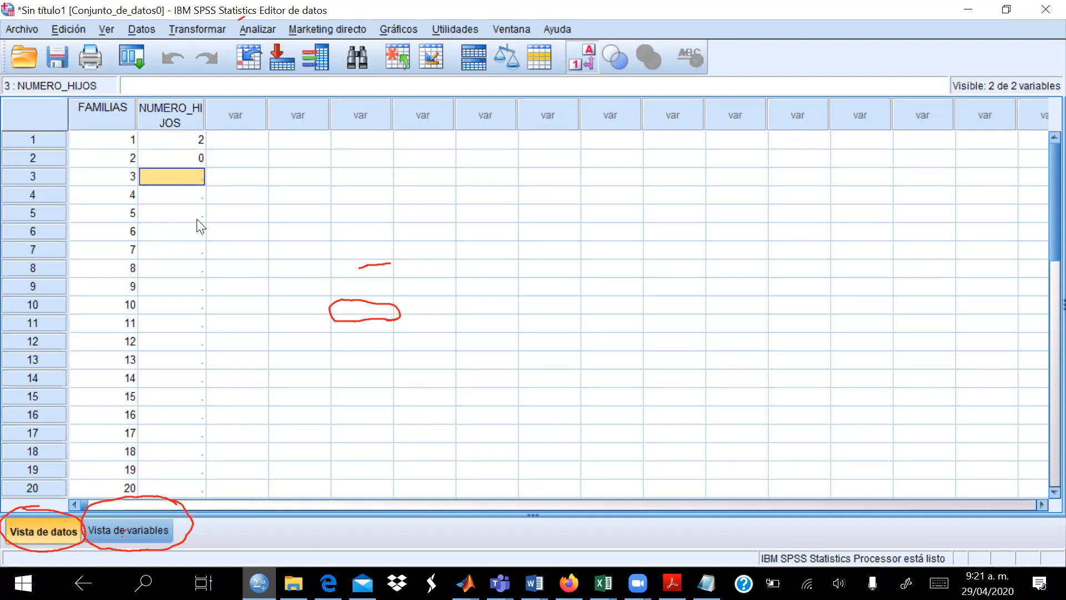
pyautogui.write('2')
pyautogui.press('Return')
pyautogui.write('4')
pyautogui.press('Return')
pyautogui.write('4')
pyautogui.press('Return')
pyautogui.write('6')
pyautogui.press('Return')
pyautogui.write('6')
pyautogui.press('Return')
pyautogui.write('4')
pyautogui.press('Return')
pyautogui.write('6')
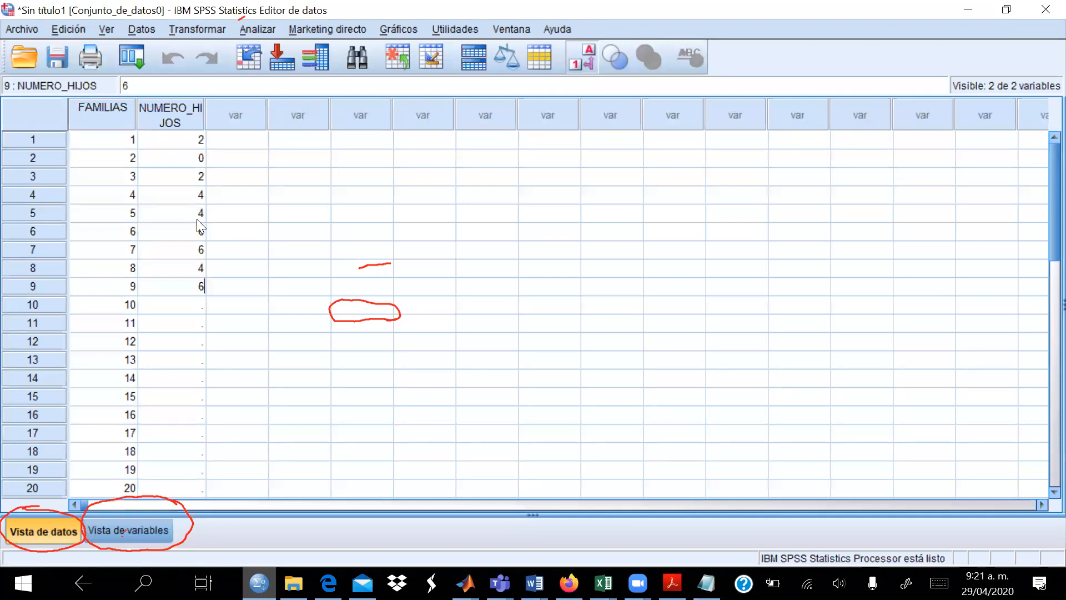
pyautogui.press('Return')
pyautogui.write('7')
pyautogui.press('Return')
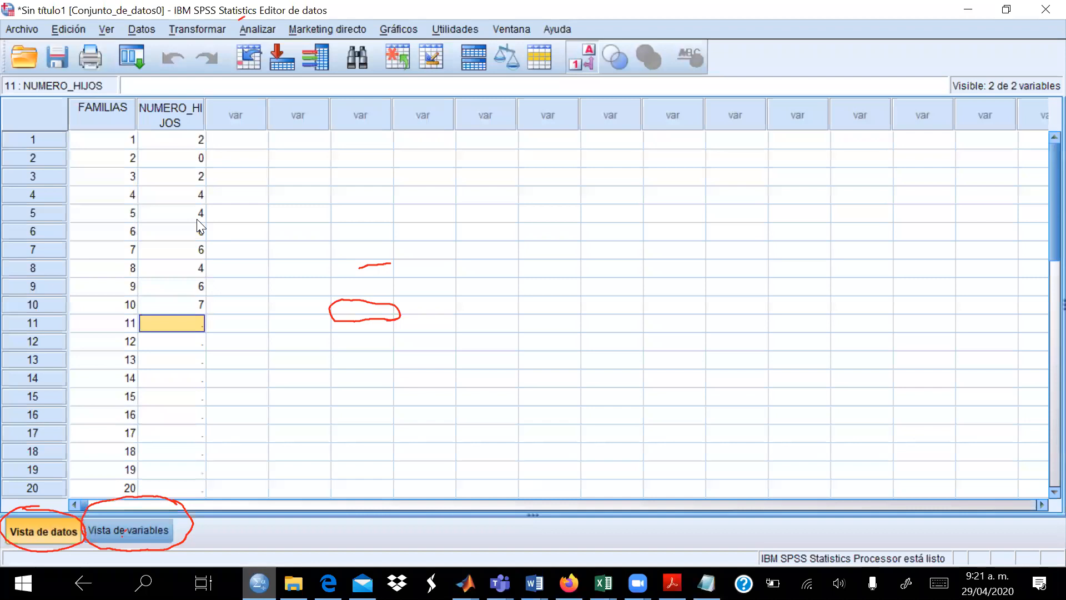
# Enter the NUMERO_HIJOS values 4, 4, 7, 4, 2, 0, 4, 6, 7 and 7 in rows 11 to 20.
pyautogui.write('4')
pyautogui.press('Return')
pyautogui.write('4')
pyautogui.press('Return')
pyautogui.write('7')
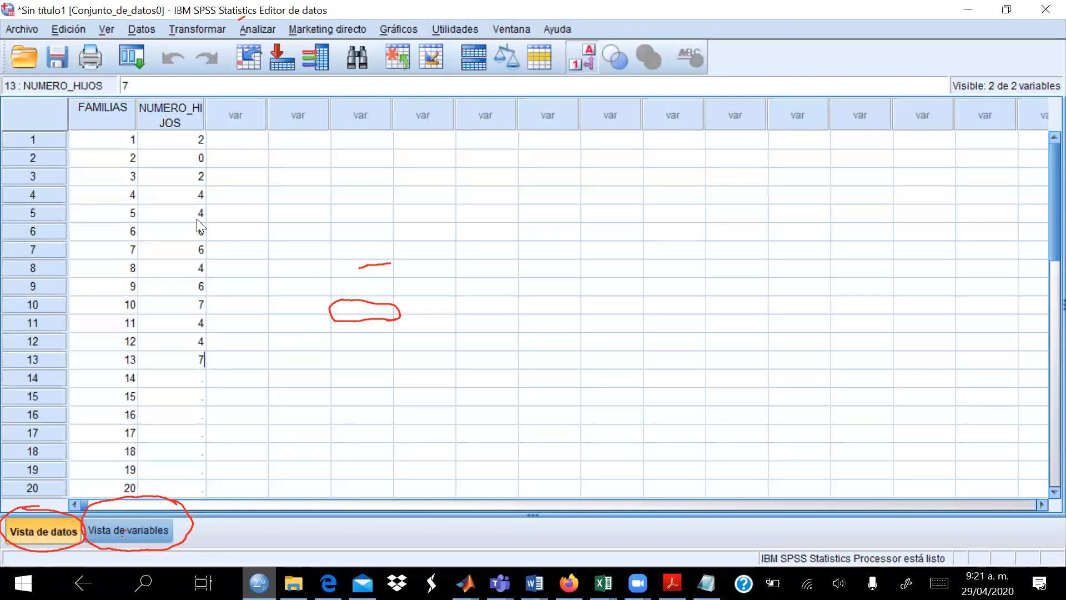
pyautogui.press('Return')
pyautogui.write('4')
pyautogui.press('Return')
pyautogui.write('2')
pyautogui.press('Return')
pyautogui.press('Return')
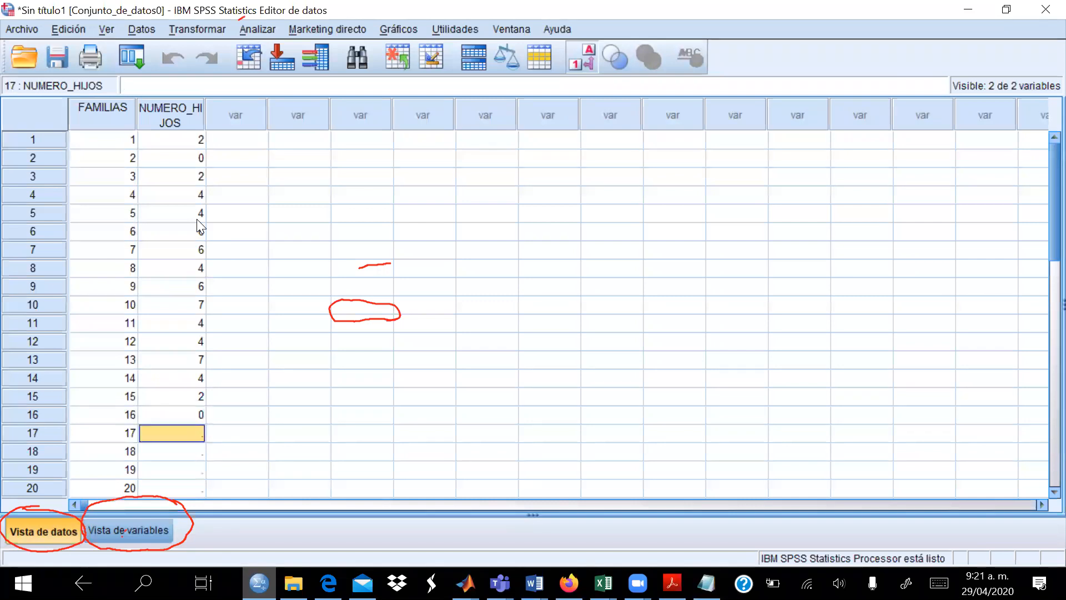
pyautogui.write('4')
pyautogui.press('Return')
pyautogui.write('6')
pyautogui.press('Return')
pyautogui.write('7')
pyautogui.press('Return')
pyautogui.write('7')
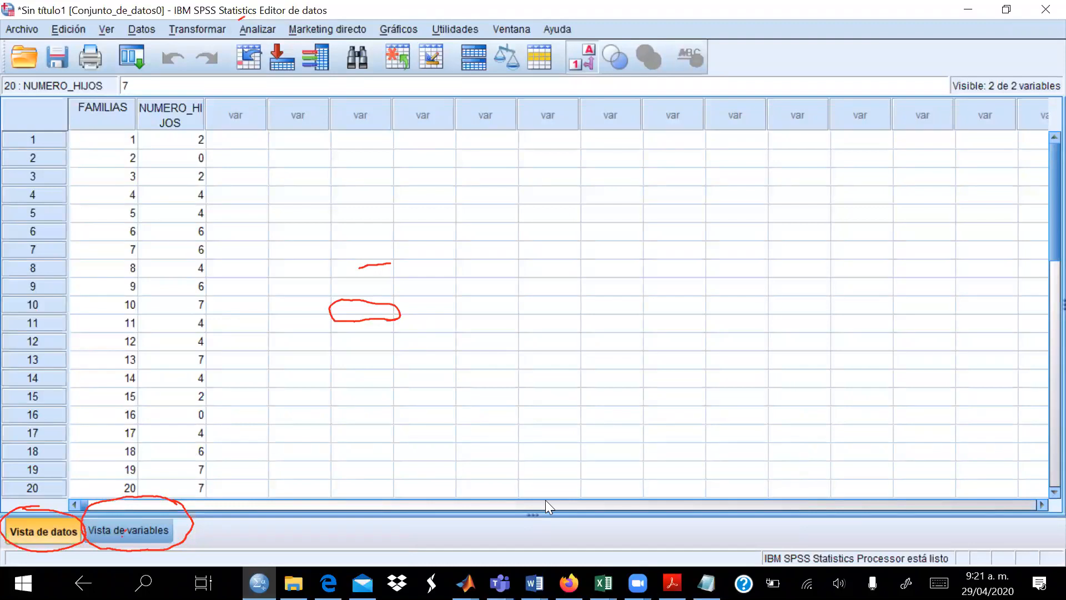
pyautogui.moveTo(410, 310)
pyautogui.mouseDown()
pyautogui.moveTo(333, 295)
pyautogui.moveTo(369, 261)
pyautogui.moveTo(396, 262)
pyautogui.mouseUp()
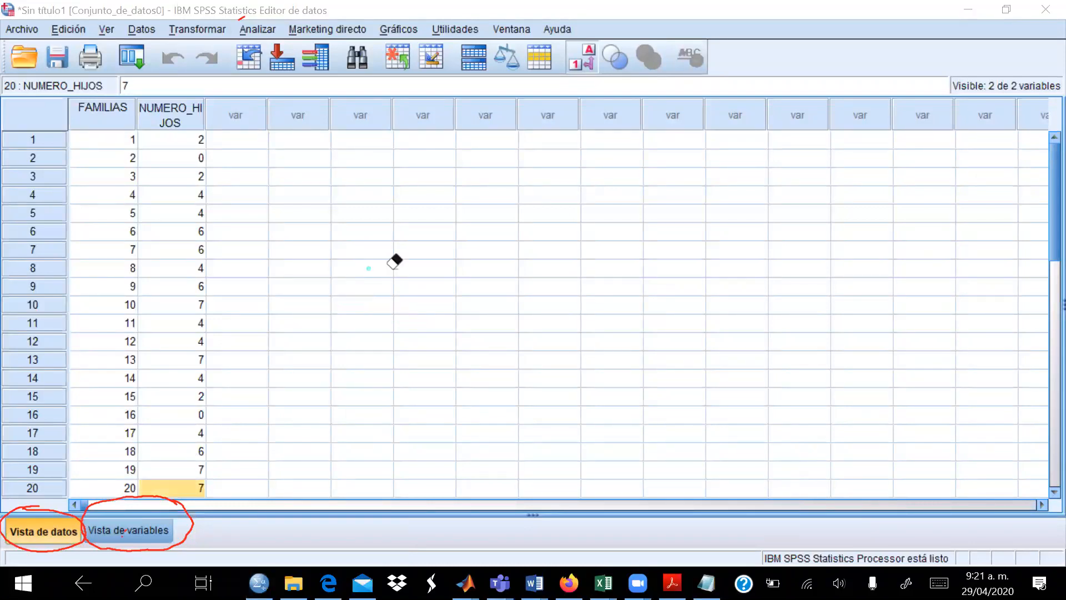
pyautogui.moveTo(195, 514); pyautogui.dragTo(167, 514)
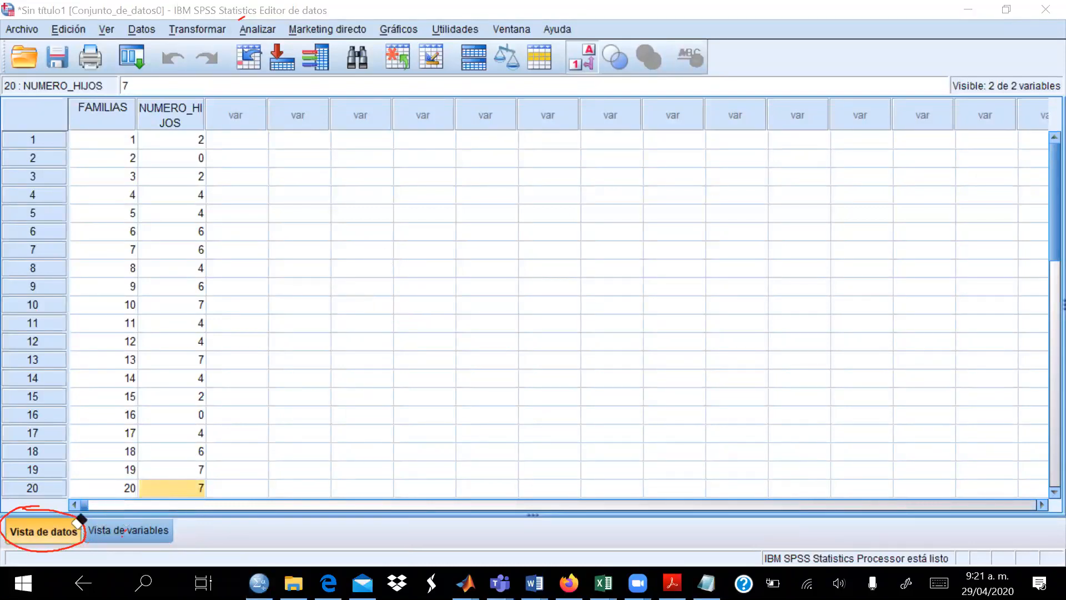
pyautogui.moveTo(78, 518); pyautogui.dragTo(83, 514)
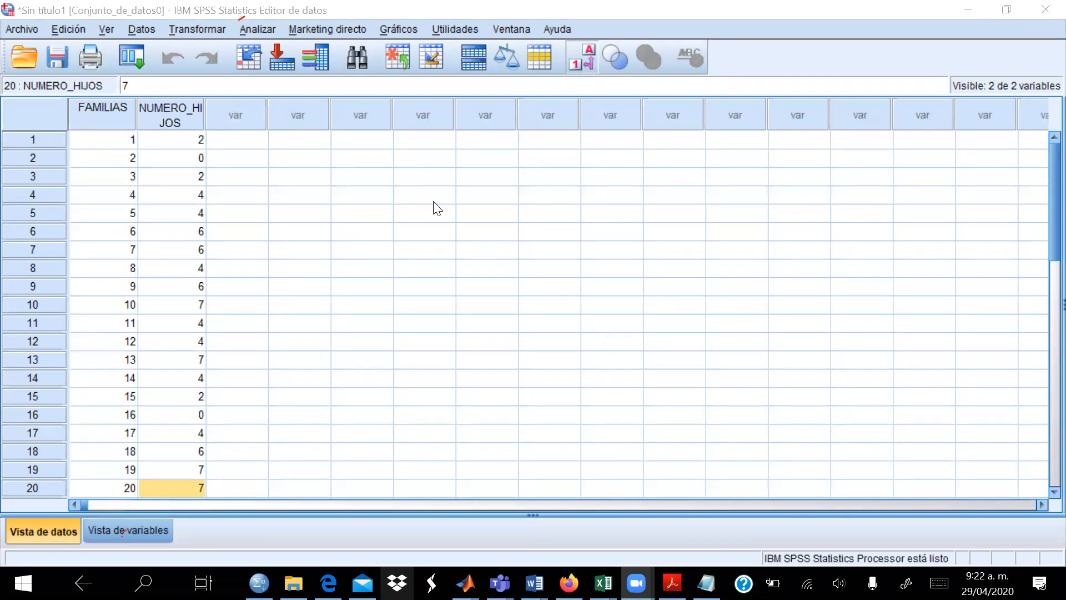
pyautogui.moveTo(245, 19)
pyautogui.mouseDown()
pyautogui.moveTo(280, 21)
pyautogui.moveTo(283, 34)
pyautogui.moveTo(240, 37)
pyautogui.moveTo(235, 23)
pyautogui.mouseUp()
pyautogui.click(261, 28)
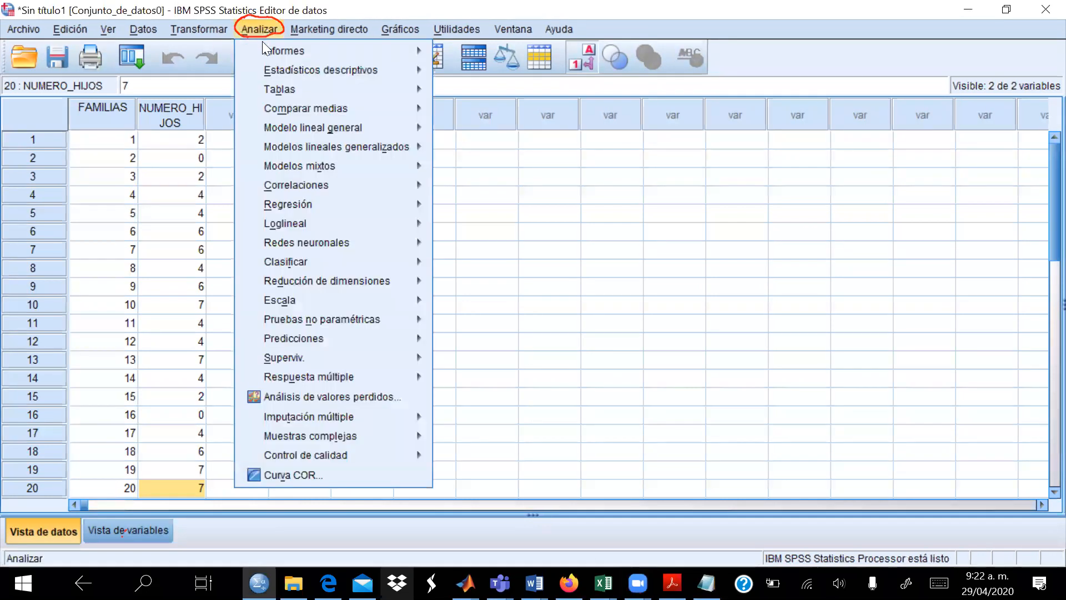
pyautogui.click(283, 76)
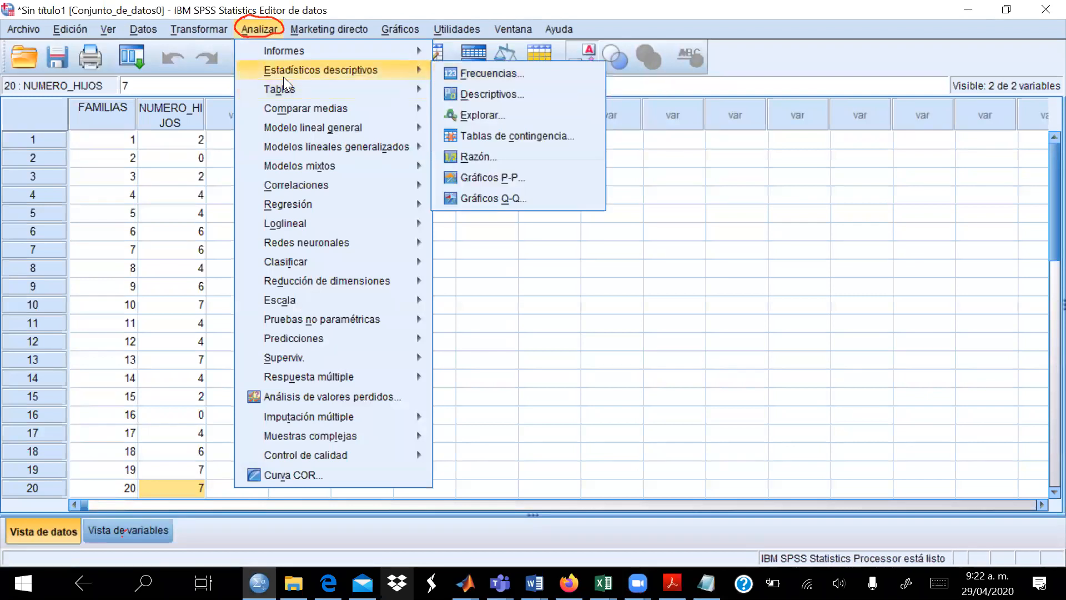
pyautogui.moveTo(391, 77); pyautogui.dragTo(356, 80)
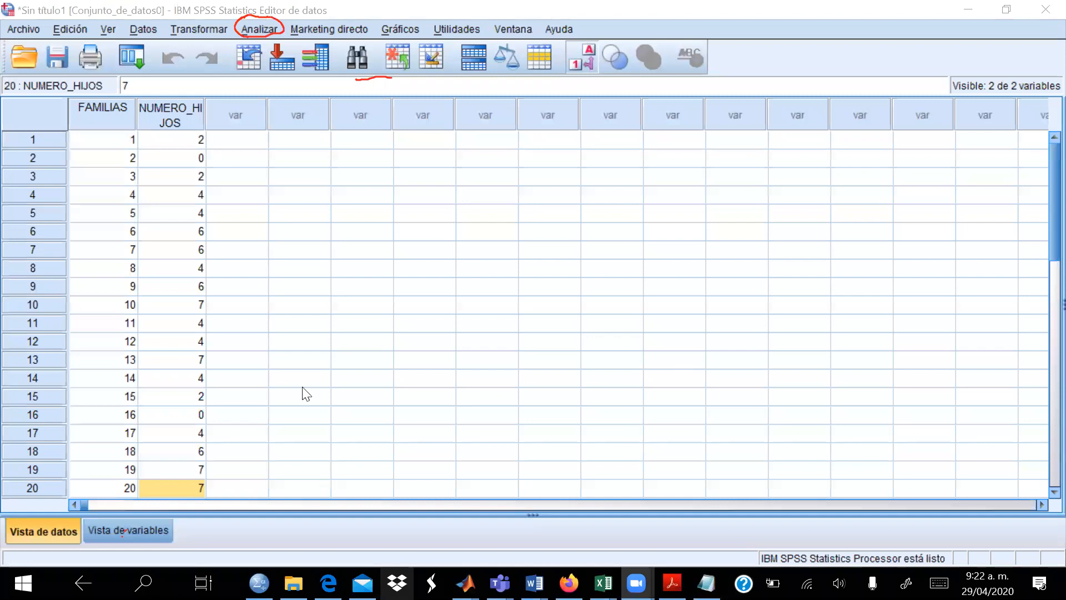
# Start a Frecuencias analysis under Estadísticos descriptivos and add NUMERO_HIJOS as the variable to analyse.
pyautogui.click(251, 31)
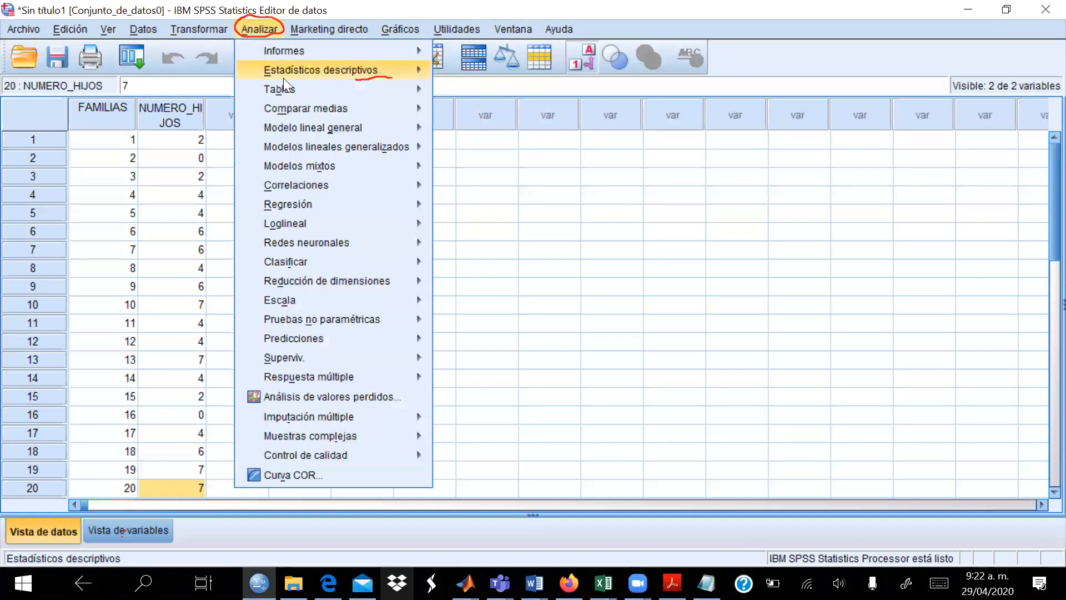
pyautogui.moveTo(283, 77)
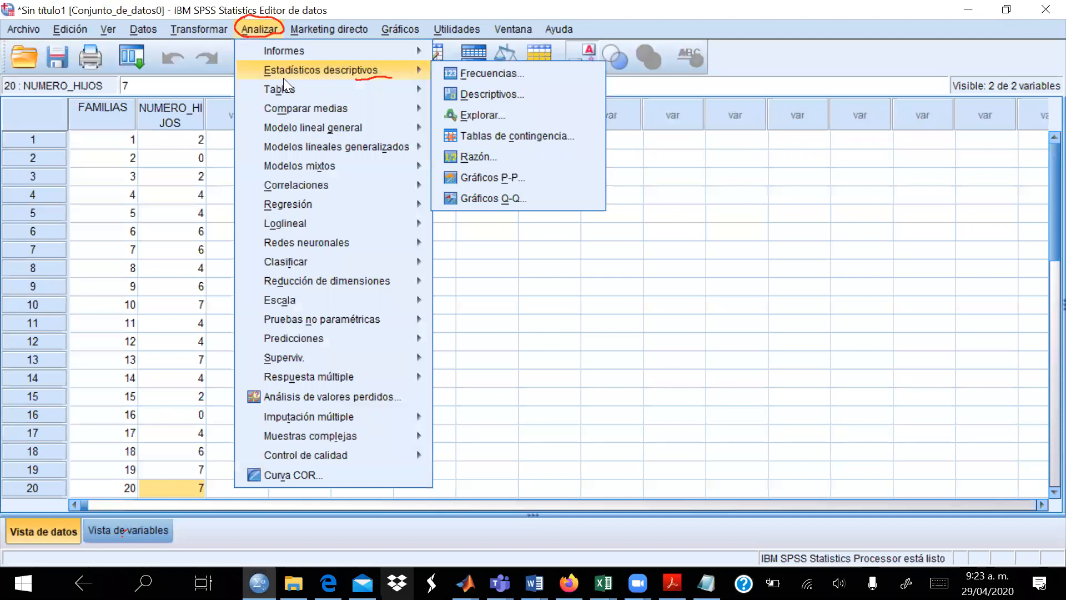
pyautogui.click(283, 78)
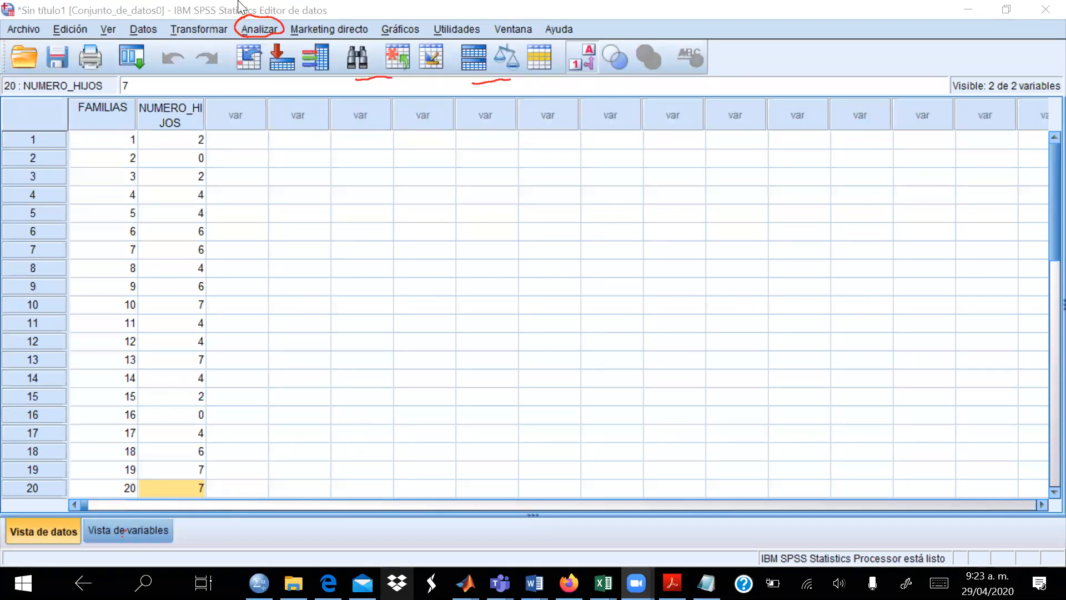
pyautogui.click(254, 30)
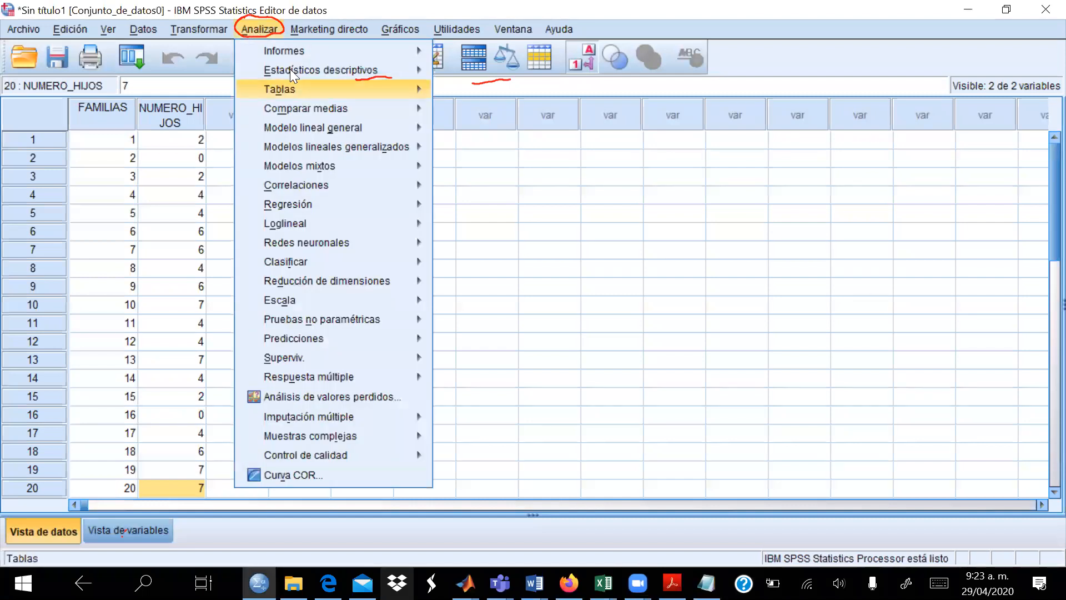
pyautogui.moveTo(289, 69)
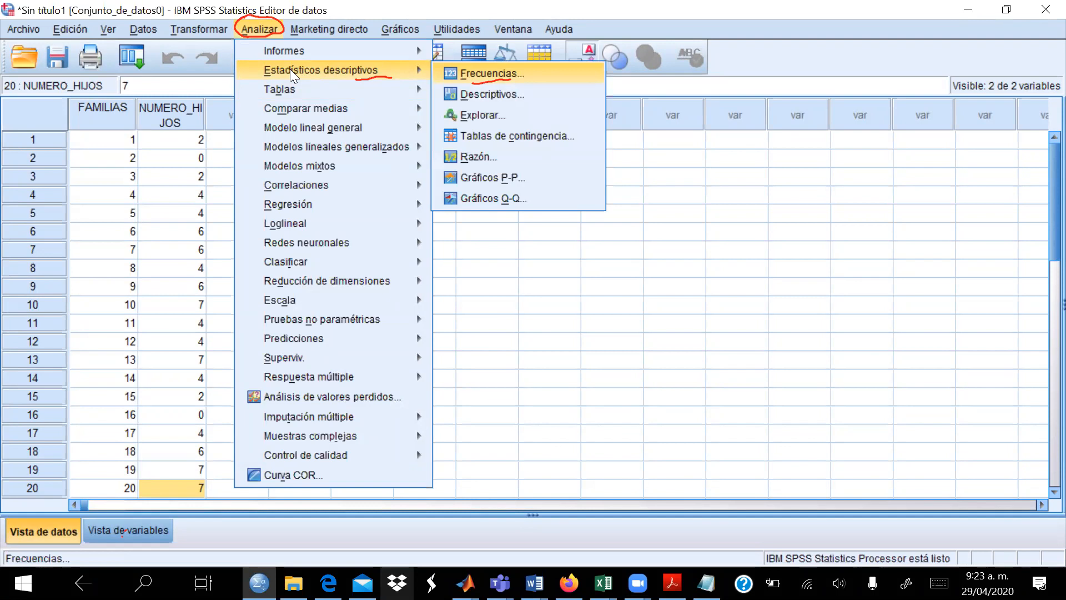
pyautogui.press('Return')
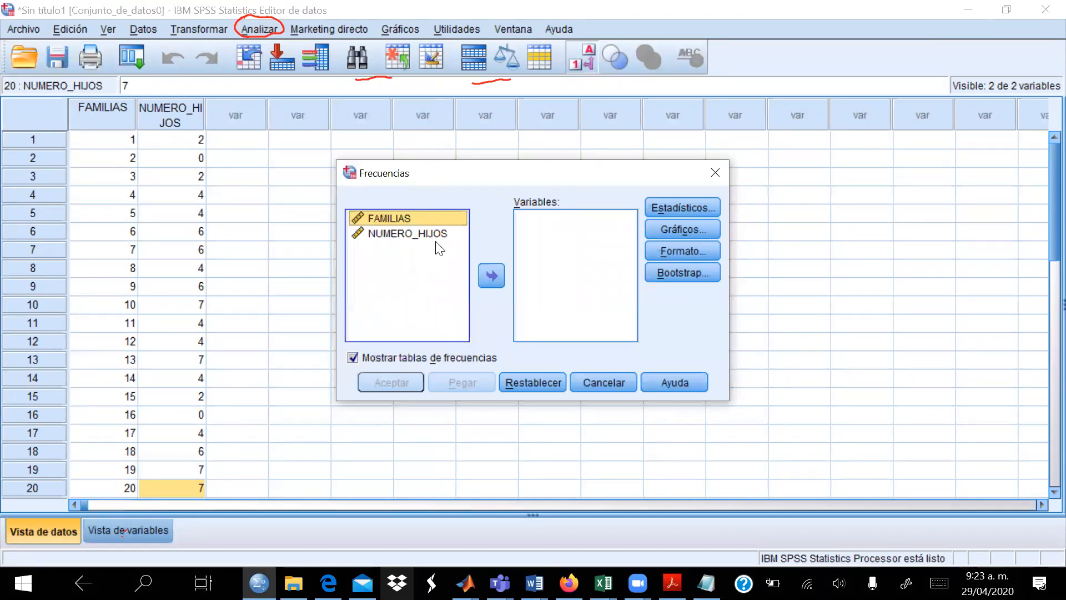
pyautogui.click(388, 236)
pyautogui.press('XF86AudioRaiseVolume')
pyautogui.press('XF86AudioRaiseVolume')
pyautogui.press('XF86AudioRaiseVolume')
pyautogui.press('XF86AudioRaiseVolume')
pyautogui.click(381, 237)
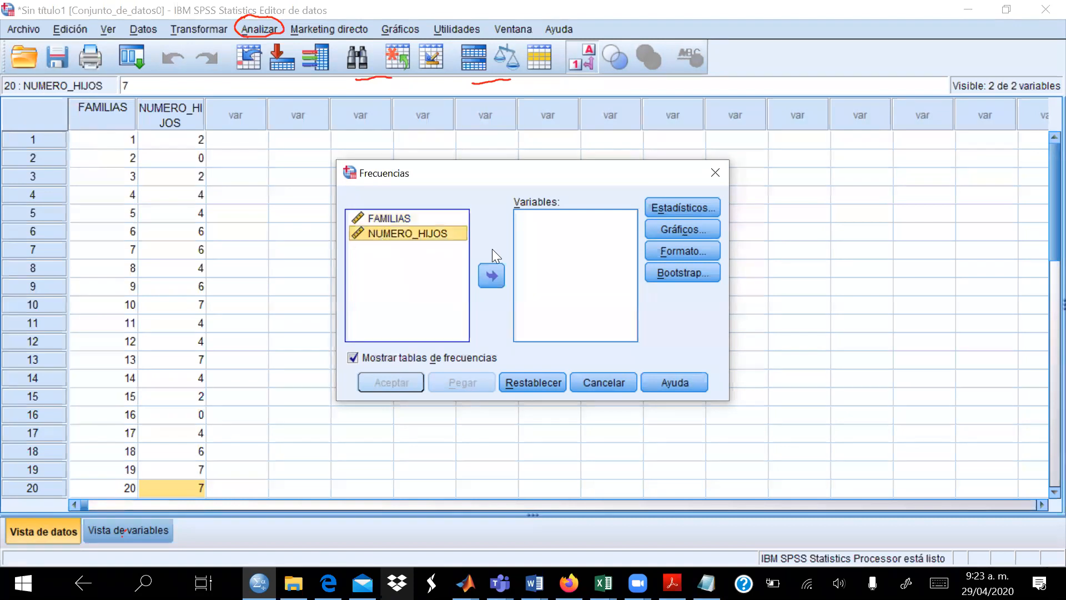
pyautogui.click(492, 280)
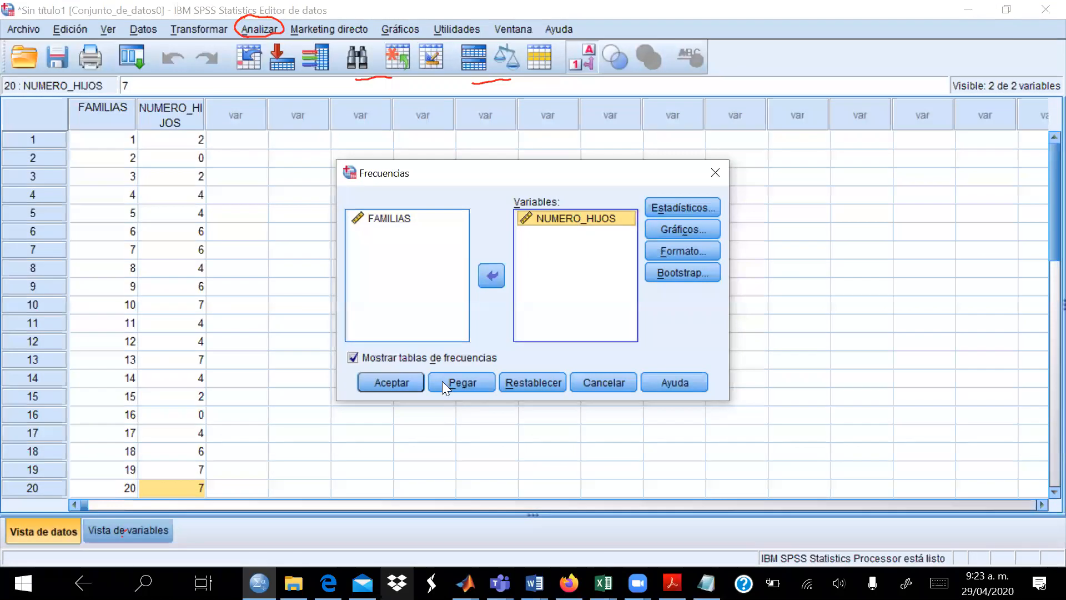
pyautogui.moveTo(435, 364)
pyautogui.mouseDown()
pyautogui.moveTo(498, 365)
pyautogui.moveTo(363, 364)
pyautogui.mouseUp()
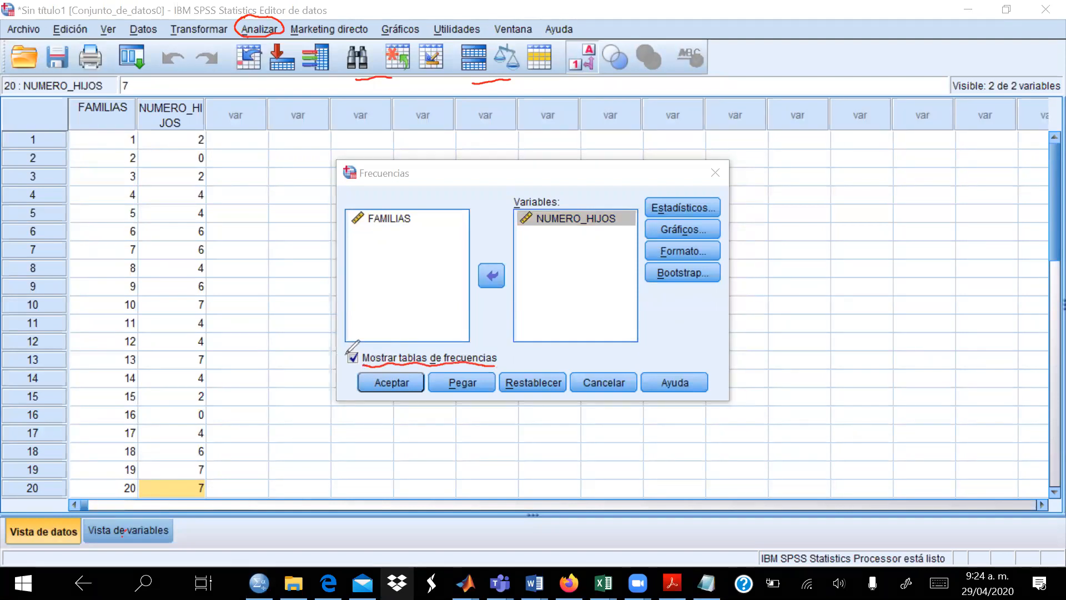
pyautogui.moveTo(355, 365)
pyautogui.mouseDown()
pyautogui.moveTo(351, 345)
pyautogui.moveTo(343, 364)
pyautogui.moveTo(358, 340)
pyautogui.mouseUp()
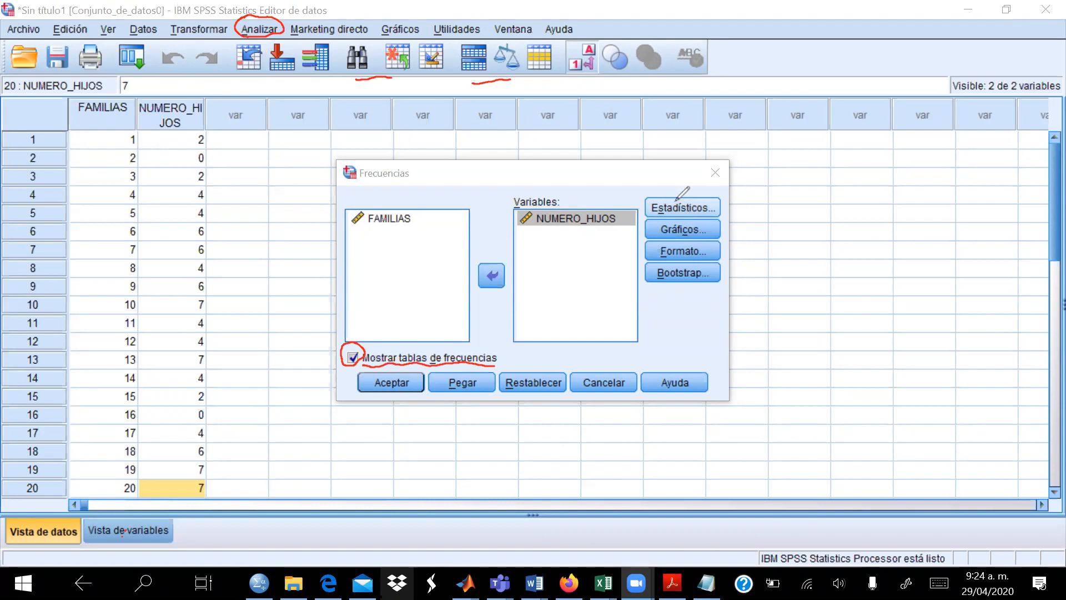
pyautogui.moveTo(657, 197); pyautogui.dragTo(680, 197)
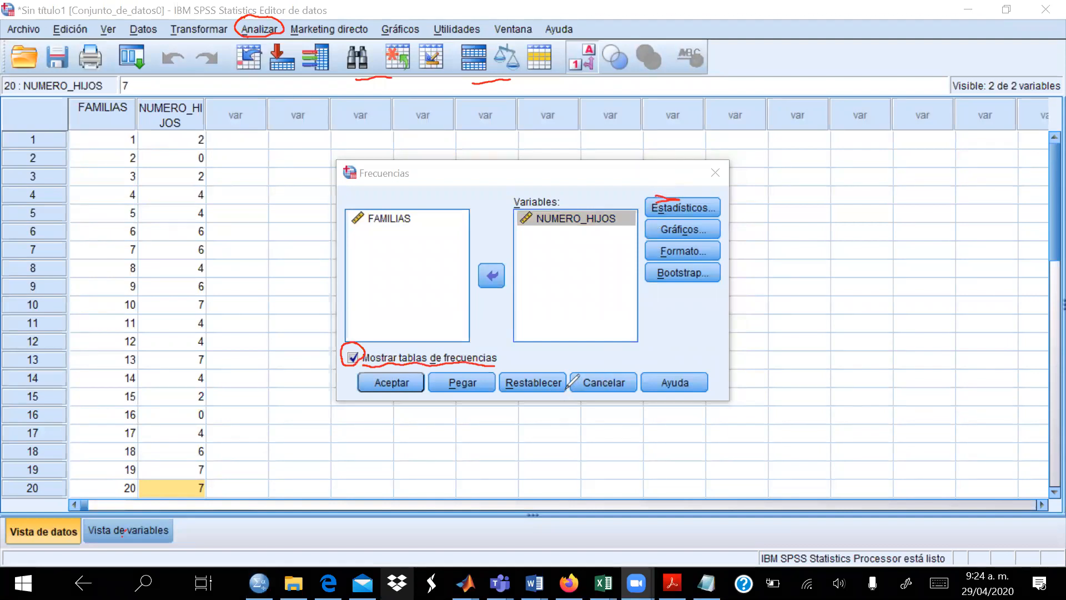
# Request the central tendency statistics Media, Mediana and Moda for the frequency analysis.
pyautogui.click(703, 205)
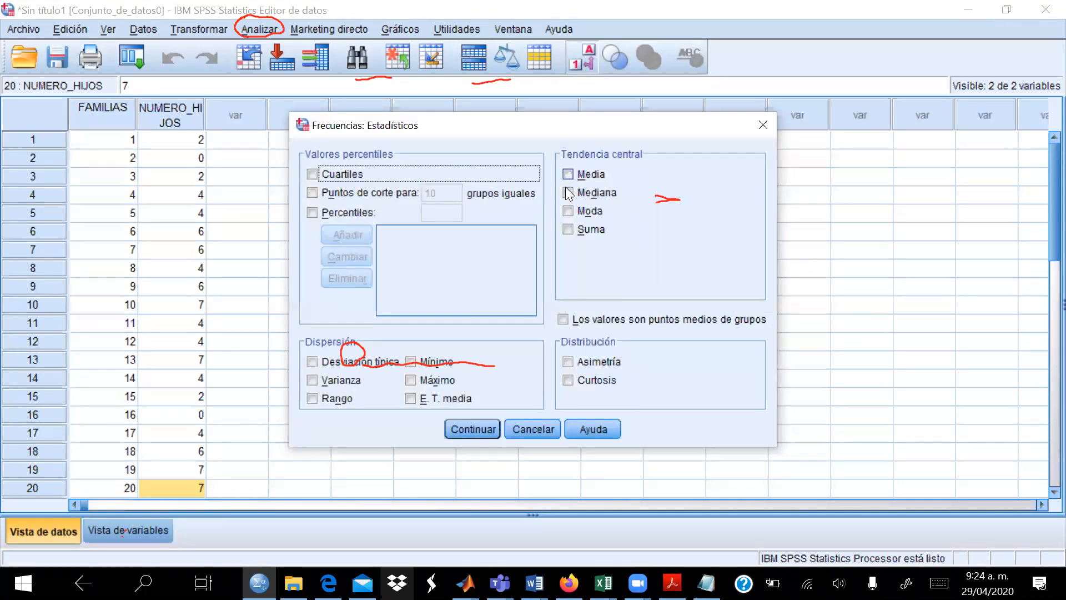
pyautogui.click(569, 210)
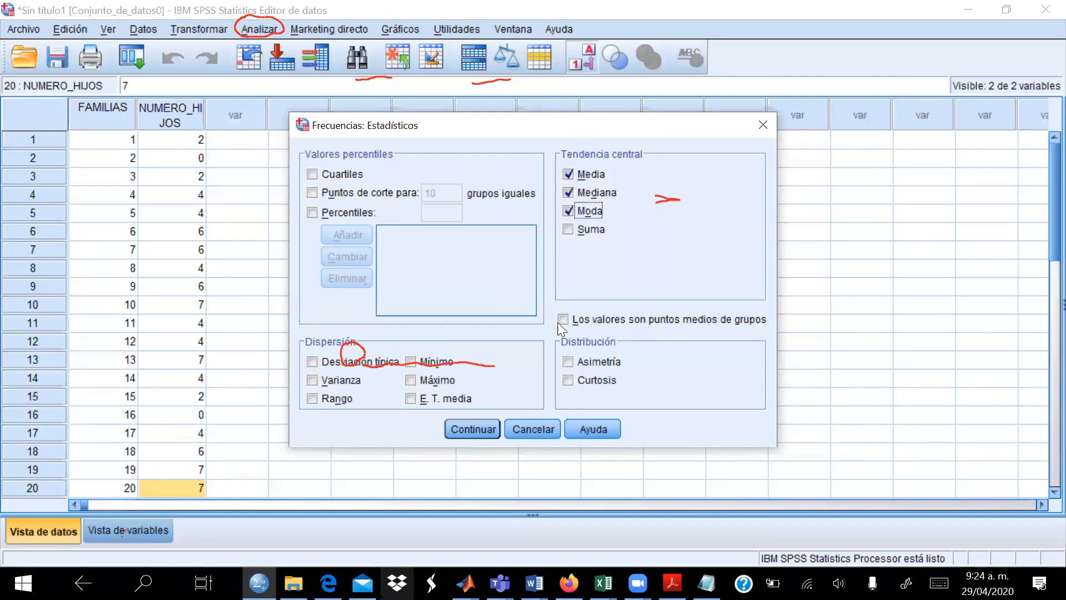
pyautogui.click(473, 430)
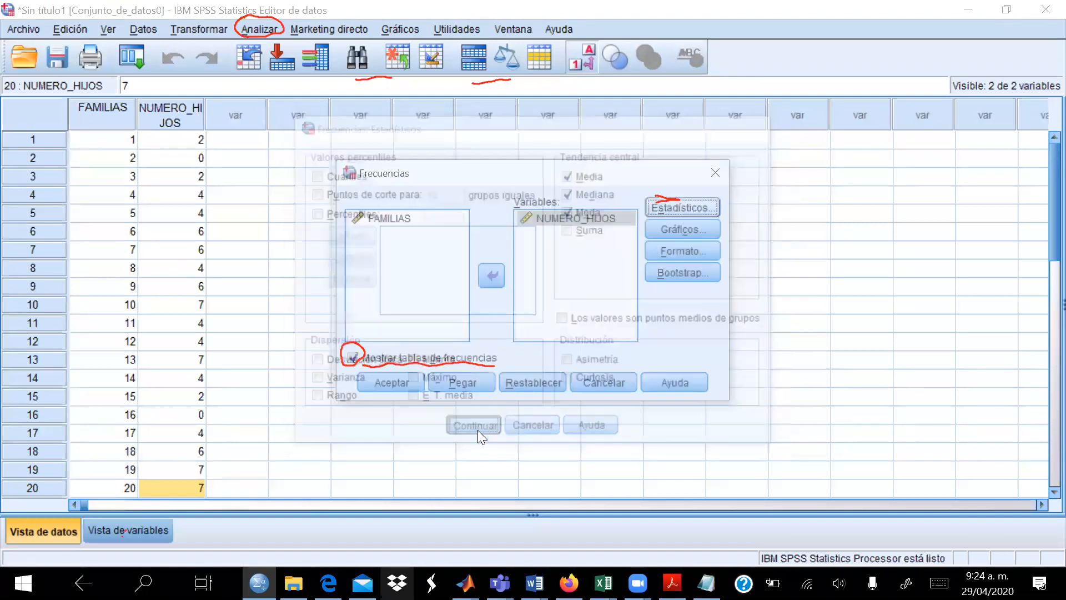
# Add a bar chart with percentages as its chart values and run the frequency analysis of NUMERO_HIJOS.
pyautogui.click(694, 230)
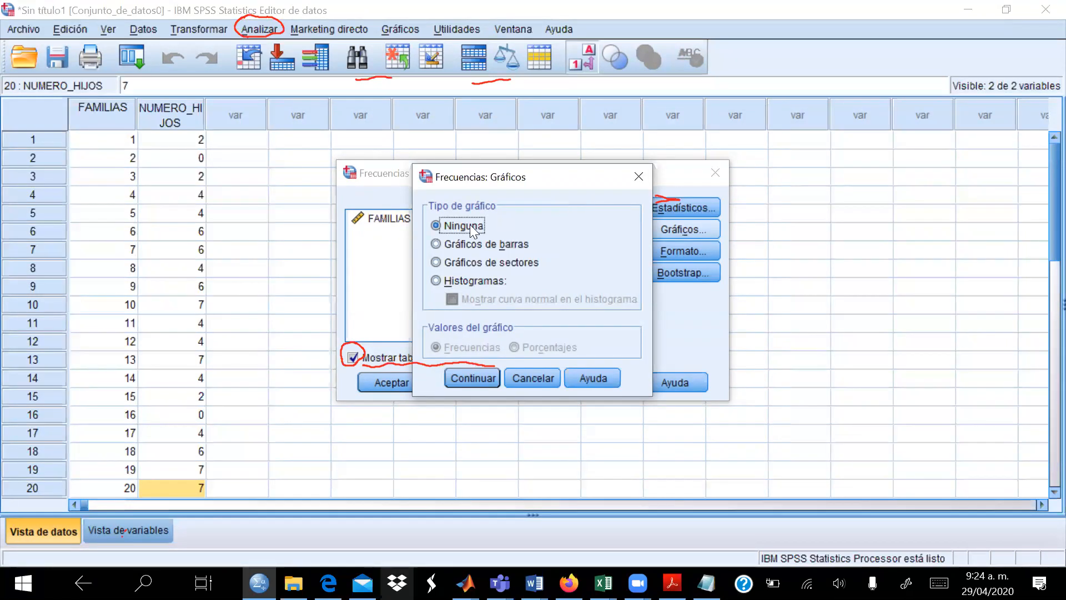
pyautogui.click(435, 245)
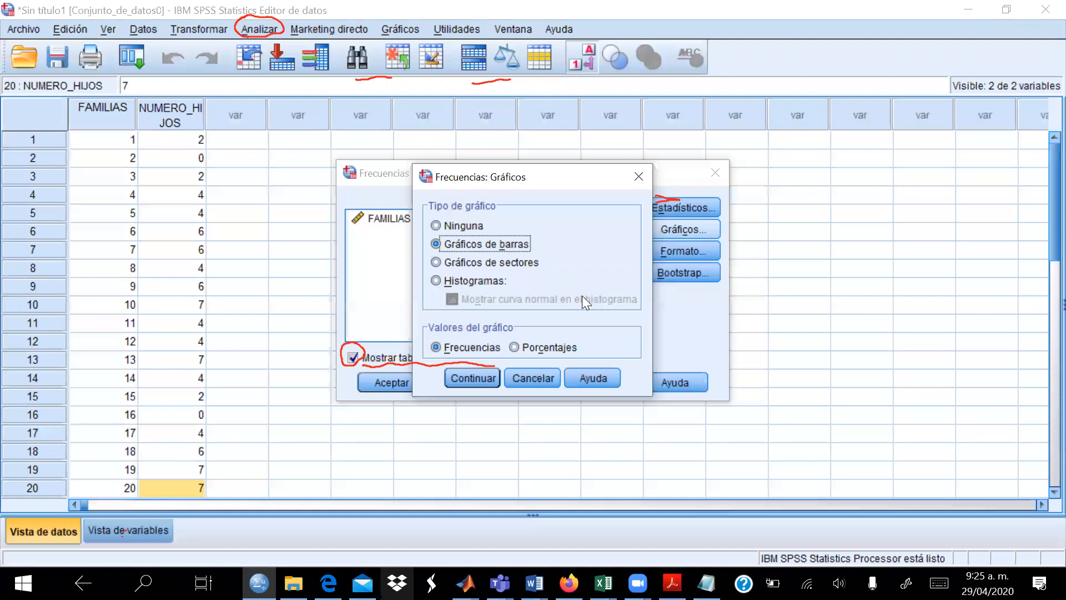
pyautogui.moveTo(572, 357)
pyautogui.mouseDown()
pyautogui.moveTo(589, 351)
pyautogui.moveTo(529, 362)
pyautogui.mouseUp()
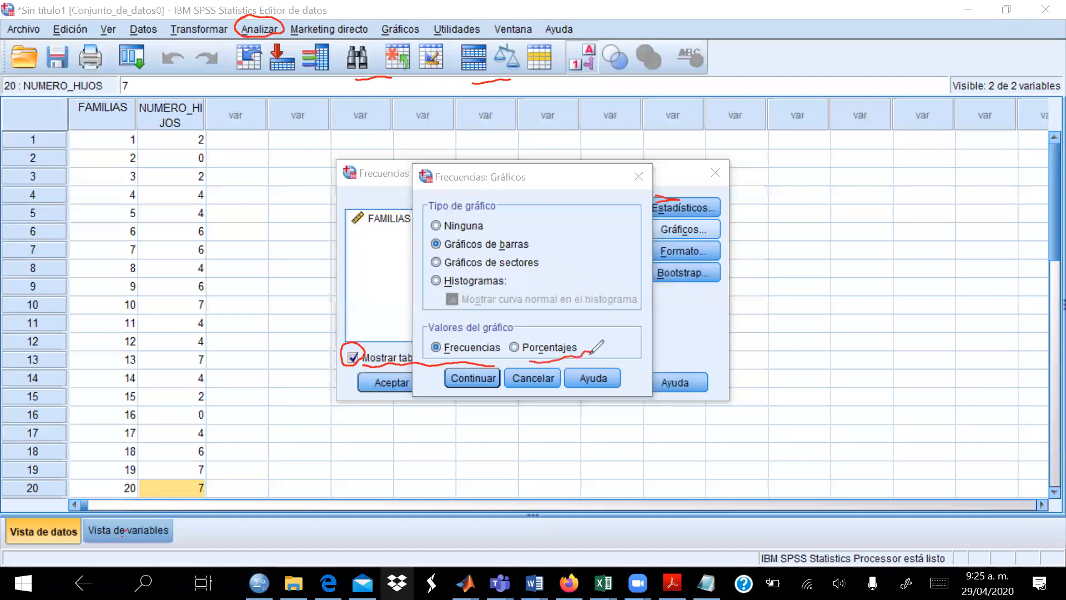
pyautogui.moveTo(591, 353); pyautogui.dragTo(589, 346)
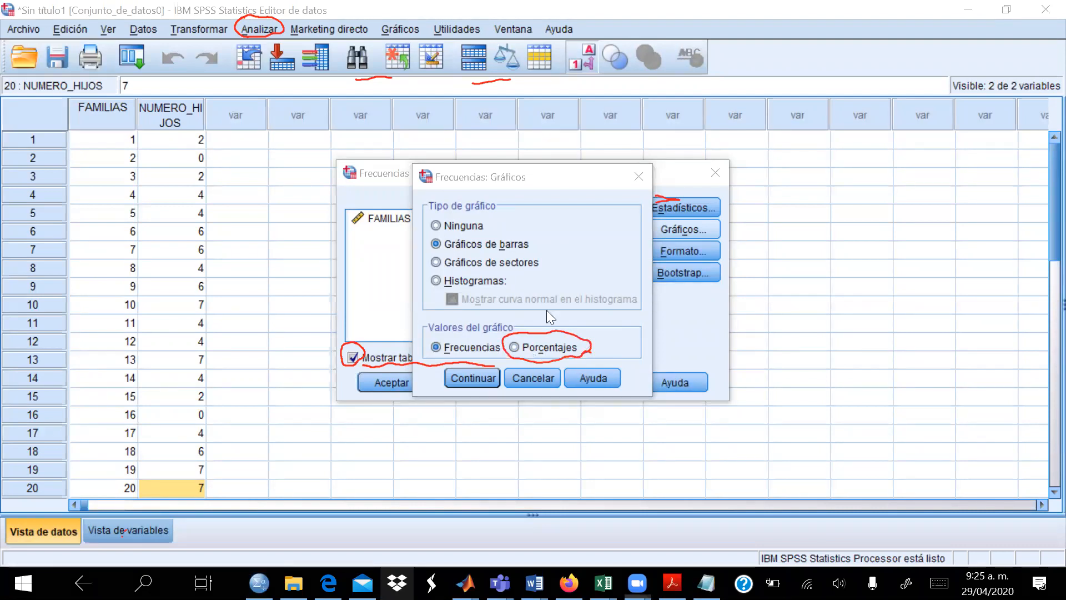
pyautogui.click(519, 347)
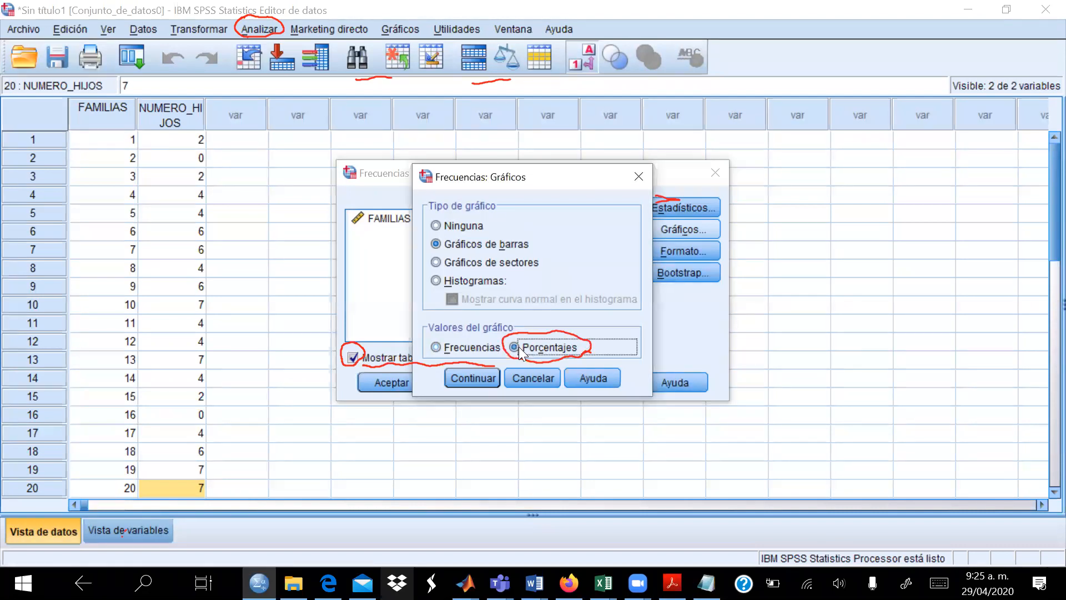
pyautogui.click(470, 377)
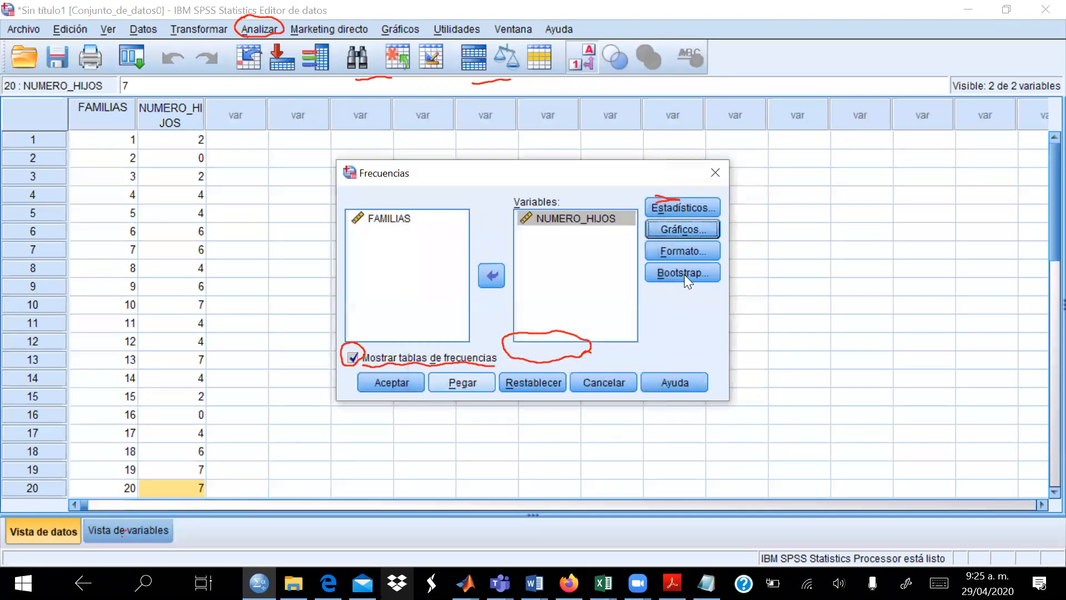
pyautogui.click(395, 382)
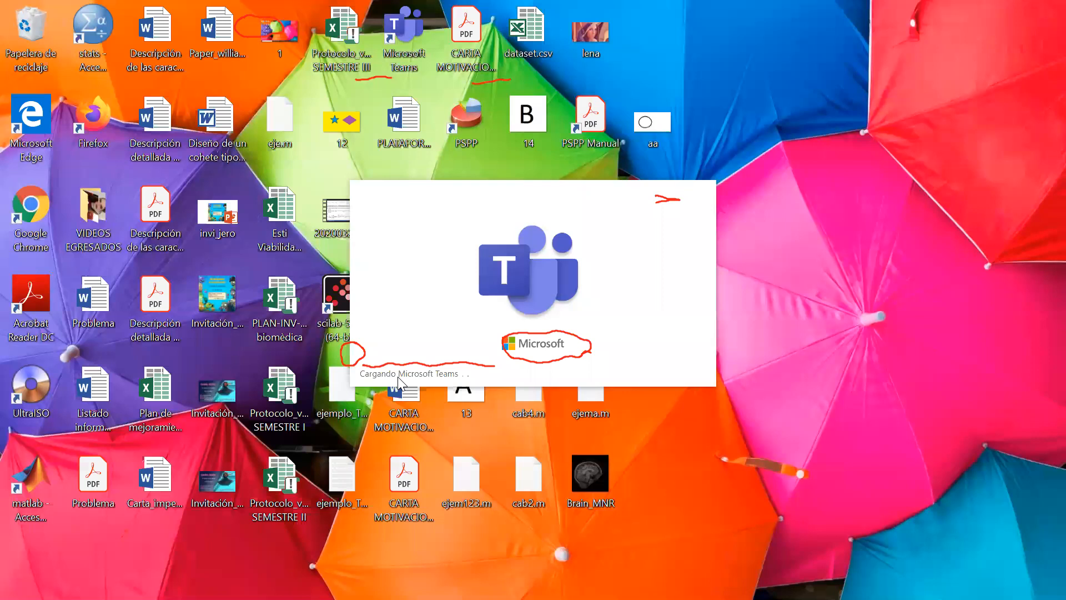
pyautogui.click(357, 345)
pyautogui.click(670, 198)
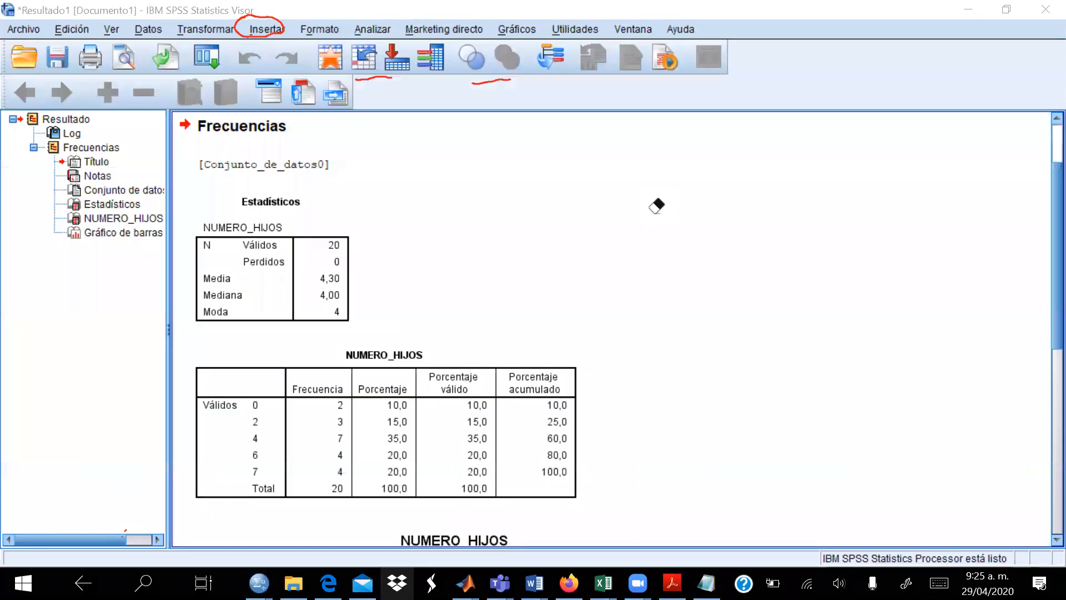
pyautogui.click(491, 81)
pyautogui.click(373, 78)
pyautogui.click(266, 17)
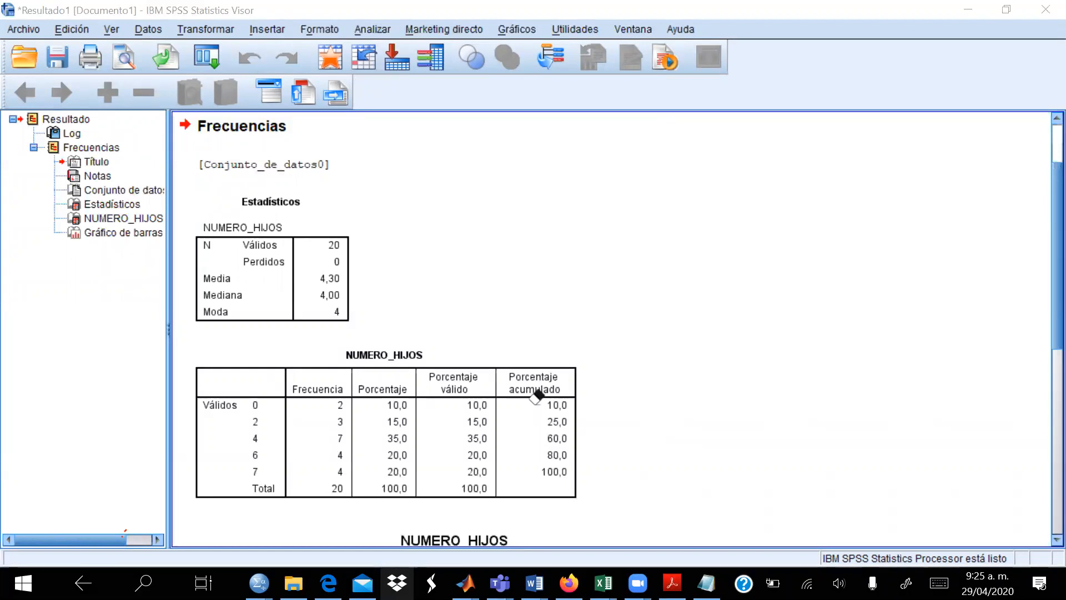
pyautogui.scroll(-3, 689, 358)
pyautogui.scroll(3, 689, 357)
pyautogui.scroll(-3, 689, 357)
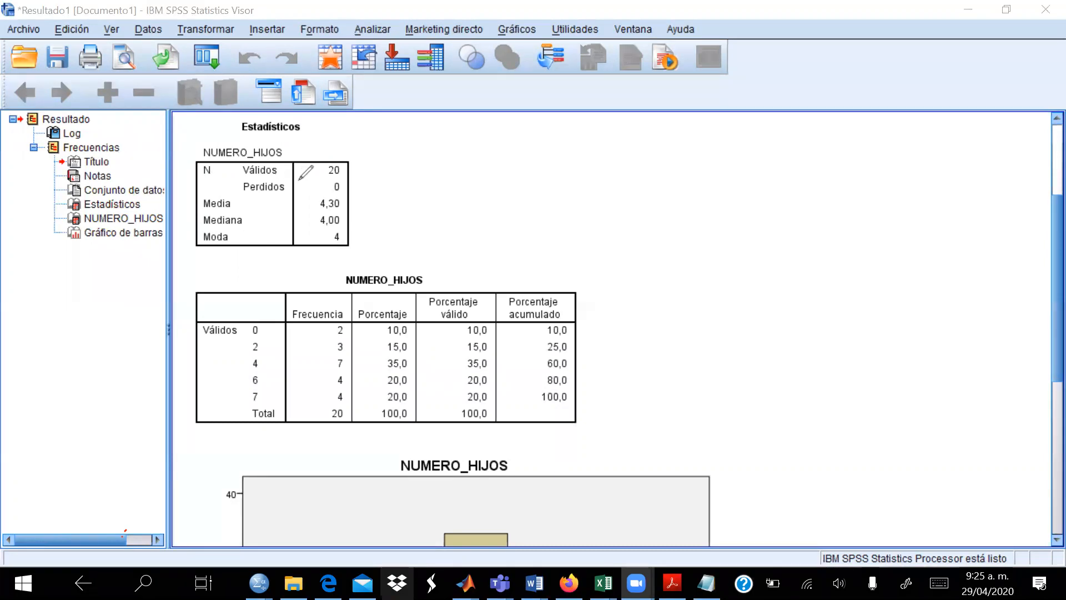
pyautogui.moveTo(284, 175); pyautogui.dragTo(240, 180)
pyautogui.moveTo(350, 174)
pyautogui.mouseDown()
pyautogui.moveTo(324, 178)
pyautogui.moveTo(328, 195)
pyautogui.moveTo(237, 196)
pyautogui.mouseUp()
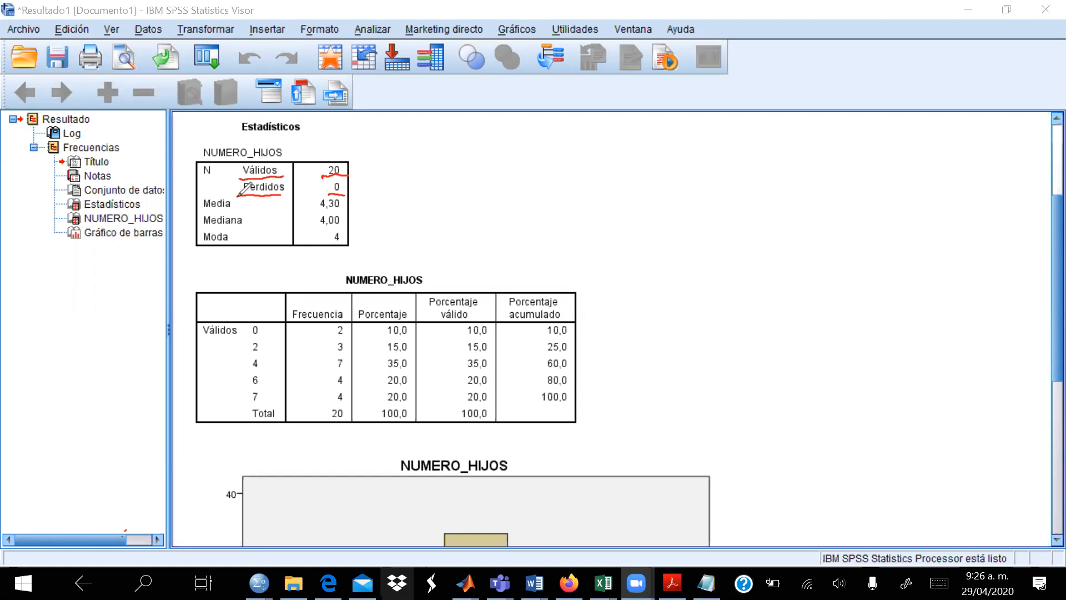
pyautogui.moveTo(264, 319)
pyautogui.mouseDown()
pyautogui.moveTo(266, 406)
pyautogui.moveTo(237, 386)
pyautogui.moveTo(243, 315)
pyautogui.moveTo(267, 321)
pyautogui.mouseUp()
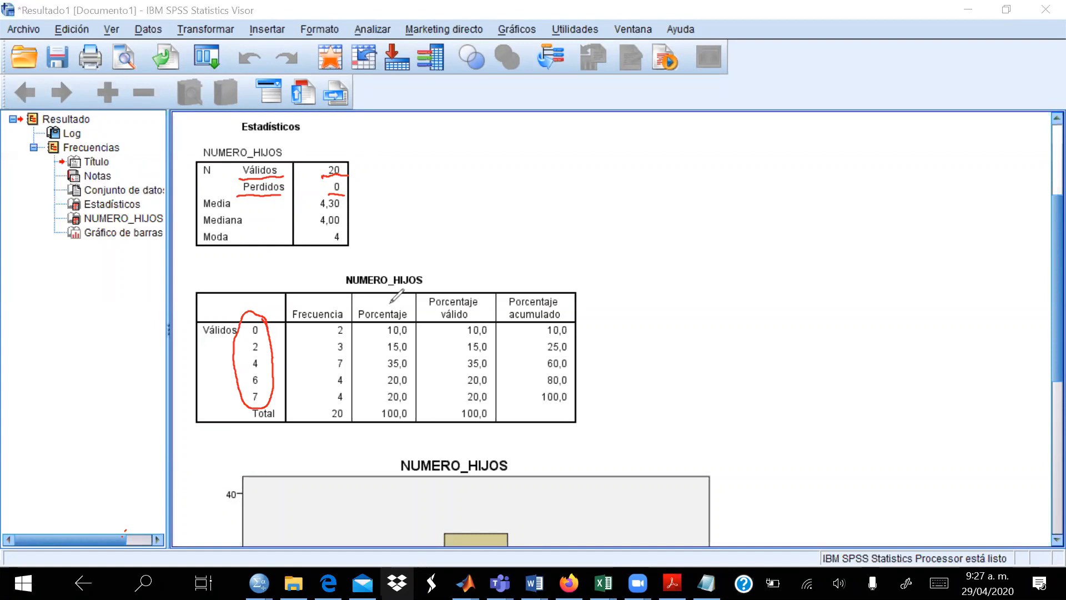
pyautogui.moveTo(411, 310)
pyautogui.mouseDown()
pyautogui.moveTo(359, 323)
pyautogui.moveTo(356, 306)
pyautogui.moveTo(408, 305)
pyautogui.mouseUp()
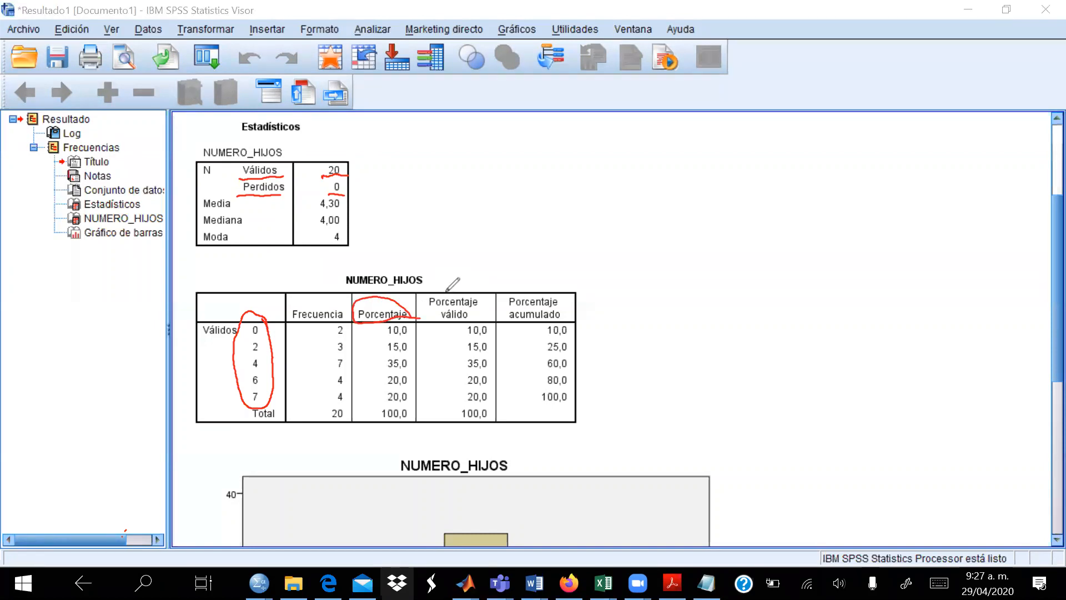
pyautogui.moveTo(458, 293); pyautogui.dragTo(447, 289)
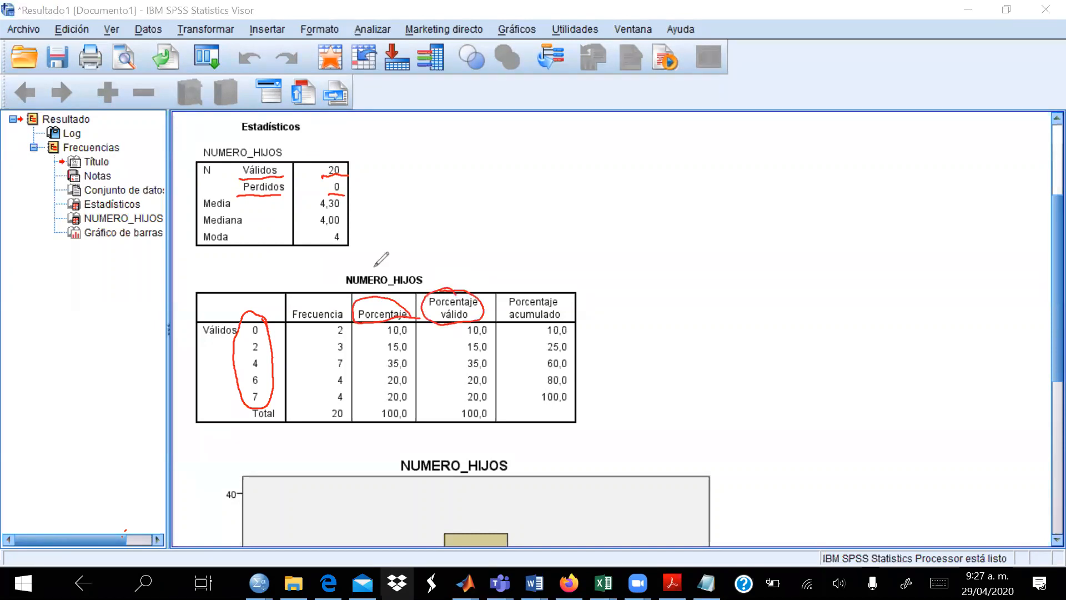
pyautogui.moveTo(379, 265)
pyautogui.mouseDown()
pyautogui.moveTo(379, 282)
pyautogui.moveTo(399, 289)
pyautogui.mouseUp()
pyautogui.moveTo(443, 257)
pyautogui.mouseDown()
pyautogui.moveTo(443, 283)
pyautogui.moveTo(467, 287)
pyautogui.mouseUp()
pyautogui.click(466, 280)
pyautogui.moveTo(530, 253)
pyautogui.mouseDown()
pyautogui.moveTo(531, 285)
pyautogui.moveTo(549, 284)
pyautogui.mouseUp()
pyautogui.moveTo(523, 267)
pyautogui.mouseDown()
pyautogui.moveTo(546, 260)
pyautogui.moveTo(555, 290)
pyautogui.mouseUp()
pyautogui.click(557, 264)
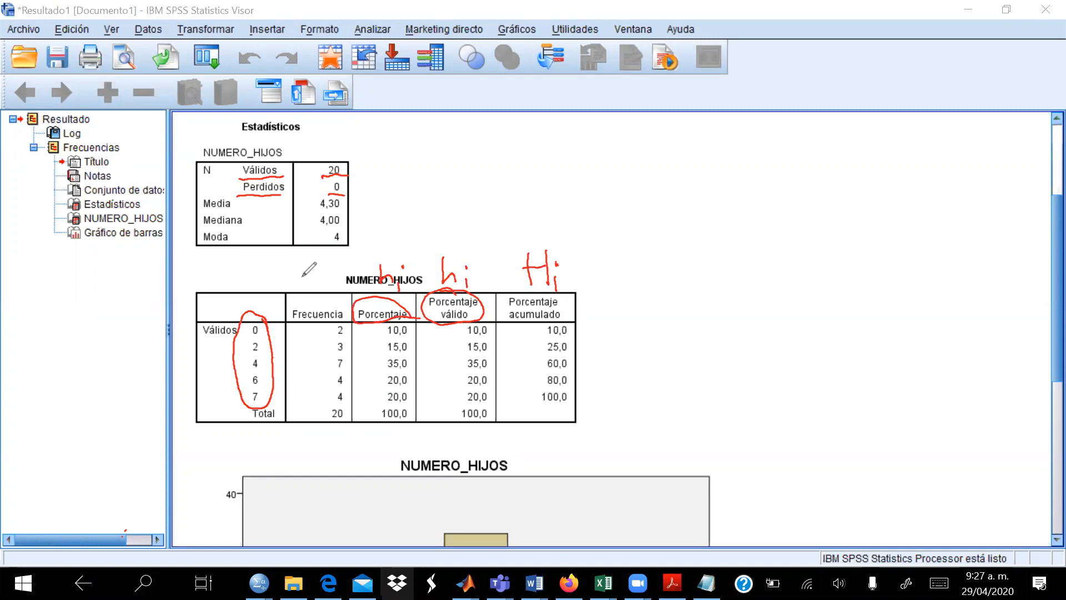
pyautogui.moveTo(309, 267)
pyautogui.mouseDown()
pyautogui.moveTo(309, 285)
pyautogui.moveTo(328, 289)
pyautogui.mouseUp()
pyautogui.click(332, 268)
pyautogui.moveTo(240, 266)
pyautogui.mouseDown()
pyautogui.moveTo(250, 274)
pyautogui.moveTo(238, 292)
pyautogui.moveTo(259, 289)
pyautogui.mouseUp()
pyautogui.click(263, 268)
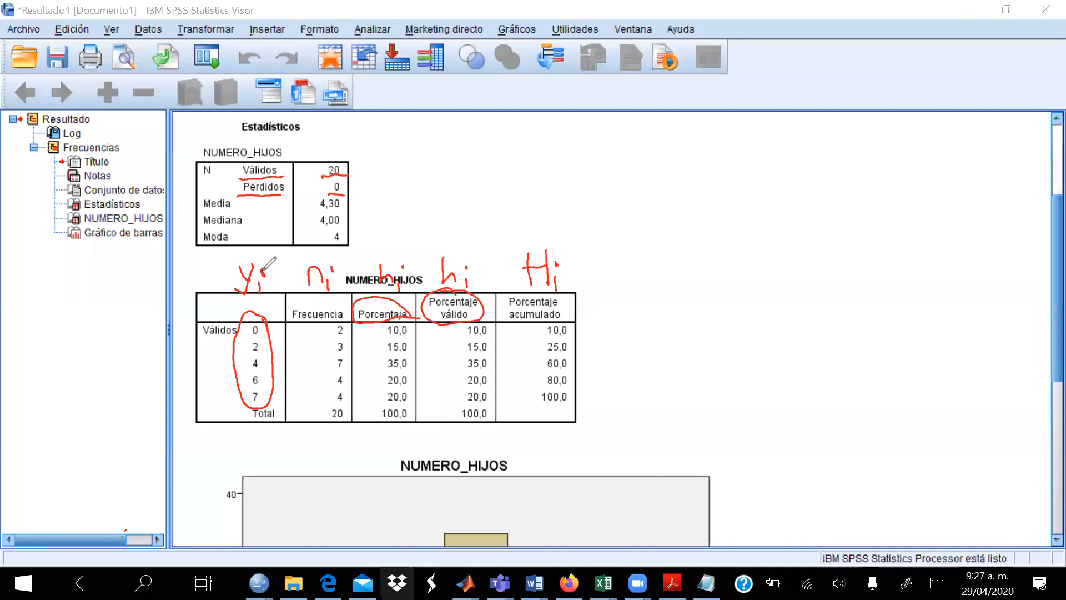
pyautogui.moveTo(387, 293); pyautogui.dragTo(409, 304)
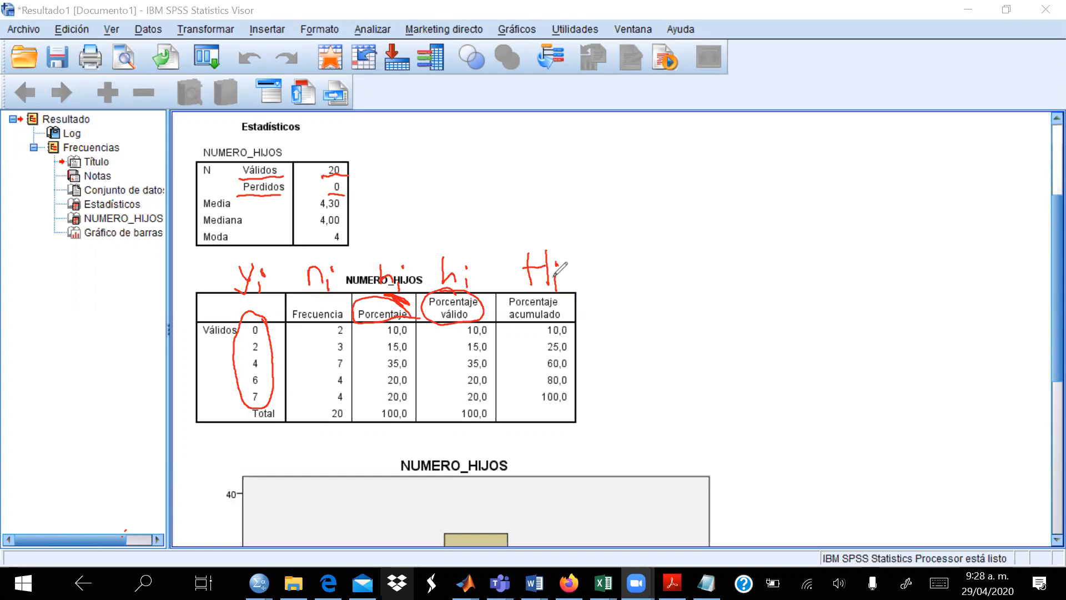
pyautogui.moveTo(593, 283)
pyautogui.mouseDown()
pyautogui.moveTo(603, 253)
pyautogui.moveTo(631, 243)
pyautogui.moveTo(637, 291)
pyautogui.mouseUp()
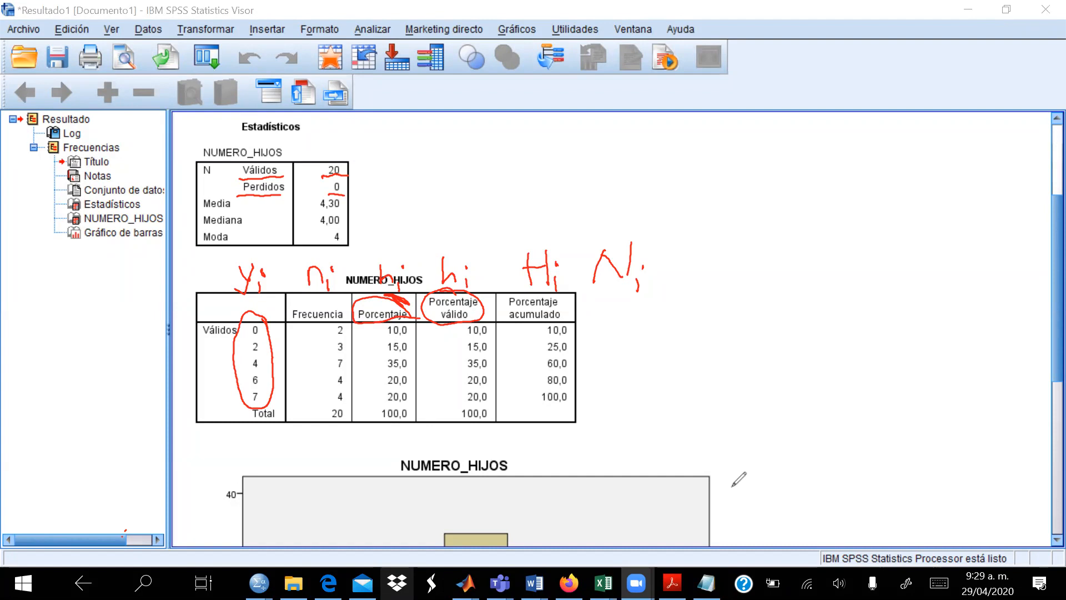
# Copy the Estadísticos table of NUMERO_HIJOS from the output.
pyautogui.click(301, 140)
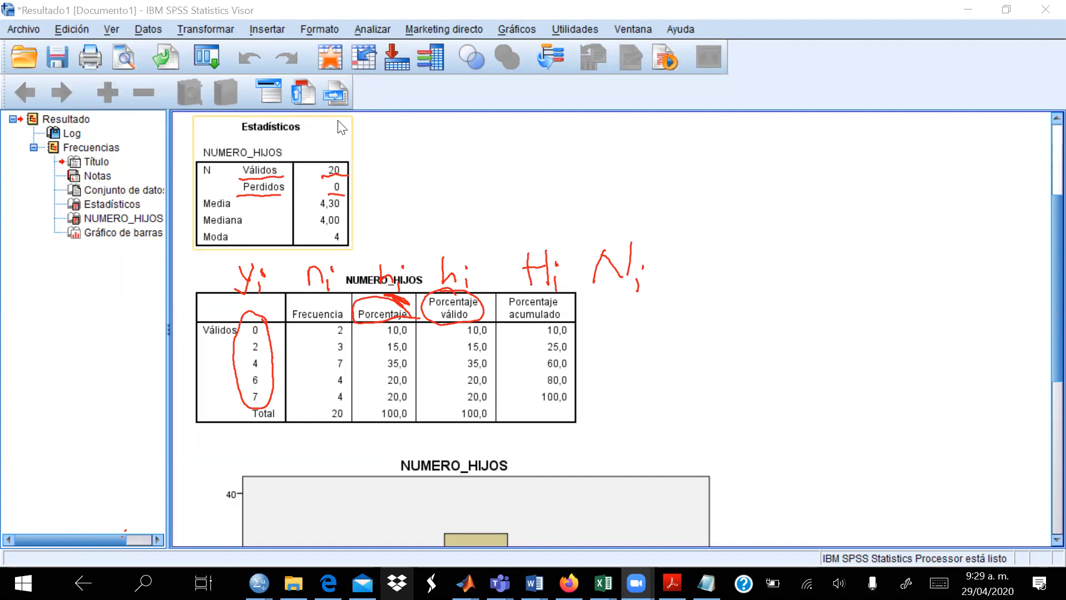
pyautogui.rightClick(321, 157)
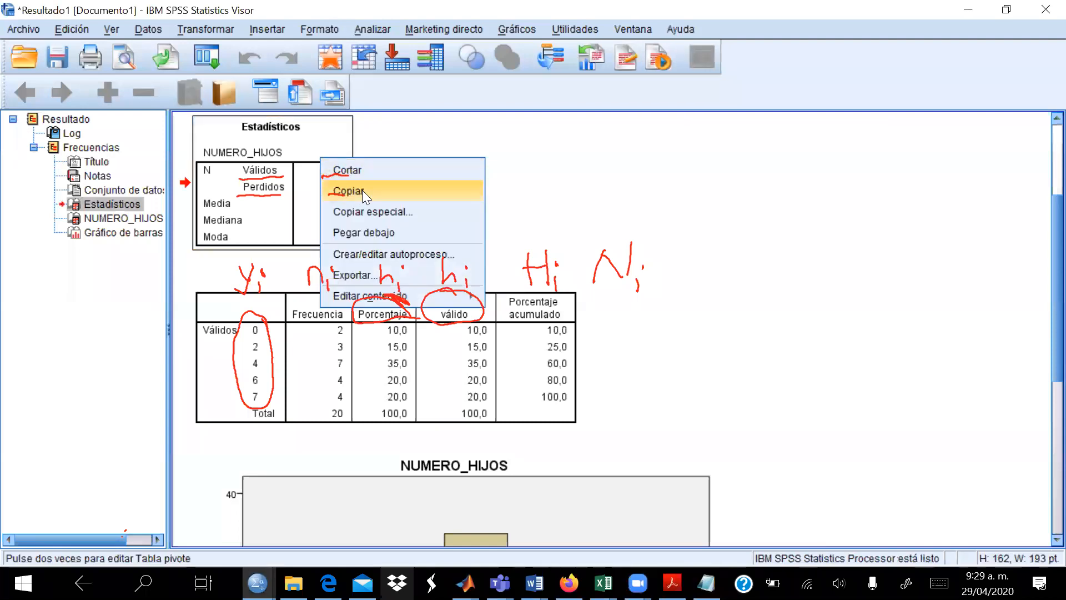
pyautogui.click(378, 190)
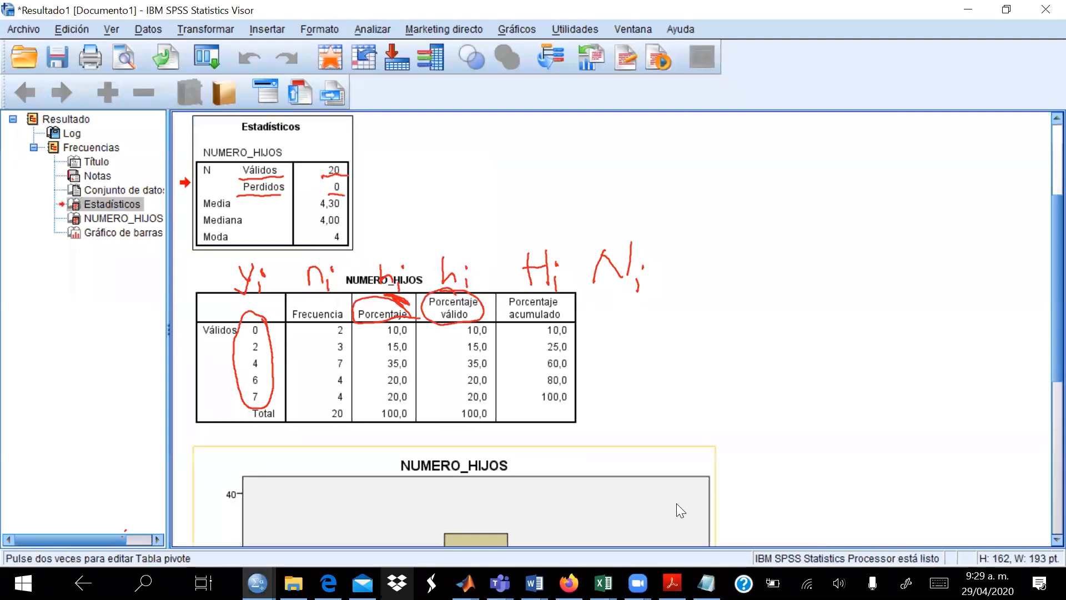
# Switch to Documento4 in Word and paste the copied Estadísticos table of NUMERO_HIJOS into the empty area of the page.
pyautogui.moveTo(533, 578)
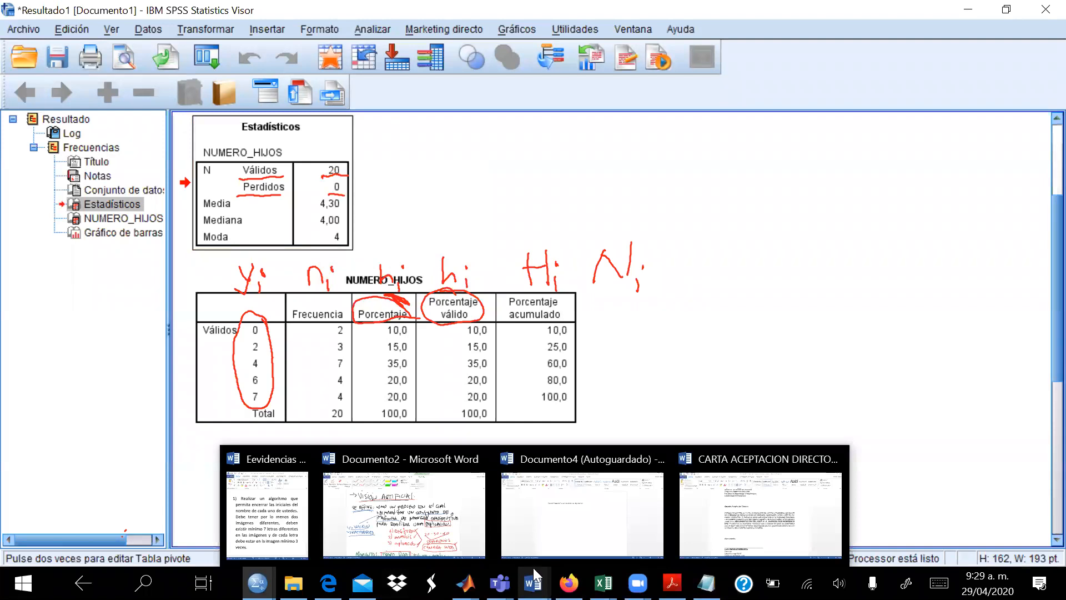
pyautogui.click(569, 536)
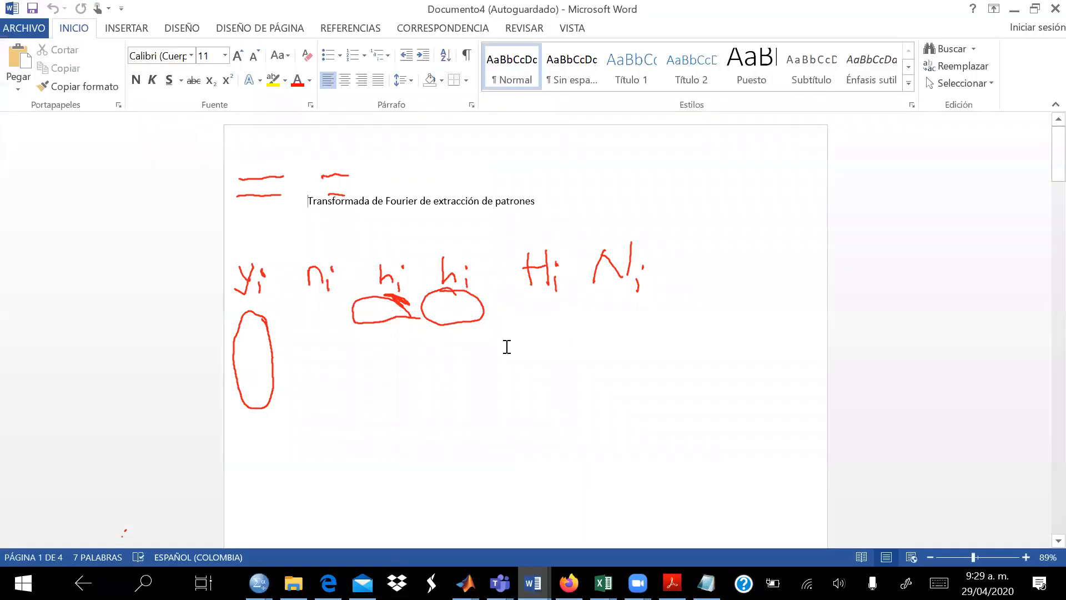
pyautogui.scroll(-3, 488, 378)
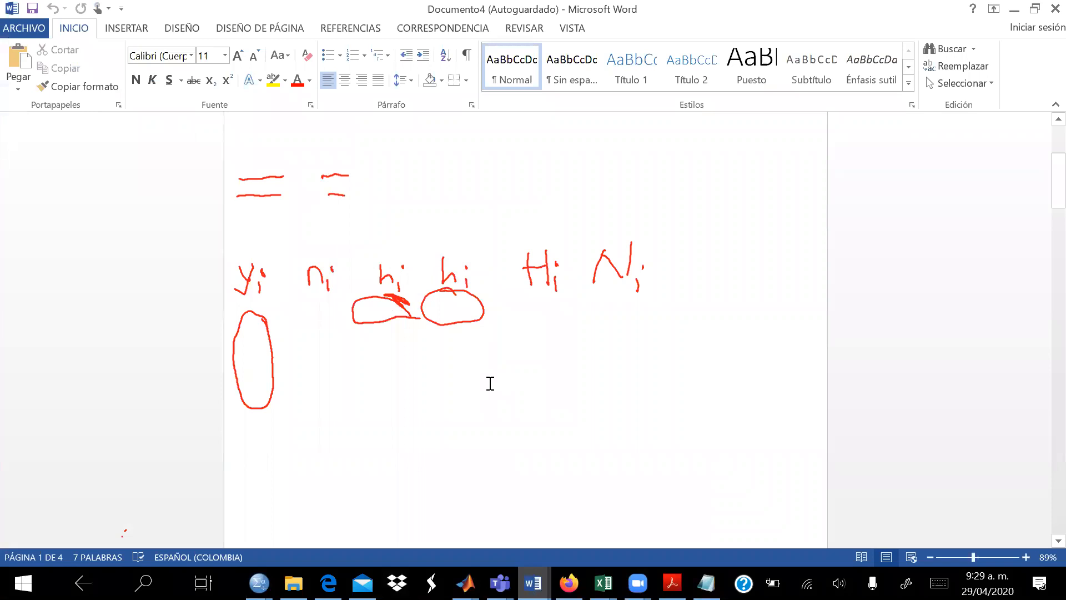
pyautogui.click(433, 393)
pyautogui.hotkey('ctrl', 'v')
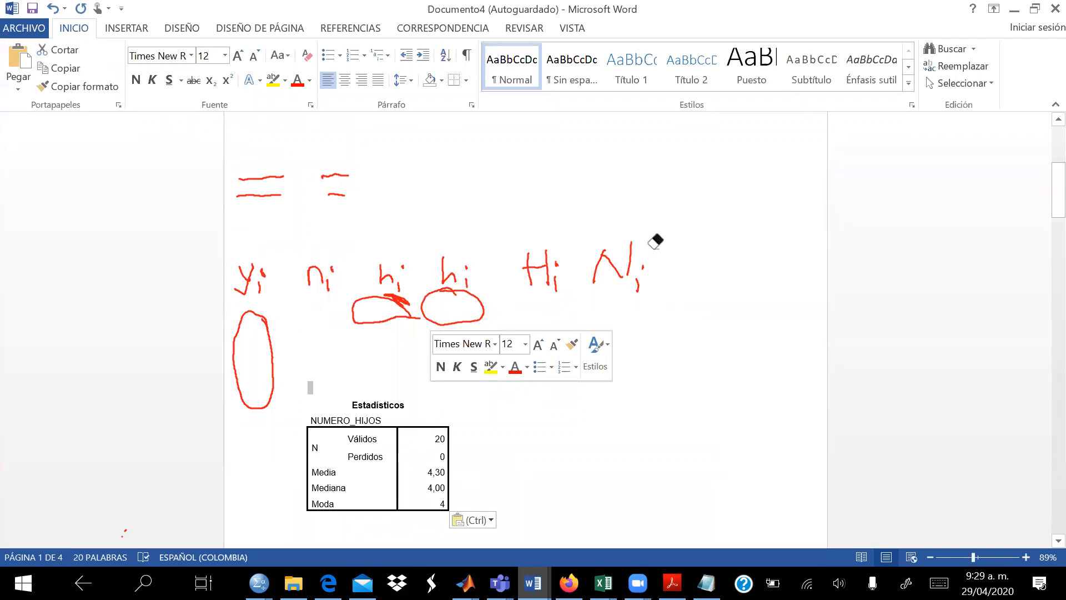
pyautogui.moveTo(638, 262)
pyautogui.mouseDown()
pyautogui.moveTo(666, 298)
pyautogui.moveTo(526, 270)
pyautogui.moveTo(348, 257)
pyautogui.moveTo(431, 276)
pyautogui.moveTo(307, 271)
pyautogui.moveTo(226, 323)
pyautogui.moveTo(286, 166)
pyautogui.moveTo(255, 195)
pyautogui.moveTo(333, 200)
pyautogui.mouseUp()
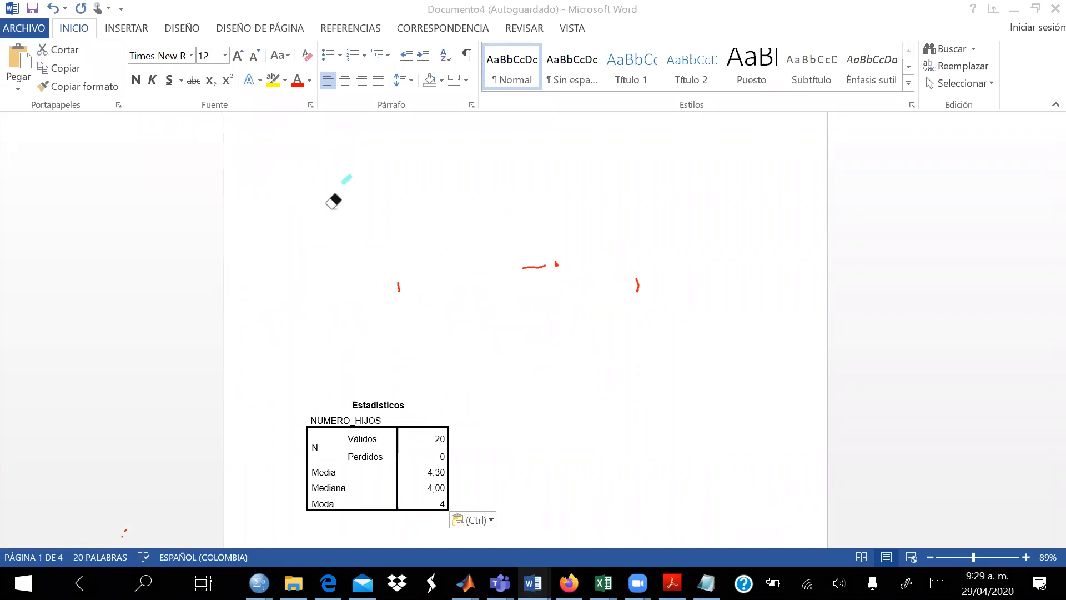
pyautogui.moveTo(619, 303)
pyautogui.mouseDown()
pyautogui.moveTo(629, 283)
pyautogui.moveTo(528, 264)
pyautogui.mouseUp()
pyautogui.moveTo(374, 290); pyautogui.dragTo(392, 298)
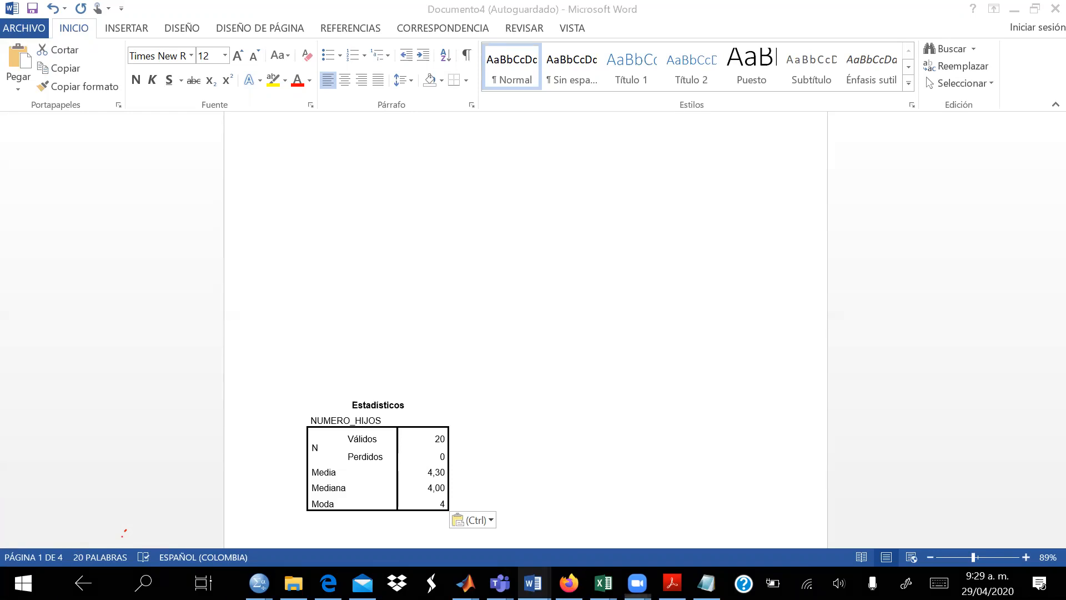
# Copy the NUMERO_HIJOS frequency table from the SPSS output and paste it below the Estadísticos table in Word's Documento4.
pyautogui.click(258, 583)
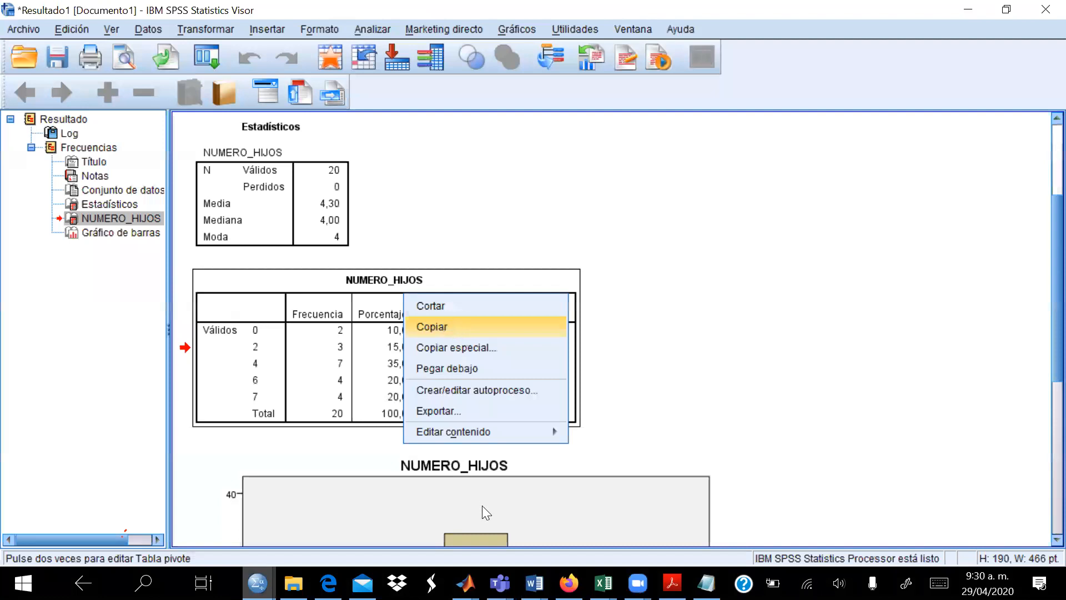
pyautogui.press('Escape')
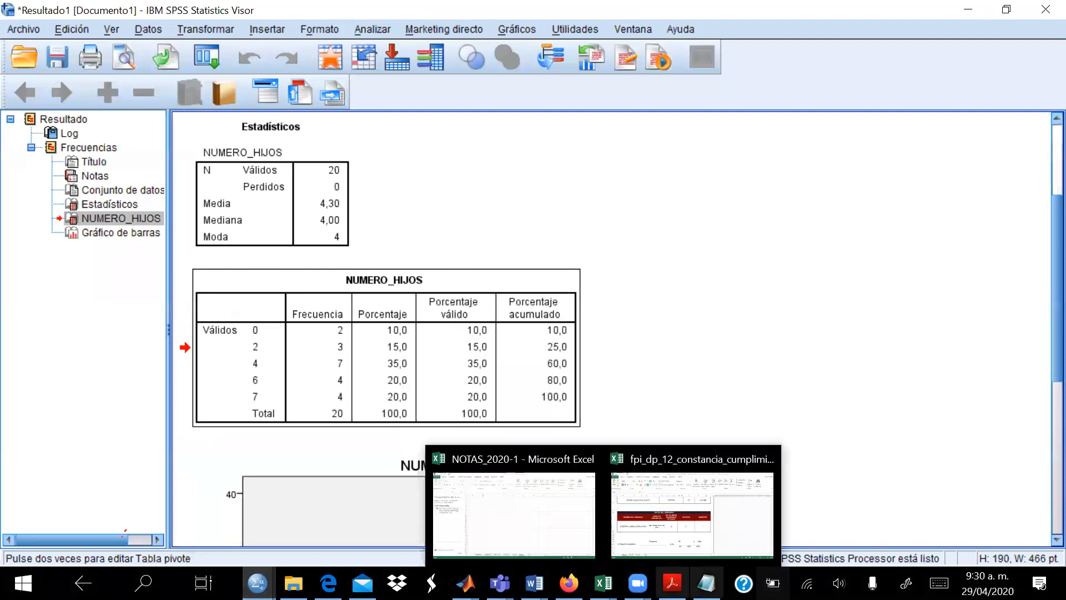
pyautogui.moveTo(533, 583)
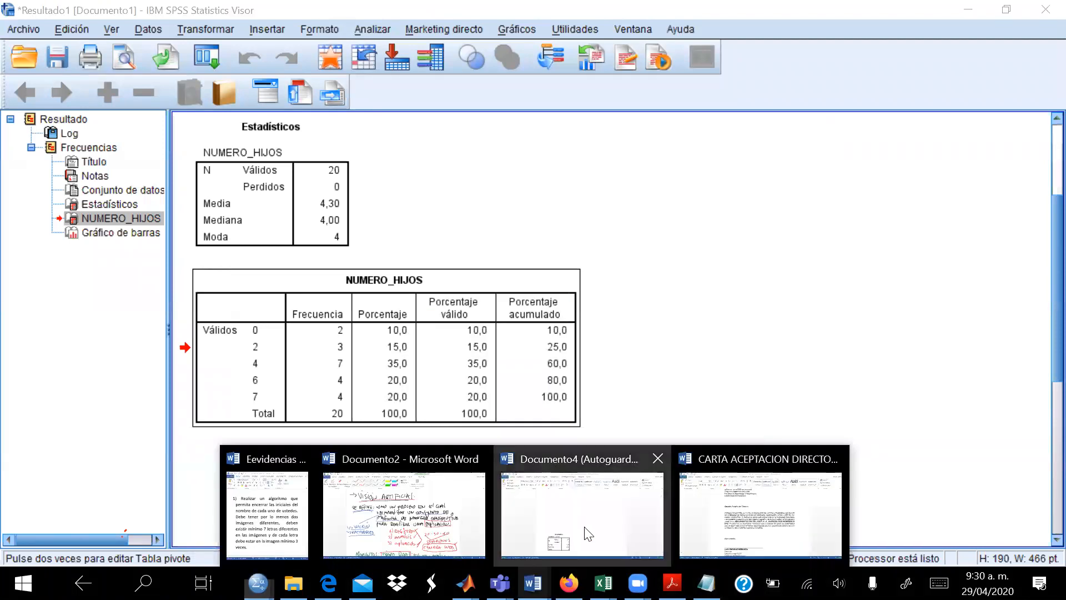
pyautogui.click(502, 466)
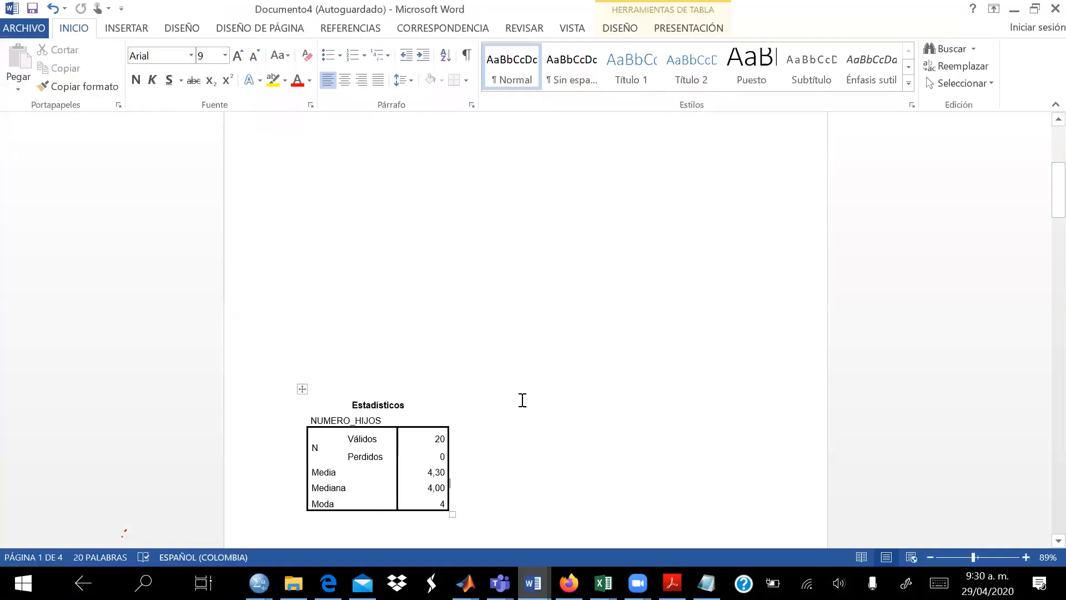
pyautogui.scroll(-3, 522, 400)
pyautogui.press('Return')
pyautogui.press('Return')
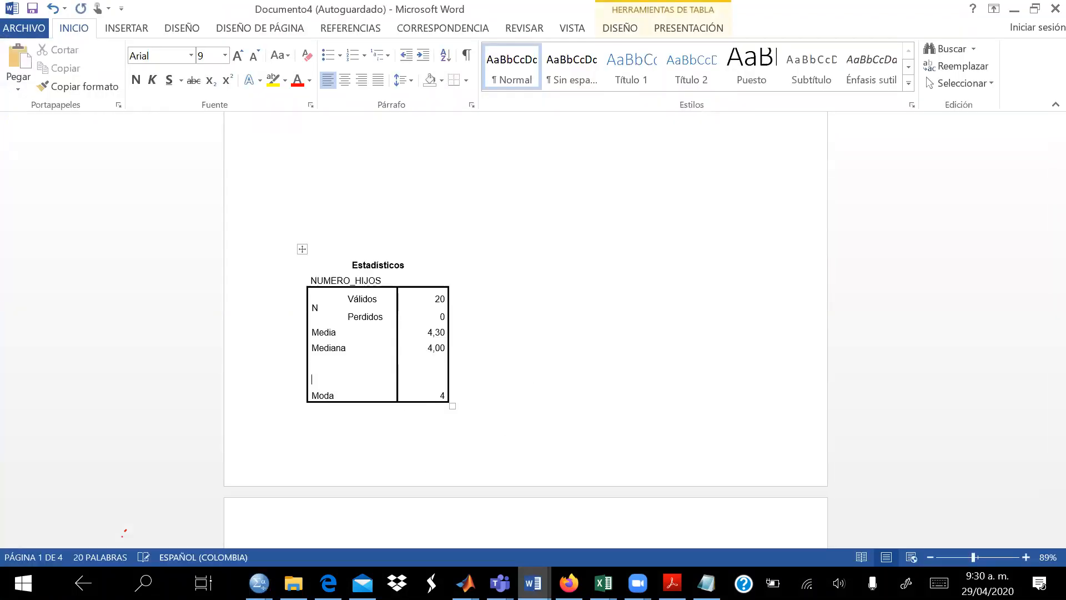
pyautogui.press('BackSpace')
pyautogui.press('BackSpace')
pyautogui.click(450, 397)
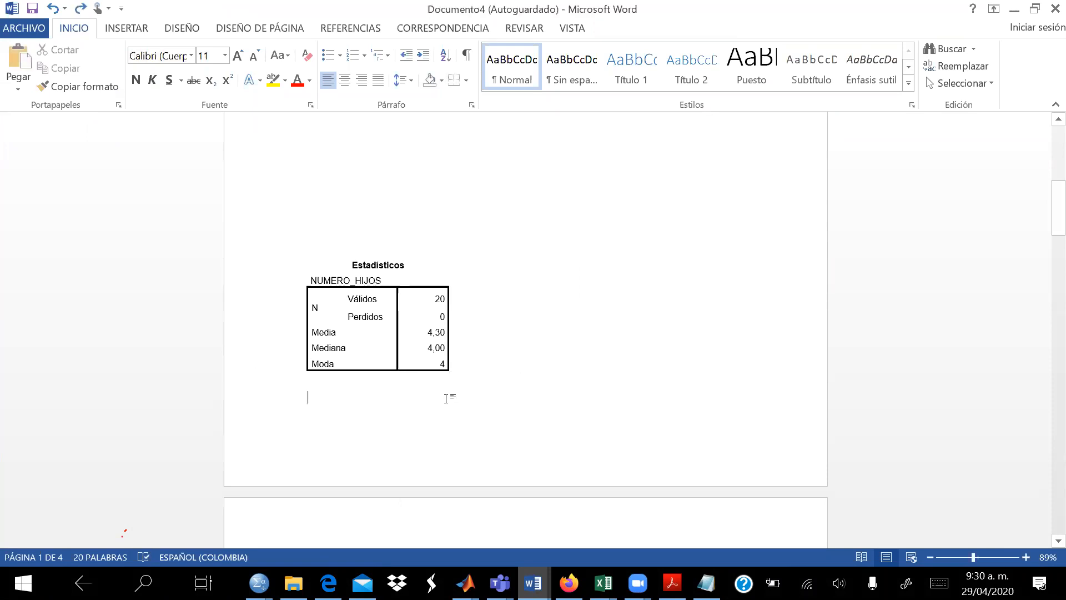
pyautogui.hotkey('ctrl', 'v')
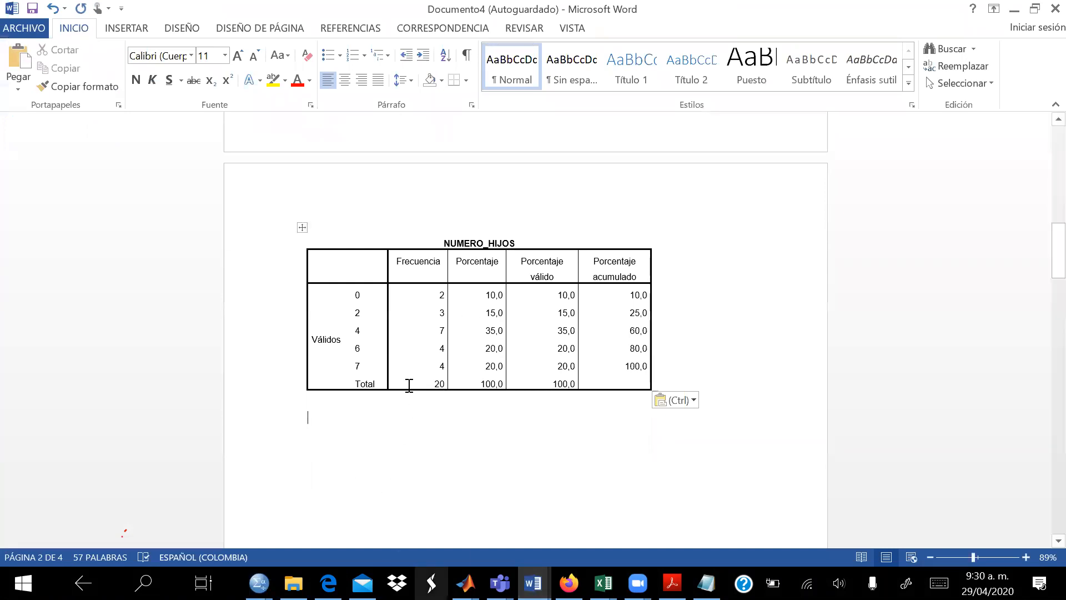
# Switch back to the SPSS output and open the NUMERO_HIJOS bar chart for editing in the Editor de gráficos.
pyautogui.moveTo(499, 583)
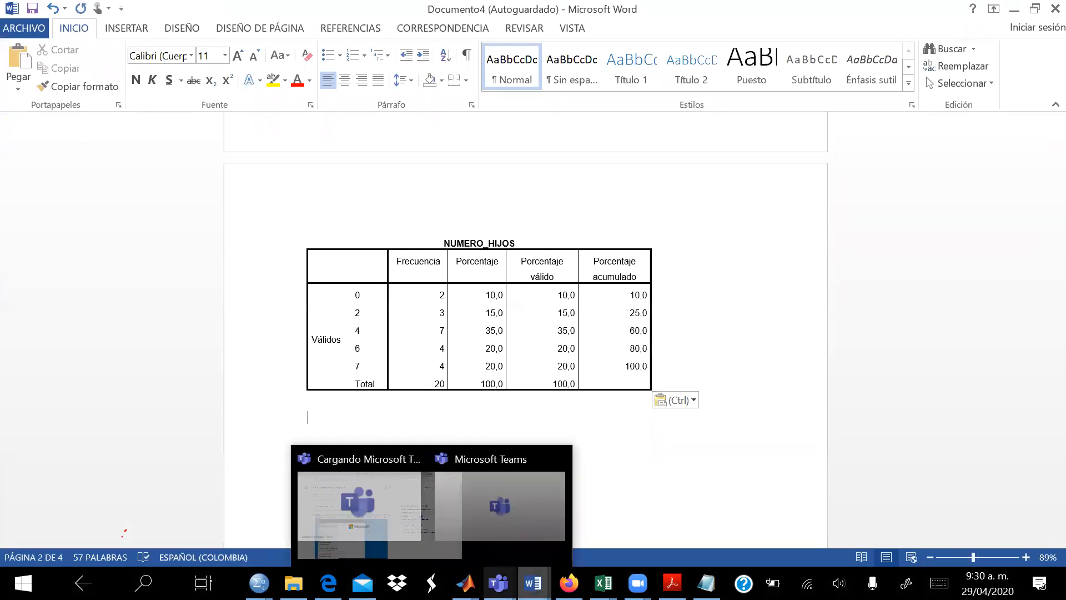
pyautogui.moveTo(257, 584)
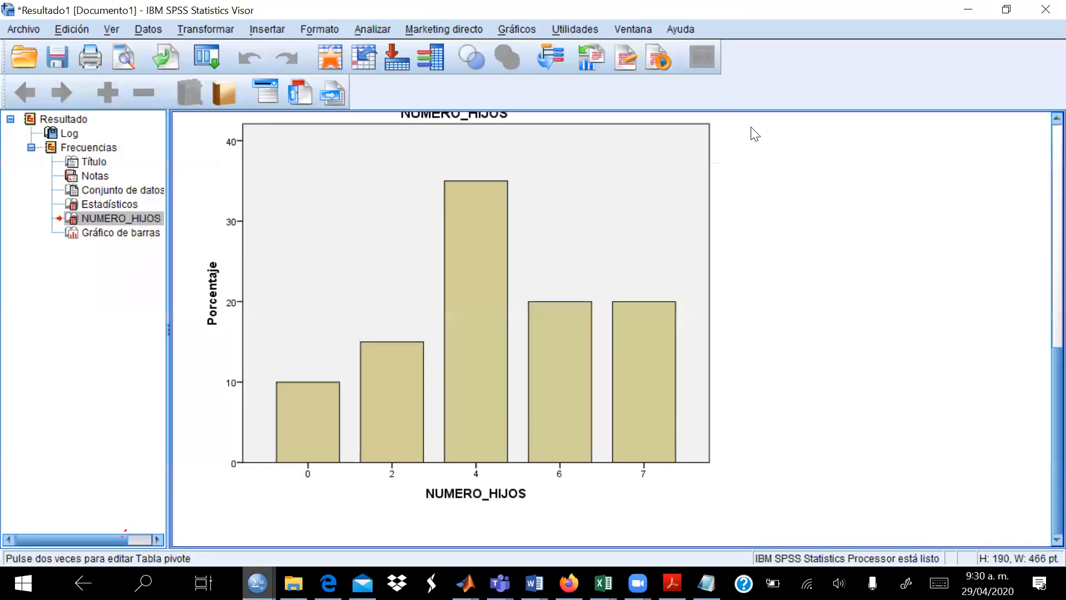
pyautogui.scroll(3, 790, 279)
pyautogui.scroll(-3, 791, 279)
pyautogui.click(518, 425)
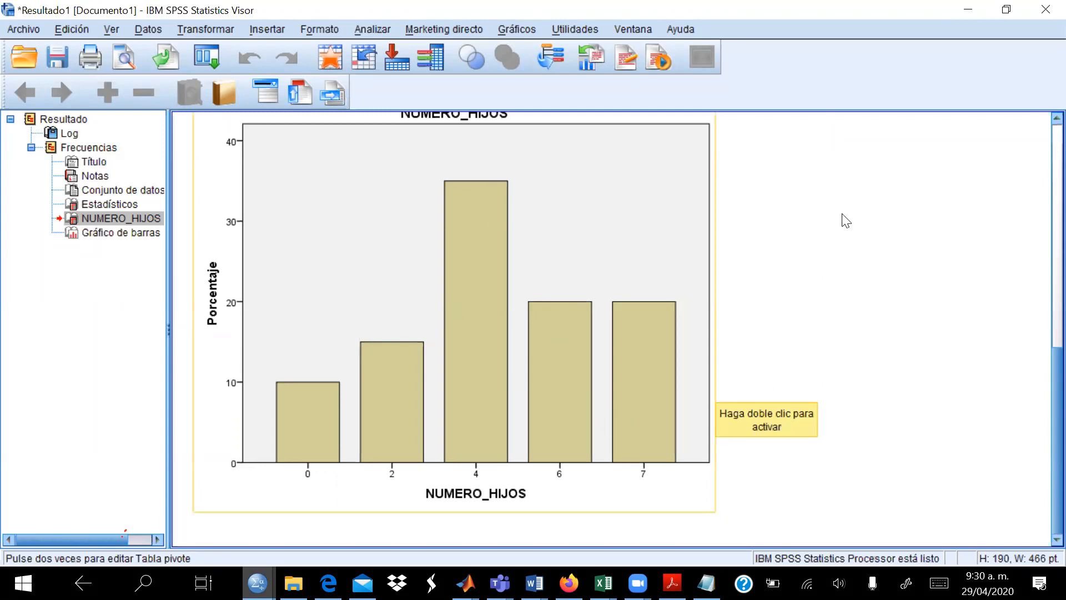
pyautogui.click(337, 211)
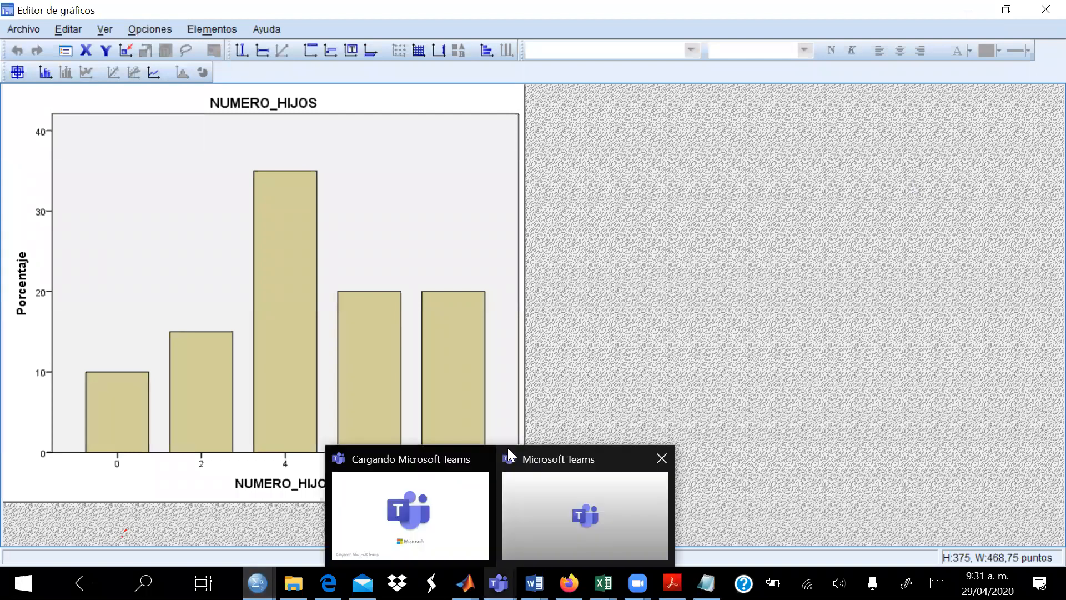
pyautogui.moveTo(465, 583)
pyautogui.moveTo(672, 583)
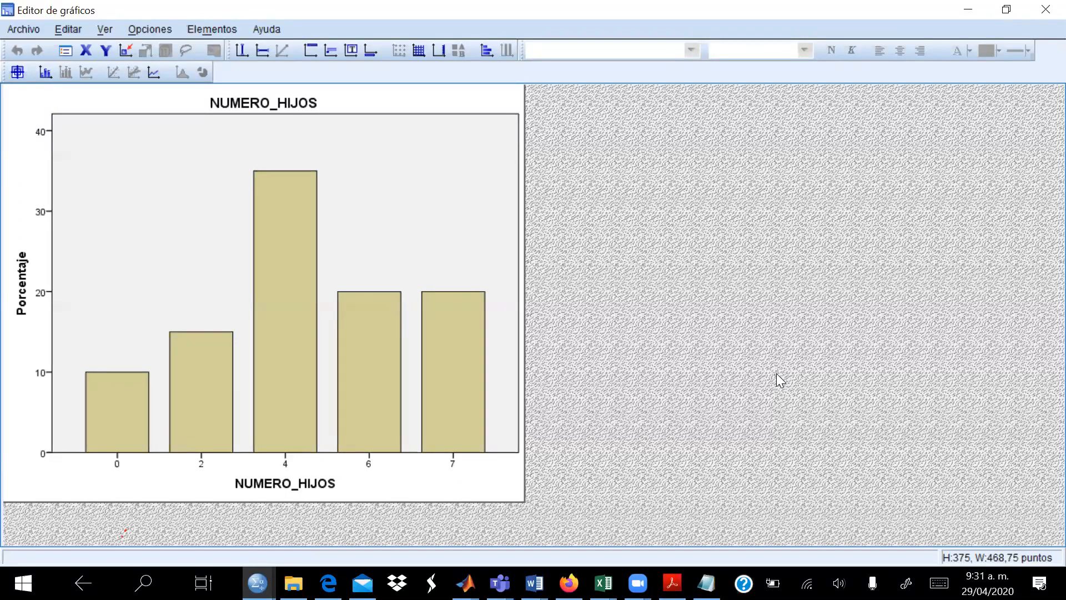
pyautogui.moveTo(111, 4)
pyautogui.mouseDown()
pyautogui.moveTo(106, 19)
pyautogui.moveTo(7, 20)
pyautogui.mouseUp()
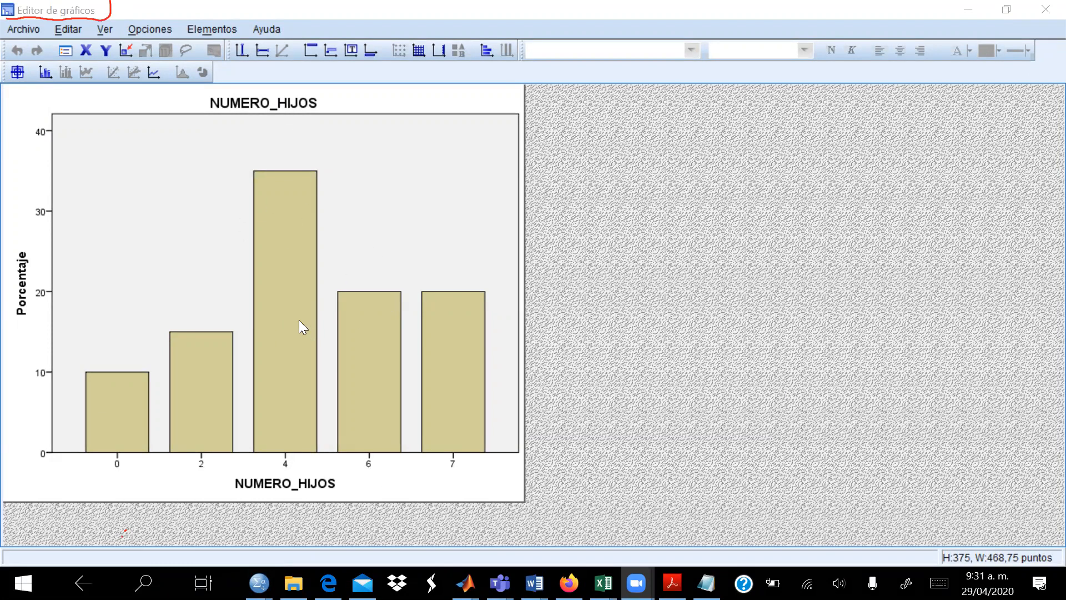
# Select only the bar for 0 children in the chart and fill it with blue.
pyautogui.click(291, 335)
pyautogui.click(291, 334)
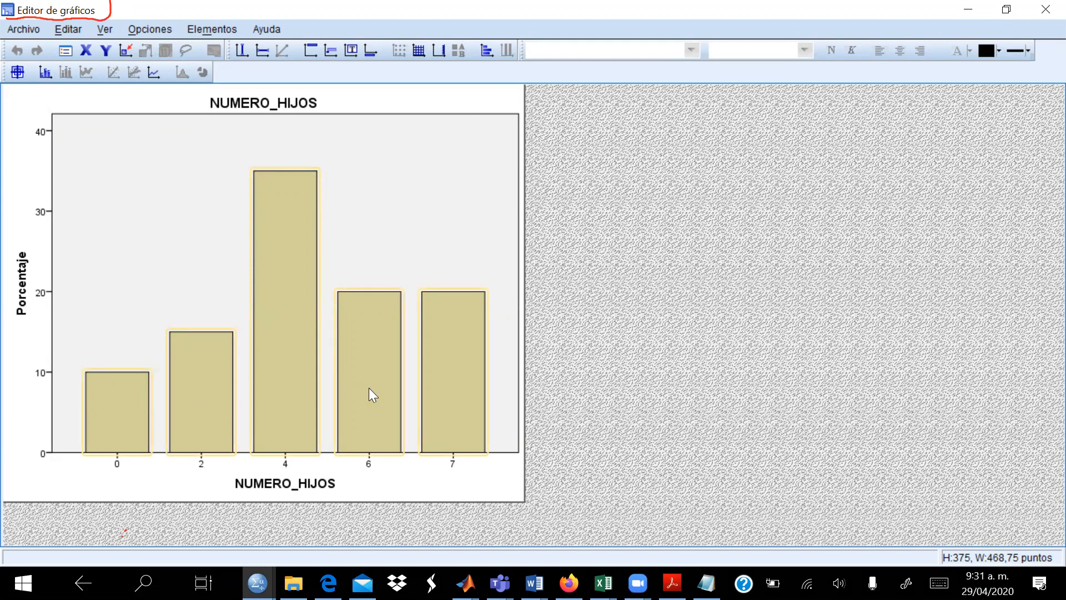
pyautogui.click(111, 422)
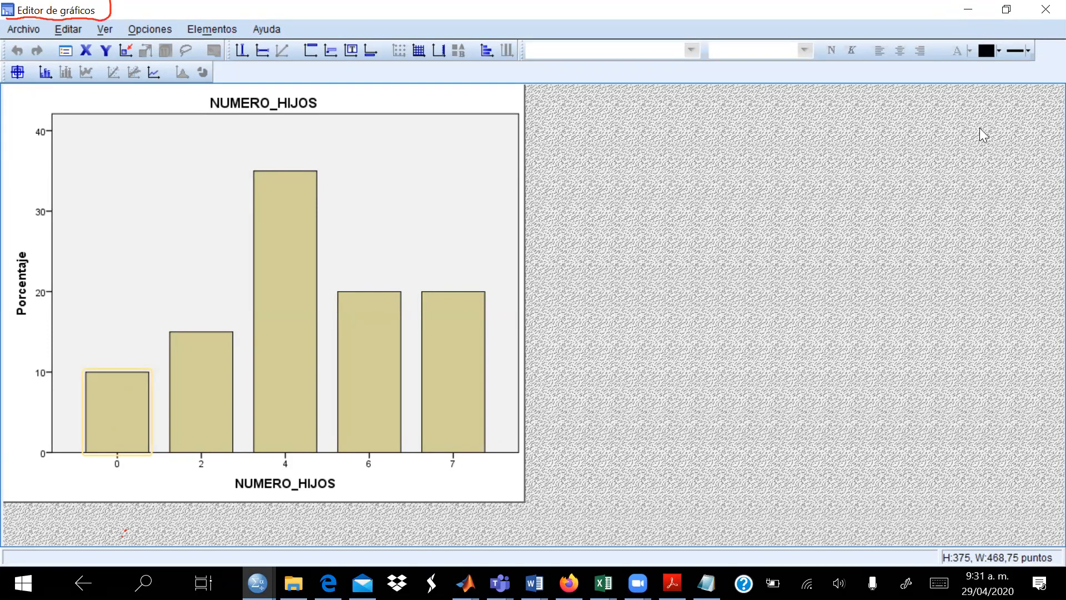
pyautogui.moveTo(995, 29)
pyautogui.mouseDown()
pyautogui.moveTo(1041, 54)
pyautogui.moveTo(973, 70)
pyautogui.moveTo(1010, 26)
pyautogui.mouseUp()
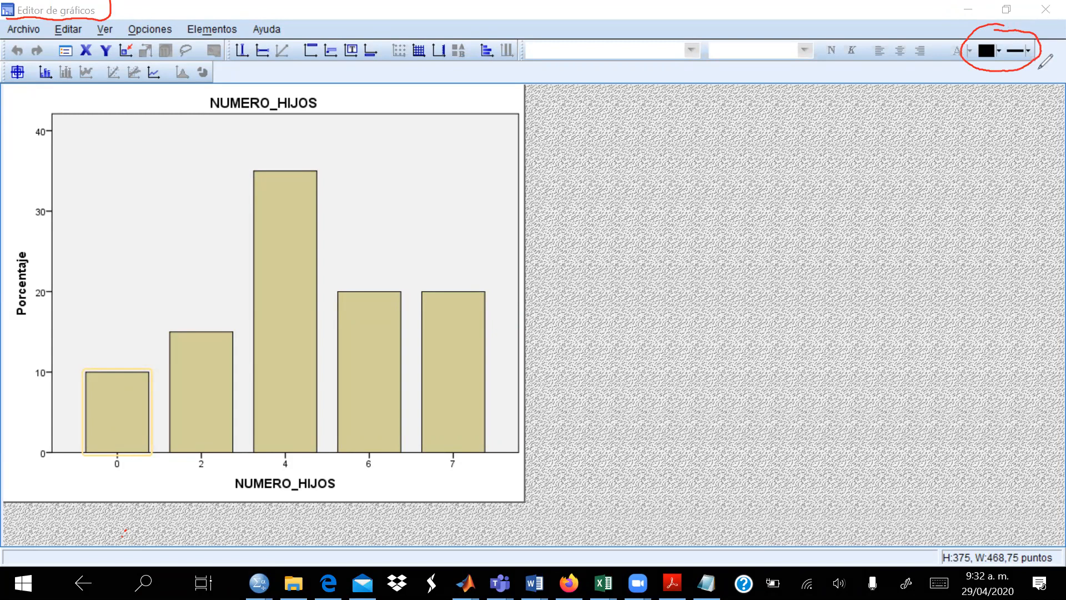
pyautogui.click(364, 401)
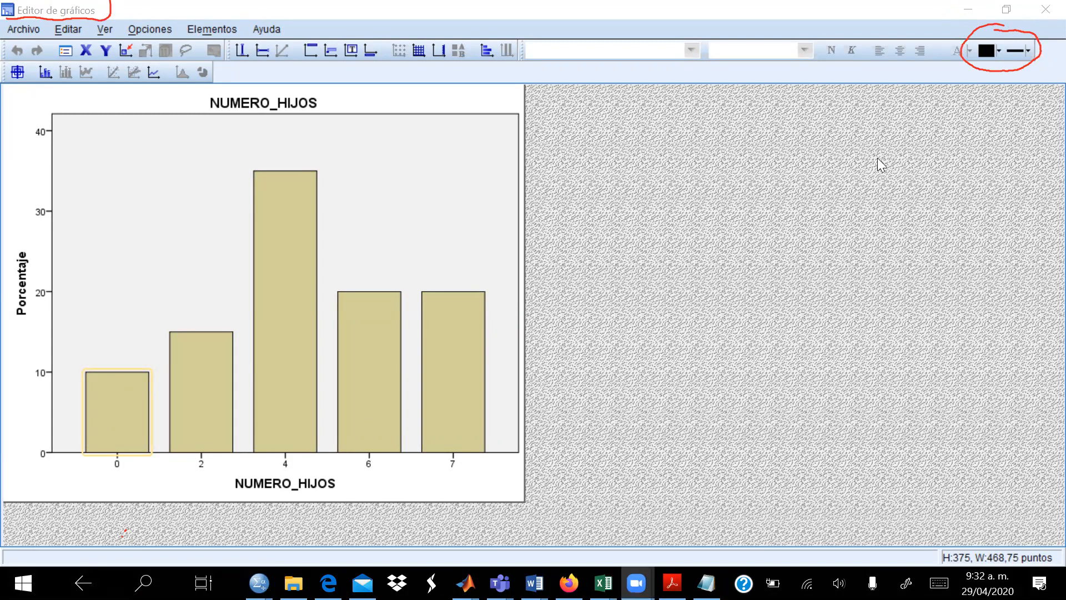
pyautogui.click(992, 38)
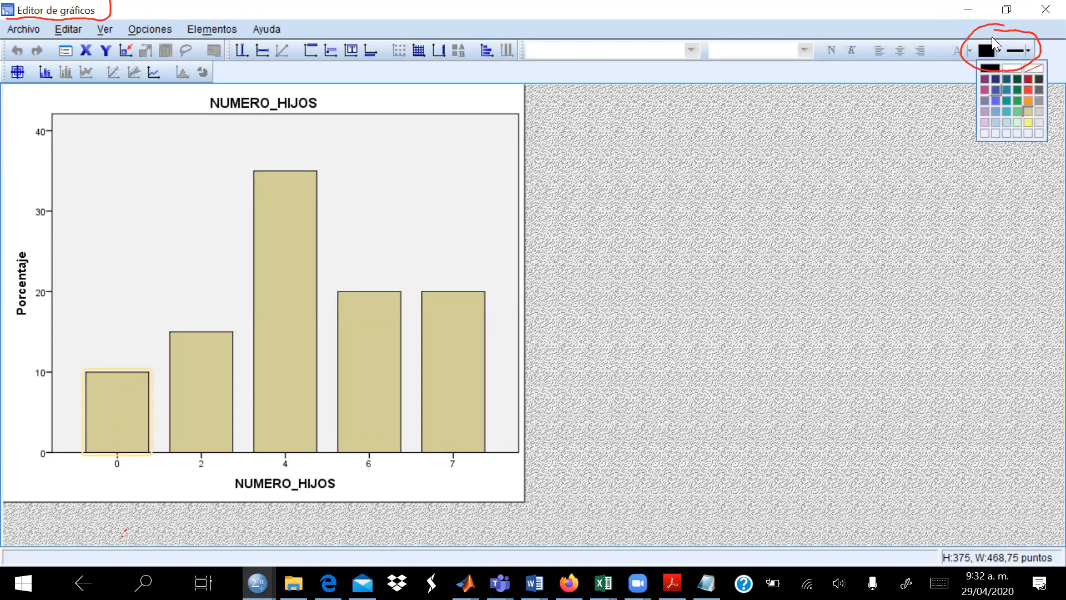
pyautogui.click(996, 101)
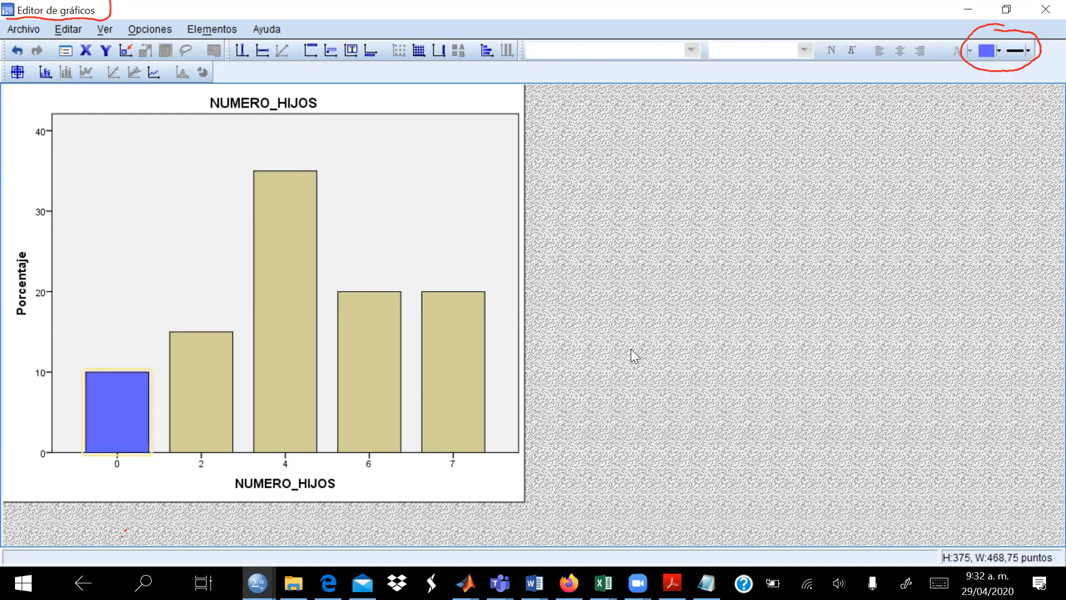
# Fill the bar for 2 children with teal.
pyautogui.click(198, 361)
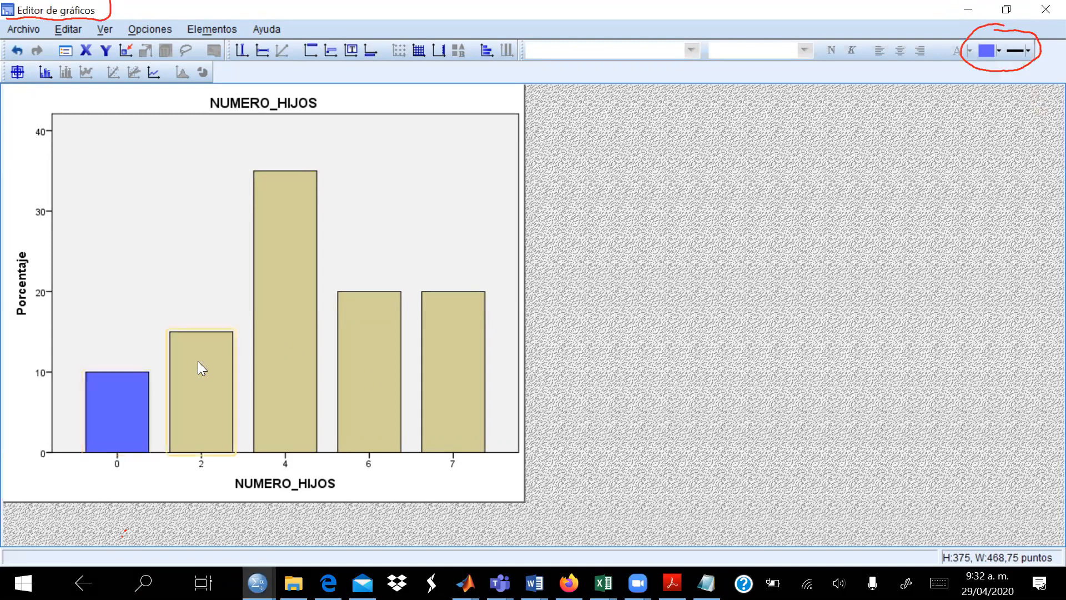
pyautogui.click(1022, 34)
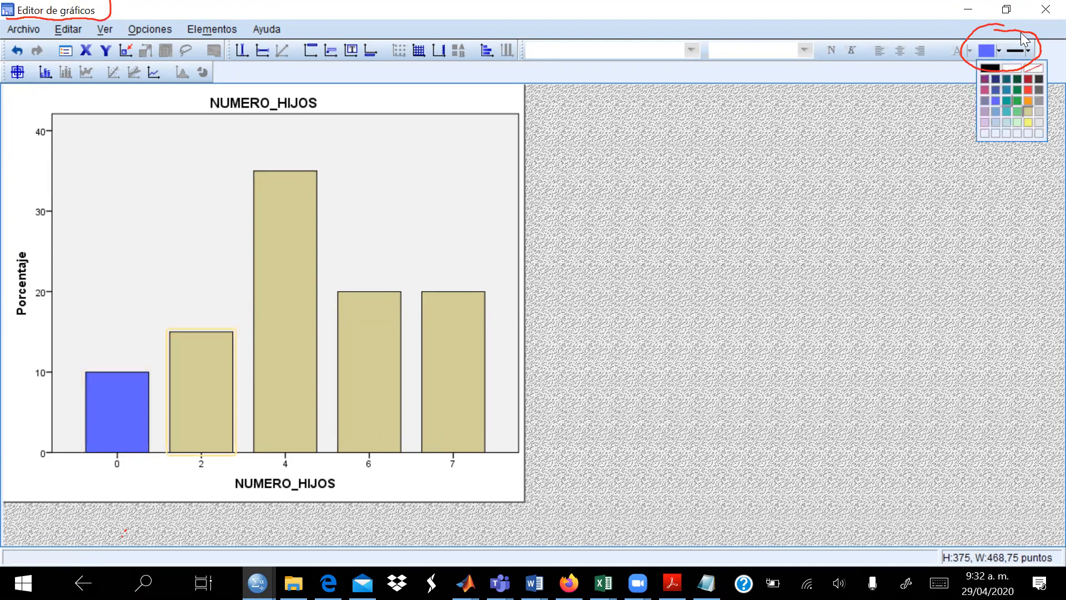
pyautogui.click(1006, 100)
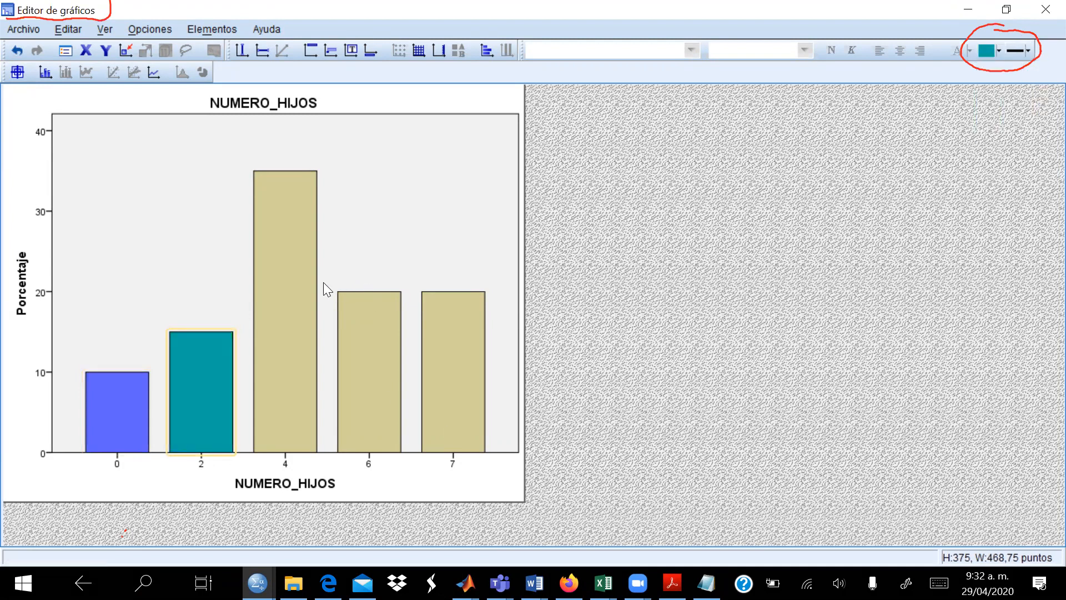
# Set the border colour of the bar for 4 children to red.
pyautogui.click(301, 280)
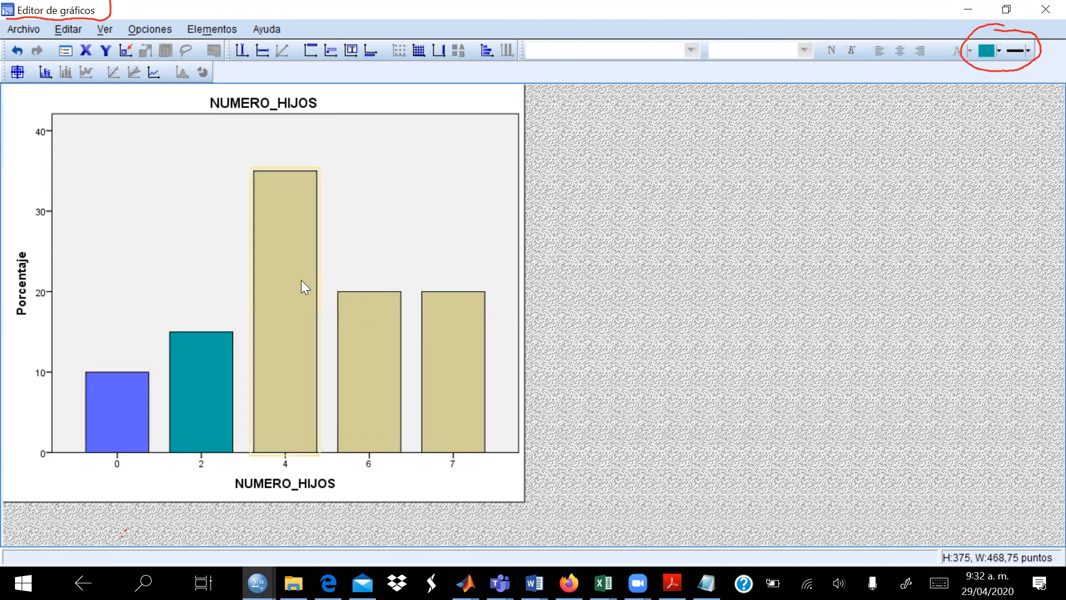
pyautogui.click(1029, 51)
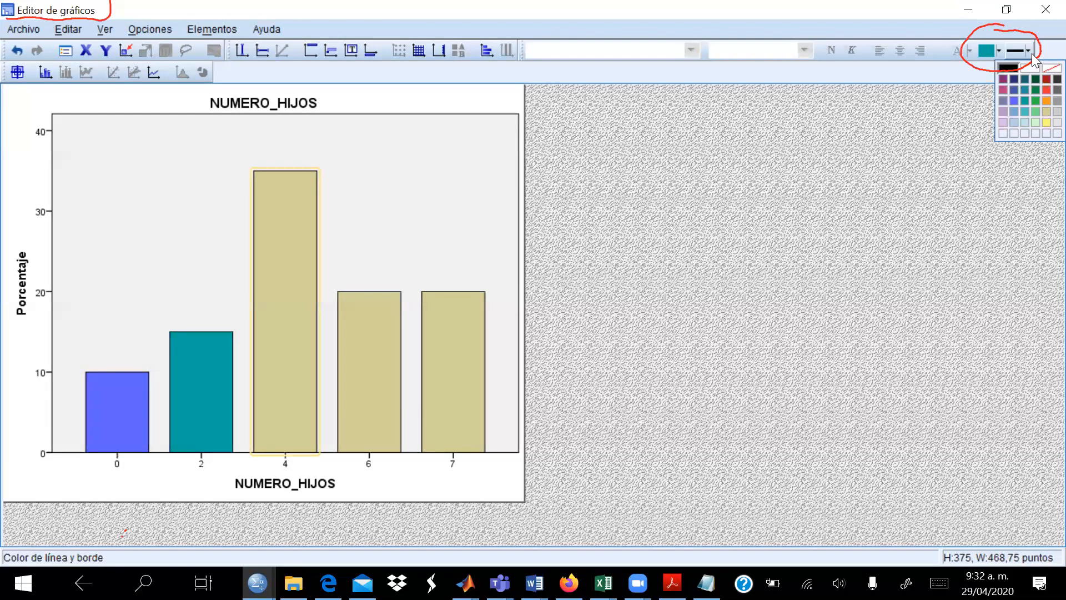
pyautogui.click(1046, 89)
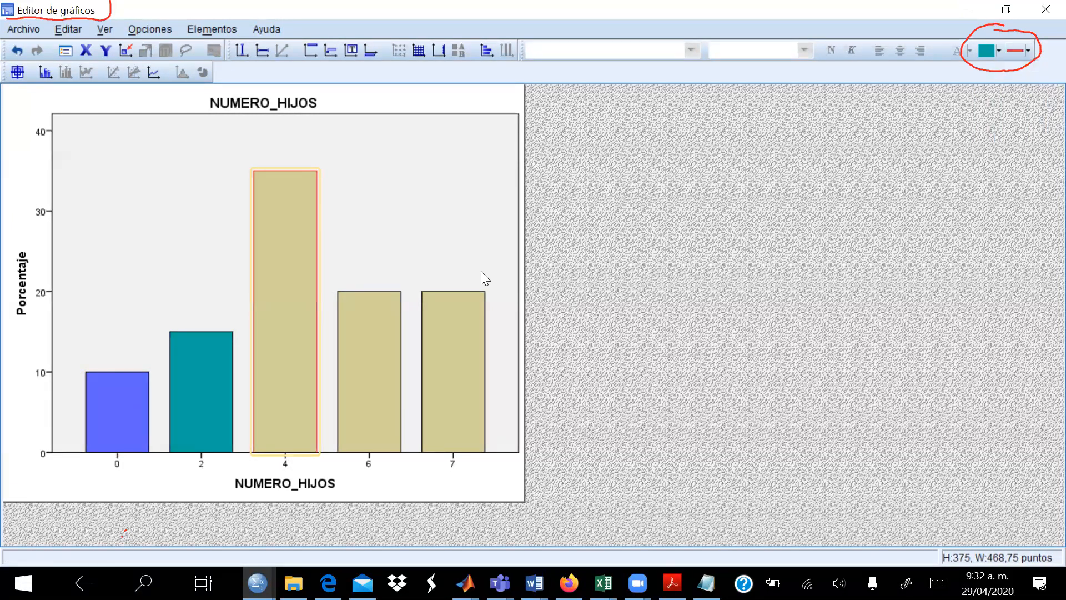
# Select all the bars of the chart together and fill them with light blue.
pyautogui.click(362, 341)
pyautogui.click(356, 370)
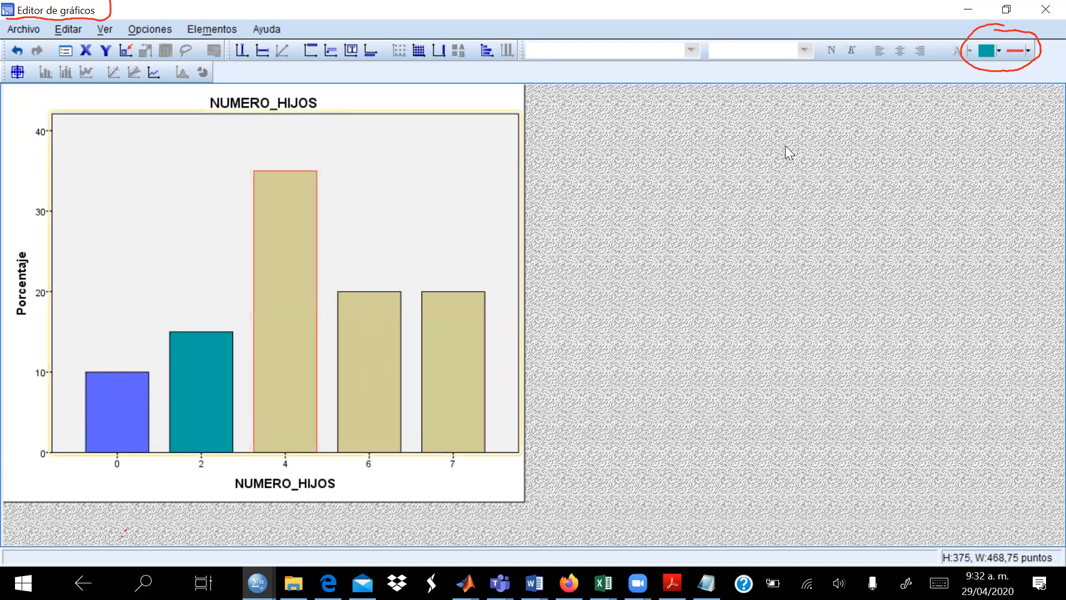
pyautogui.click(999, 51)
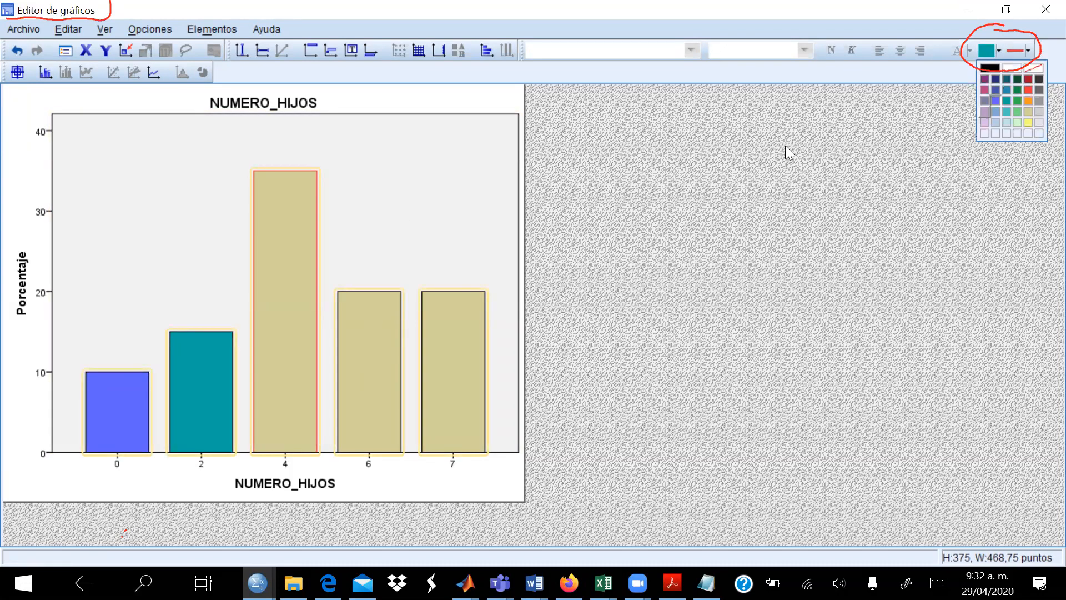
pyautogui.click(1009, 122)
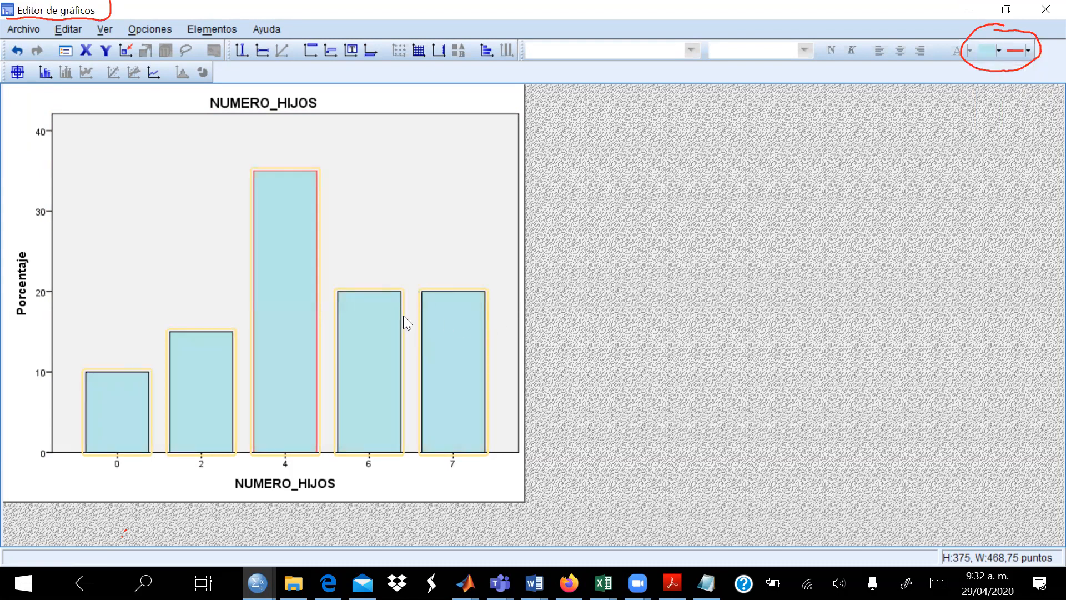
# Fill only the bar for 7 children with light purple.
pyautogui.click(443, 331)
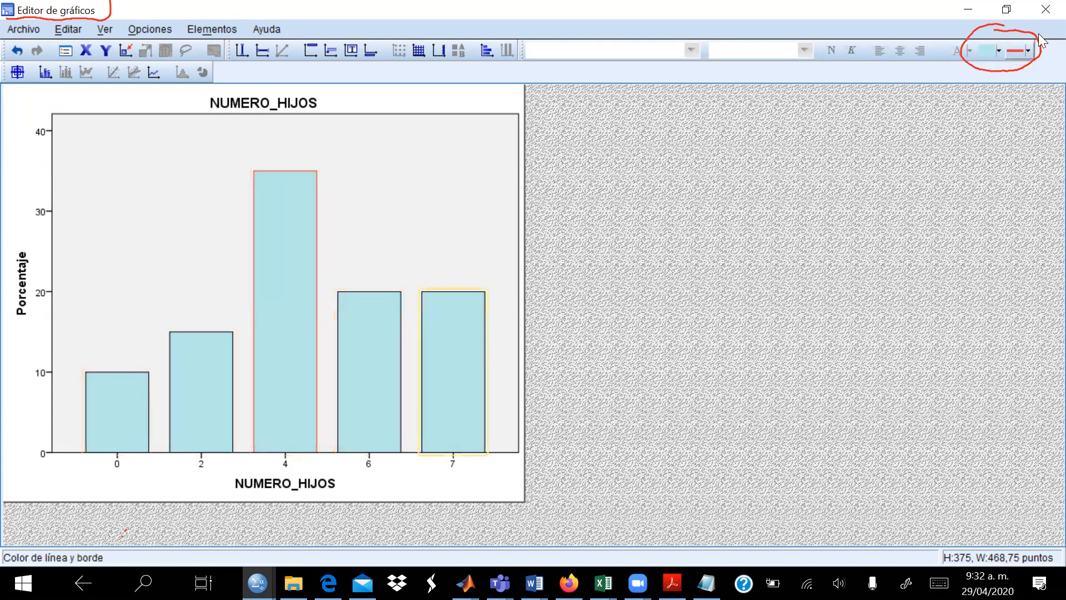
pyautogui.click(998, 51)
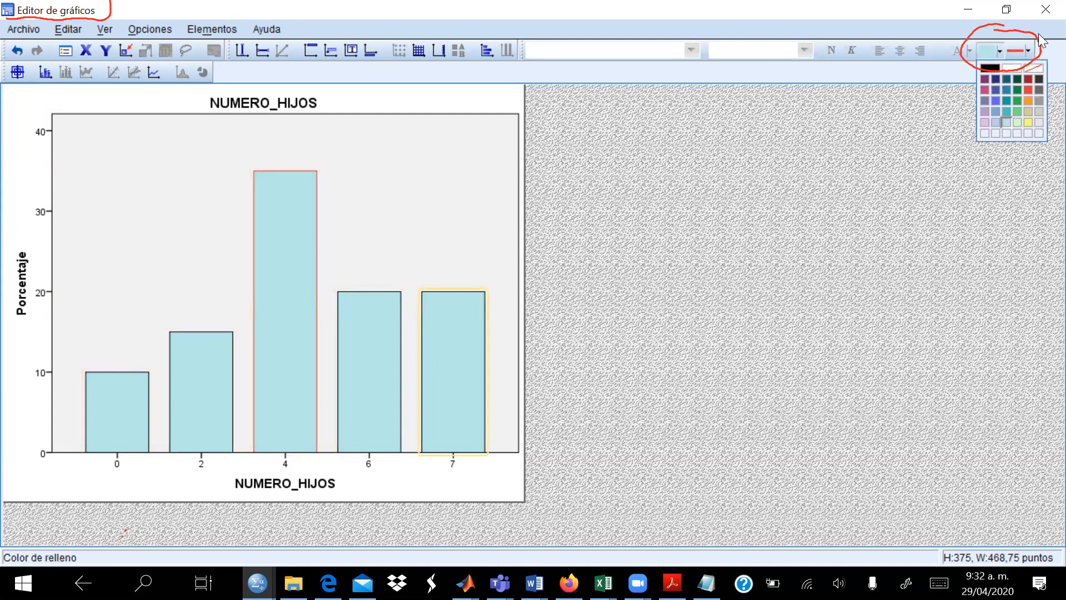
pyautogui.click(987, 121)
pyautogui.click(358, 233)
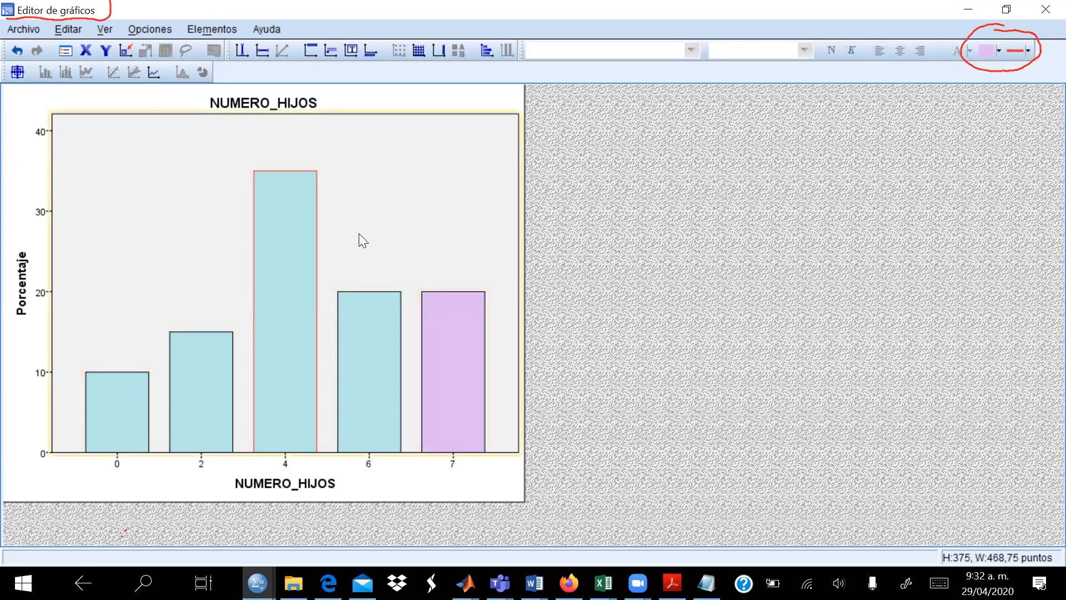
# Change the chart's title to "NUMERO DE HIJOS".
pyautogui.click(269, 113)
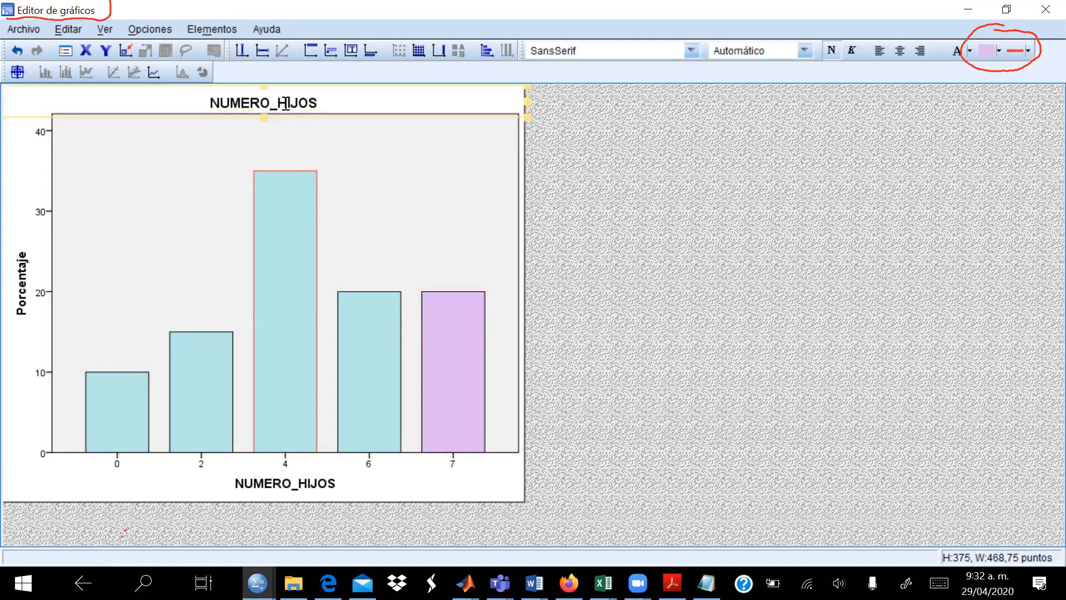
pyautogui.click(285, 103)
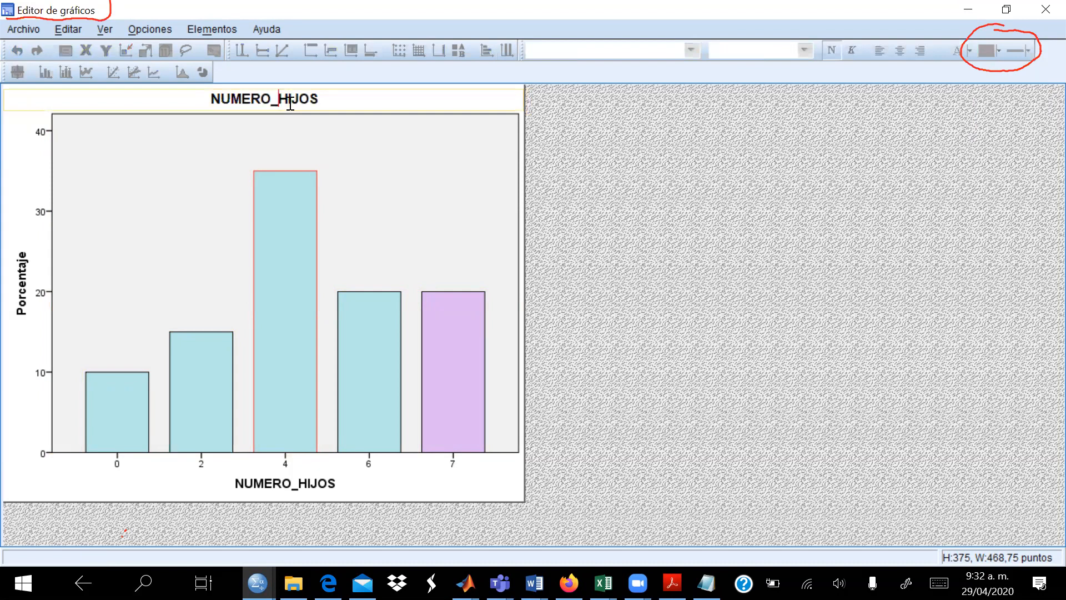
pyautogui.press('BackSpace')
pyautogui.write('DE')
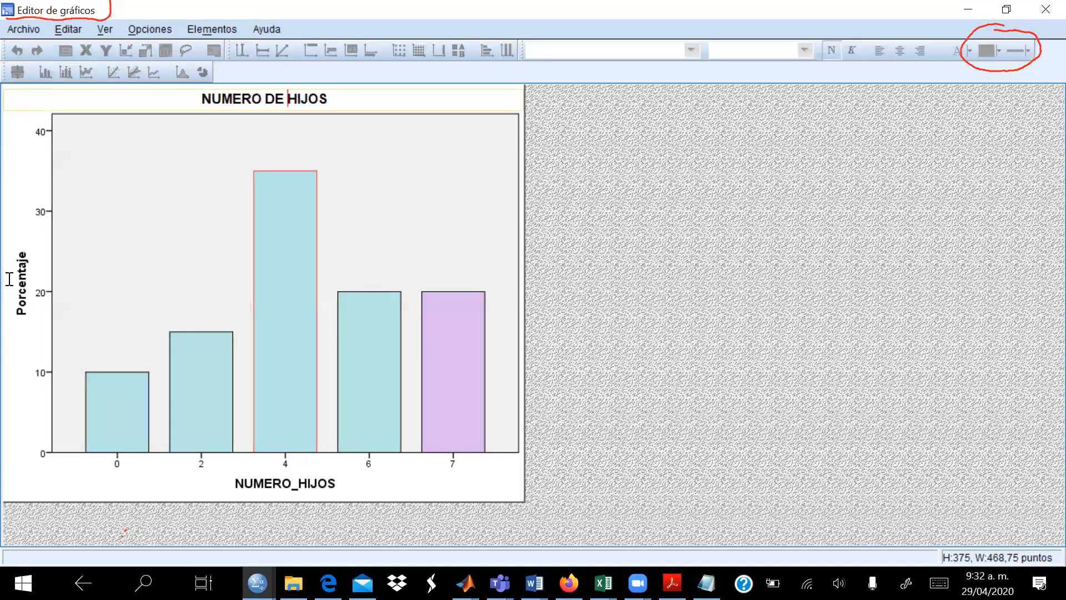
pyautogui.click(102, 469)
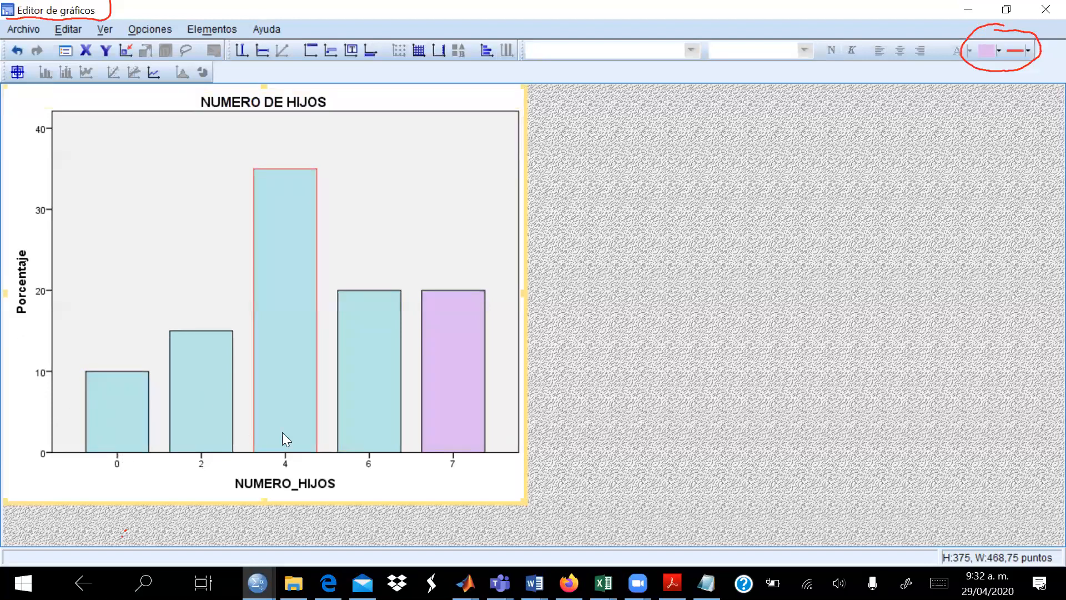
pyautogui.click(103, 155)
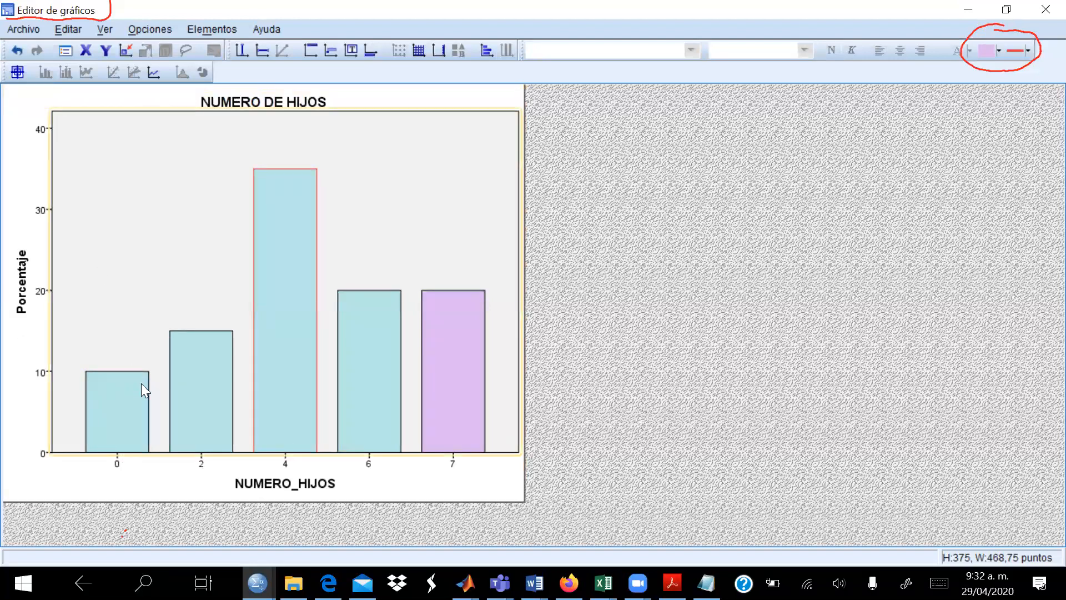
# Add percentage data labels to all the bars, keeping automatic label positioning, and close the properties.
pyautogui.click(224, 372)
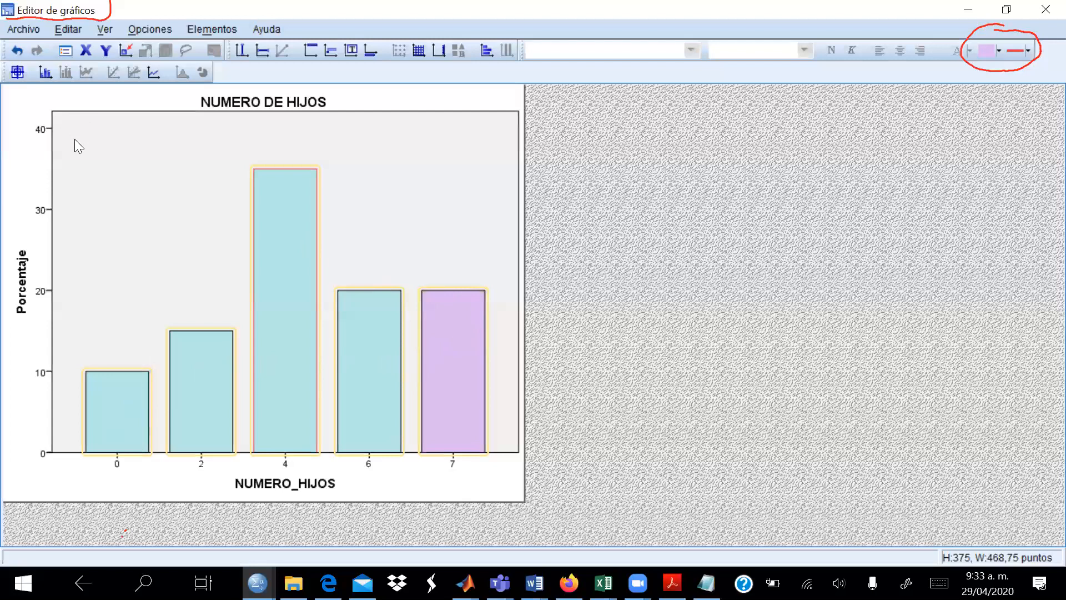
pyautogui.moveTo(56, 56)
pyautogui.mouseDown()
pyautogui.moveTo(56, 86)
pyautogui.moveTo(32, 69)
pyautogui.moveTo(53, 57)
pyautogui.mouseUp()
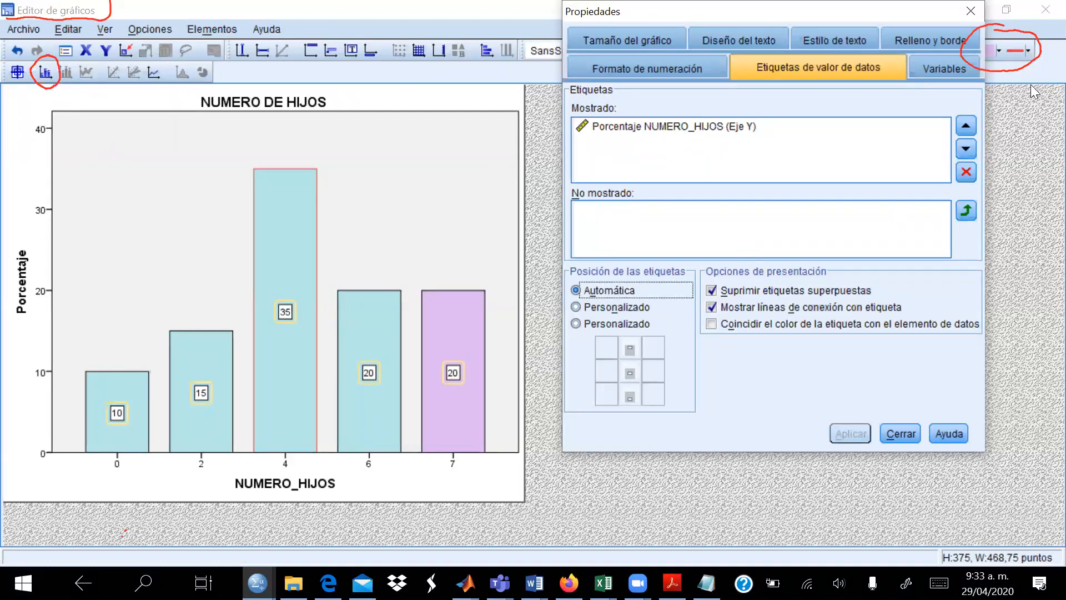
pyautogui.click(972, 11)
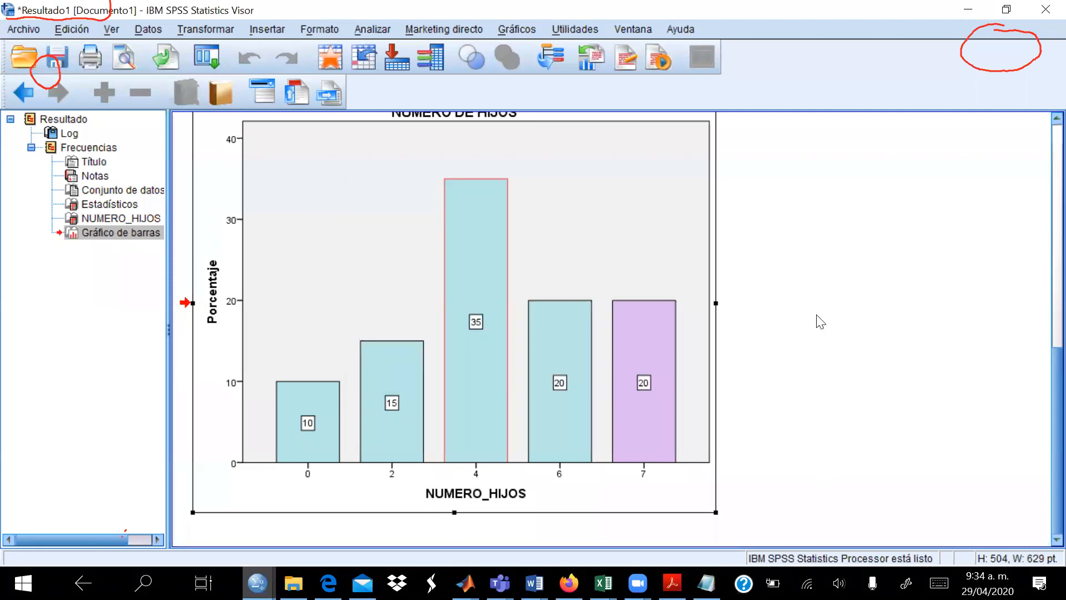
# Copy the edited bar chart and paste it into the Word document below the frequency table.
pyautogui.scroll(3, 820, 321)
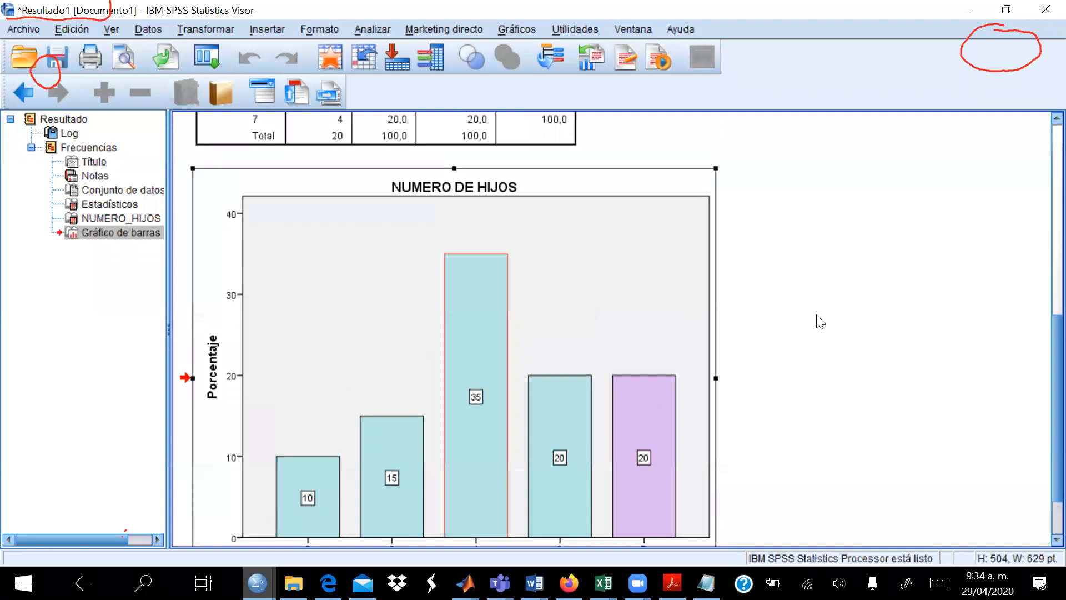
pyautogui.rightClick(314, 187)
pyautogui.click(334, 220)
pyautogui.moveTo(602, 582)
pyautogui.moveTo(534, 583)
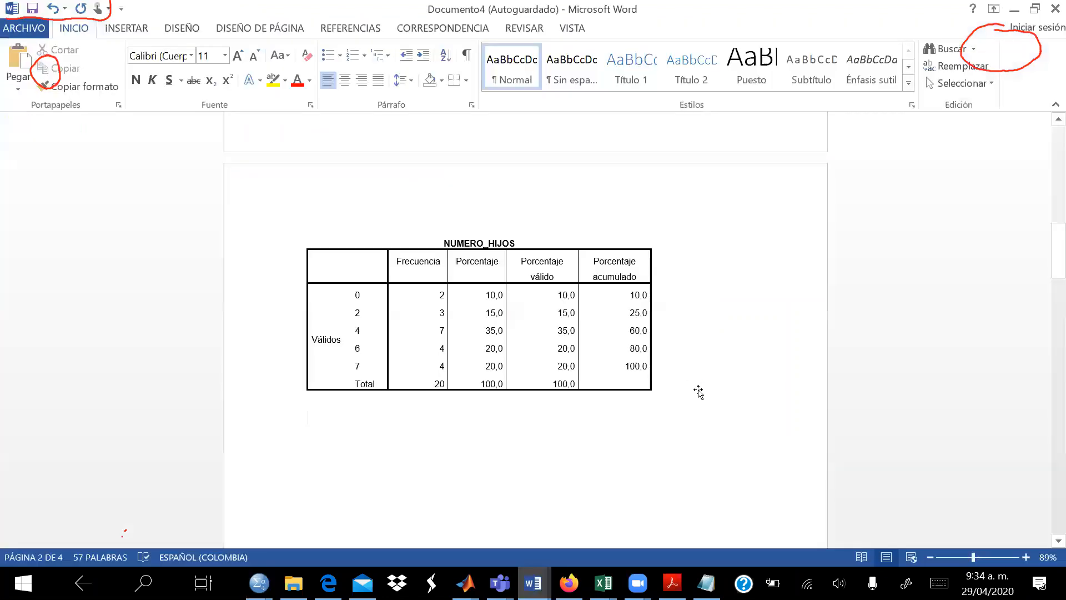
pyautogui.hotkey('ctrl', 'v')
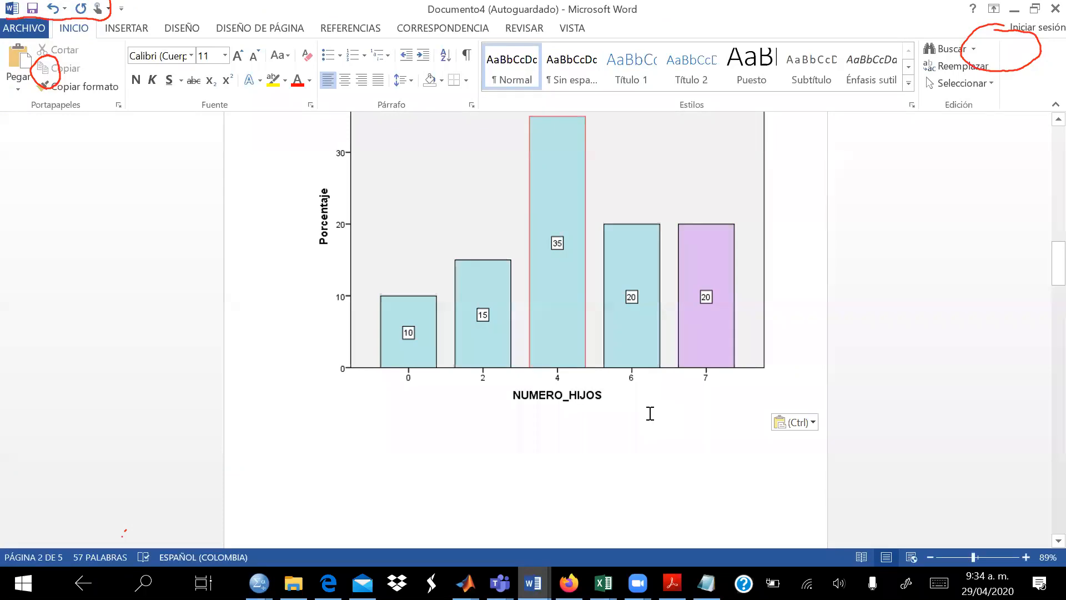
# Look over the pasted statistics table, frequency table and bar chart in the Word document.
pyautogui.scroll(8, 646, 414)
pyautogui.scroll(8, 645, 444)
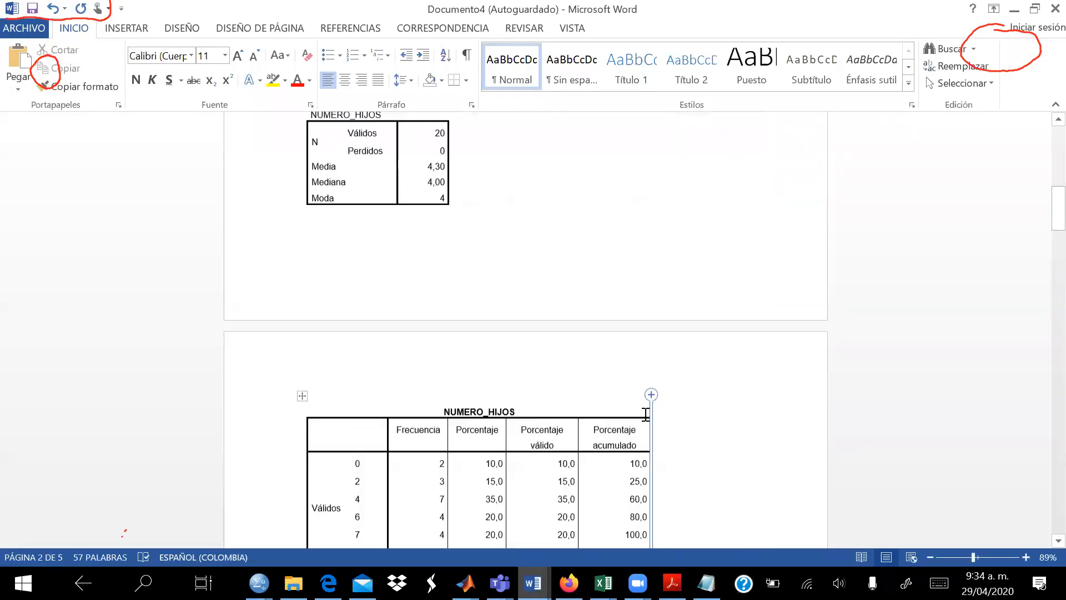
pyautogui.scroll(-8, 639, 417)
pyautogui.scroll(-10, 639, 424)
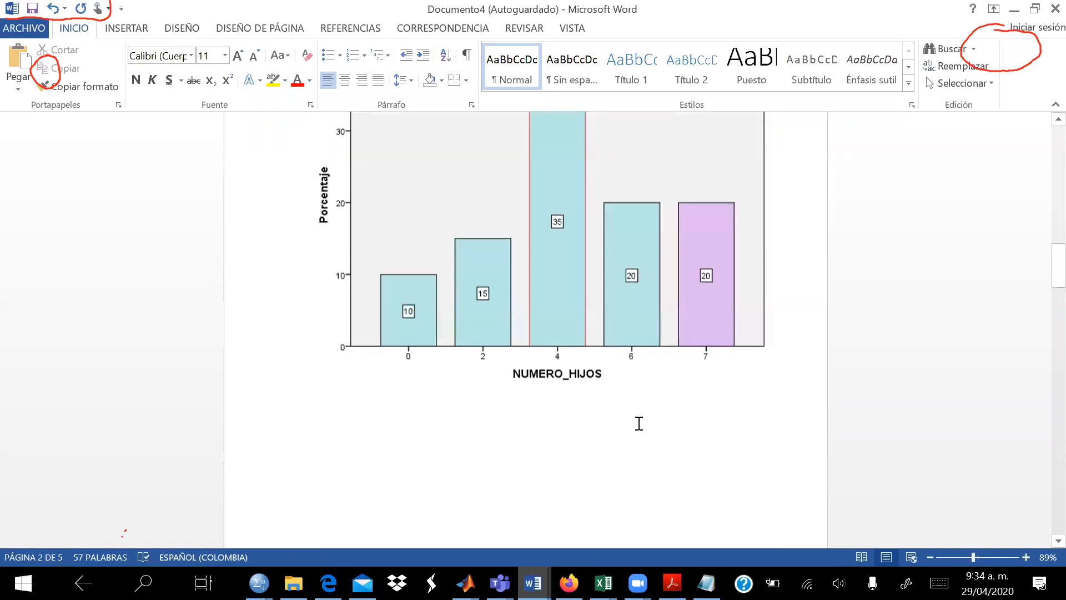
pyautogui.scroll(3, 638, 422)
pyautogui.scroll(8, 638, 418)
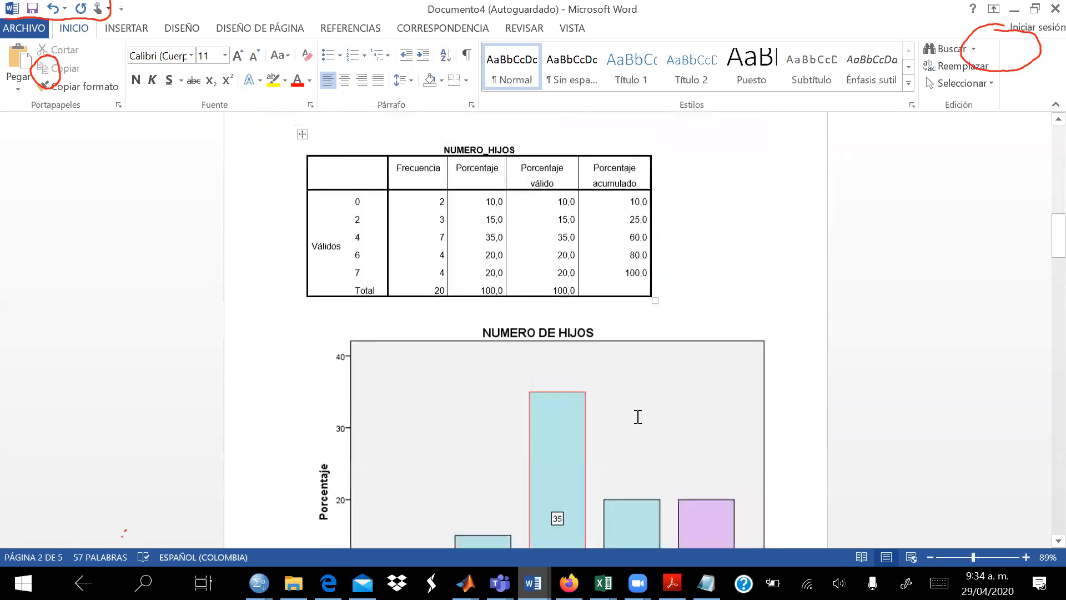
pyautogui.scroll(-3, 638, 415)
pyautogui.scroll(-6, 561, 333)
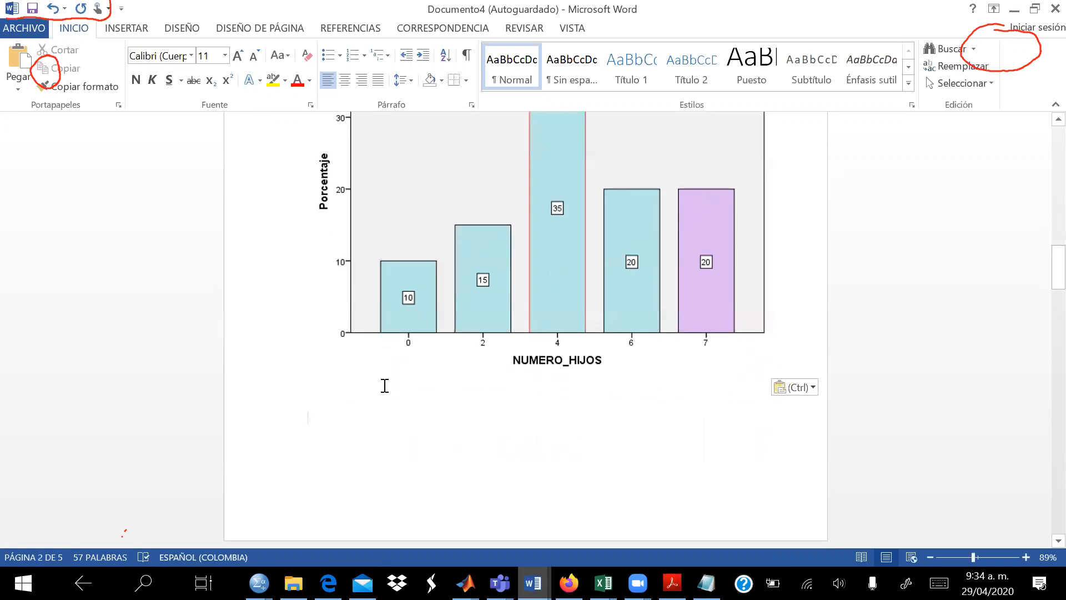
pyautogui.scroll(-1, 386, 404)
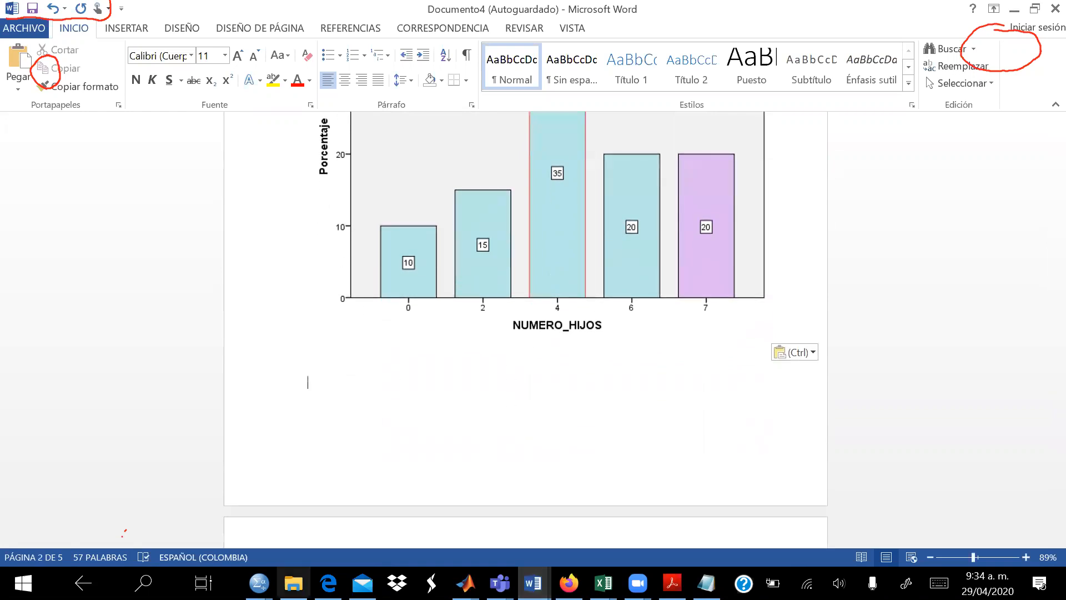
# Switch back to the SPSS results window and review the chart, frequency table and statistics table.
pyautogui.moveTo(293, 582)
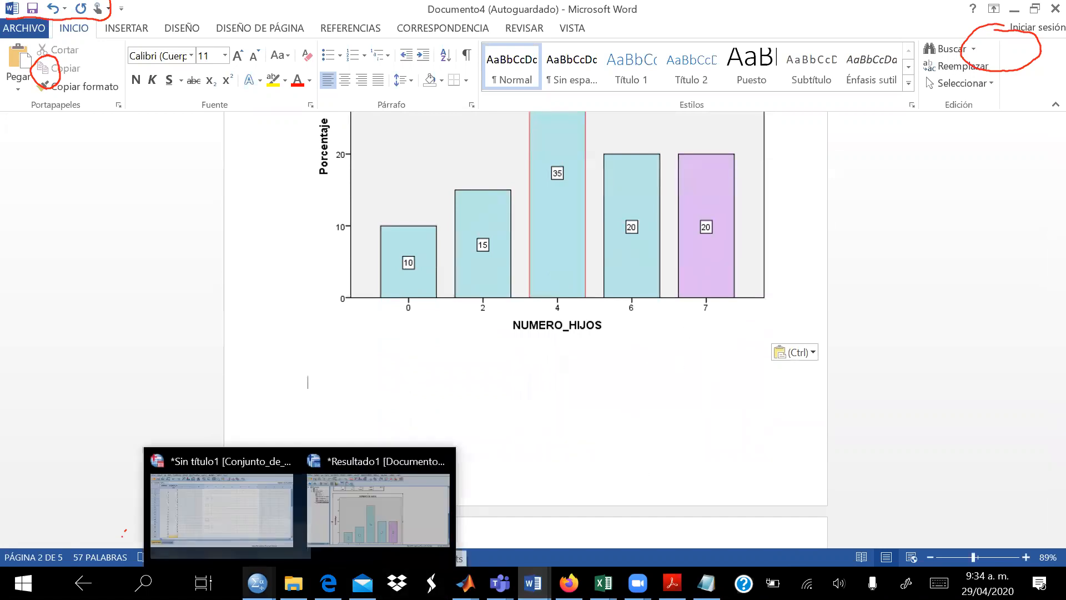
pyautogui.click(257, 582)
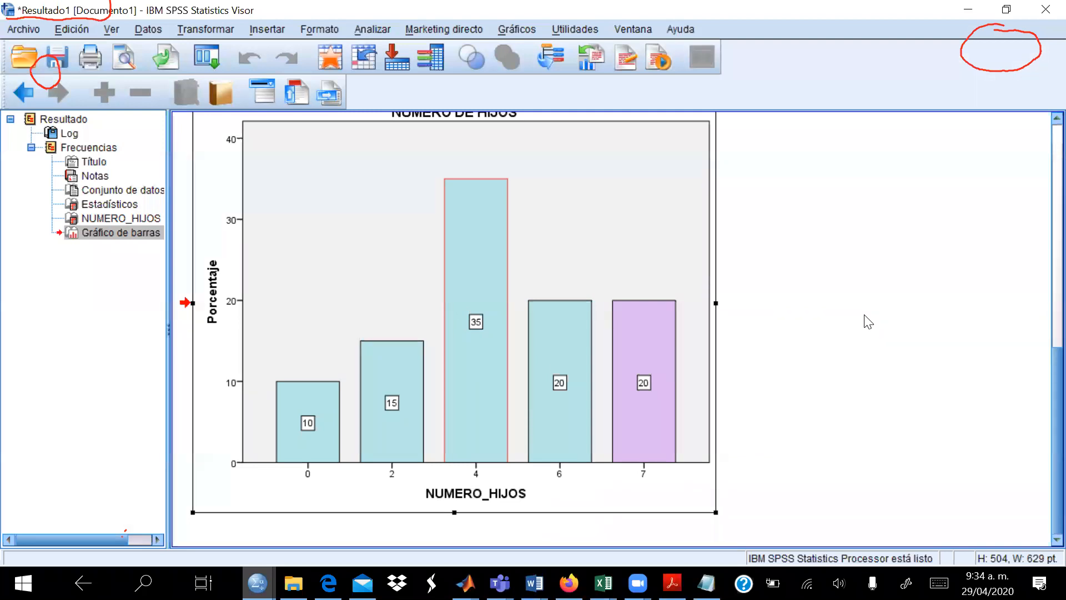
pyautogui.hotkey('ctrl', 'z')
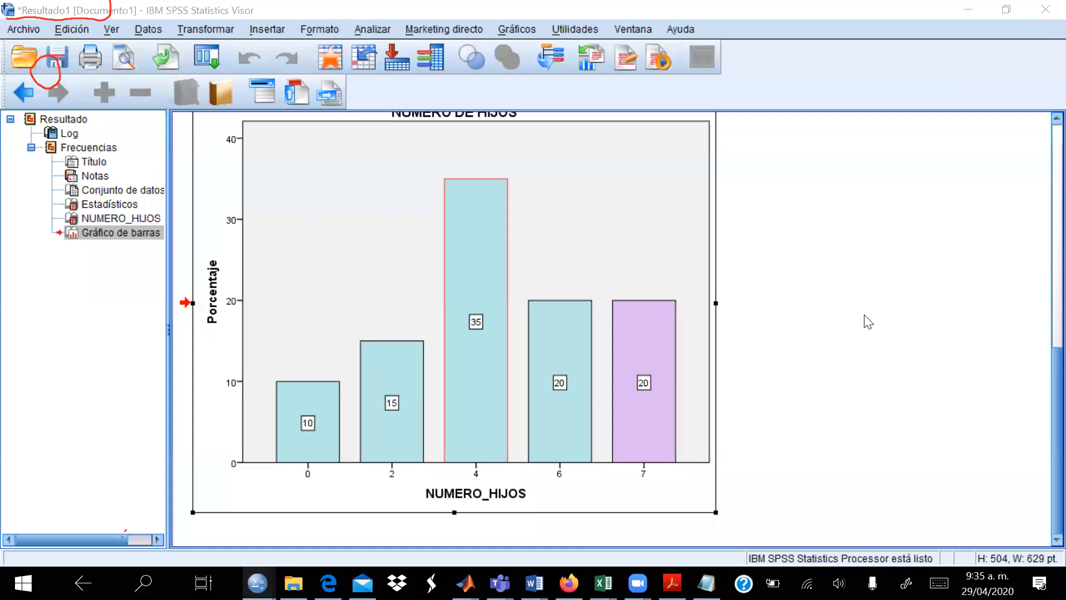
pyautogui.hotkey('ctrl', 'z')
pyautogui.hotkey('ctrl', 'z')
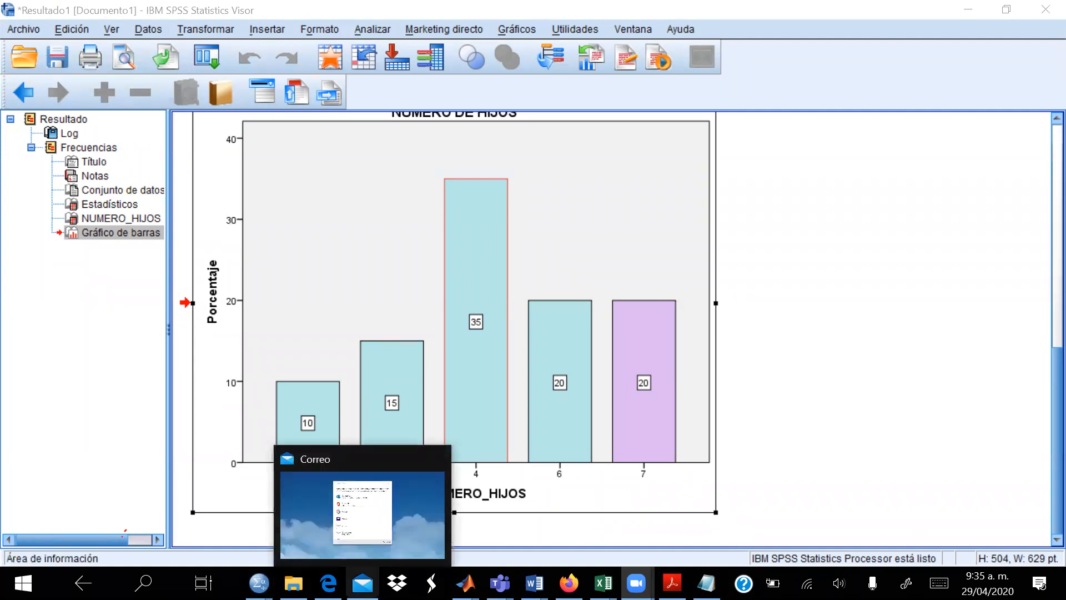
pyautogui.moveTo(635, 584)
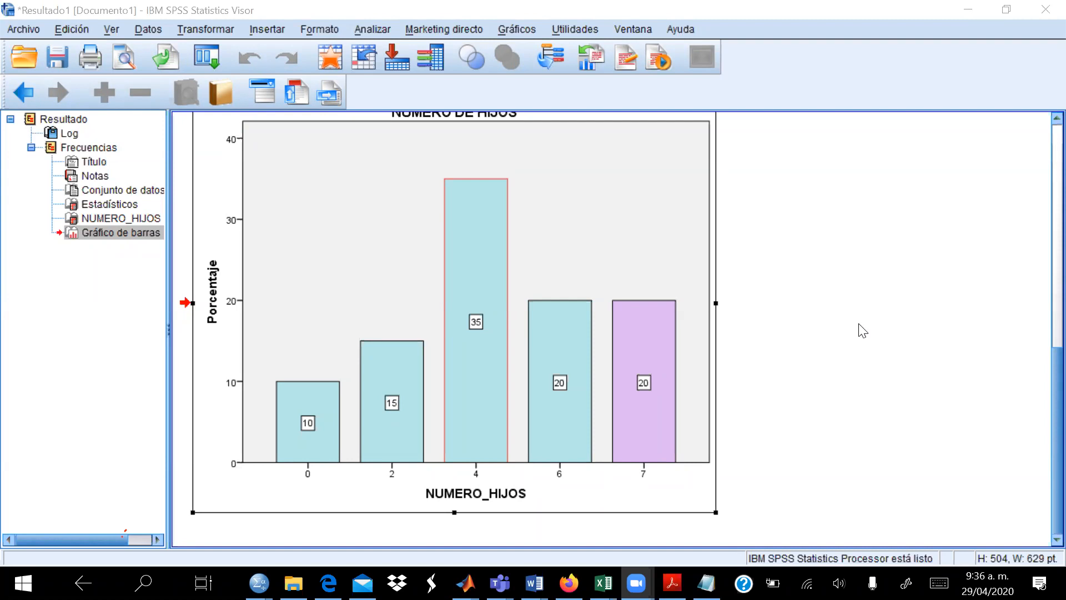
pyautogui.scroll(5, 674, 334)
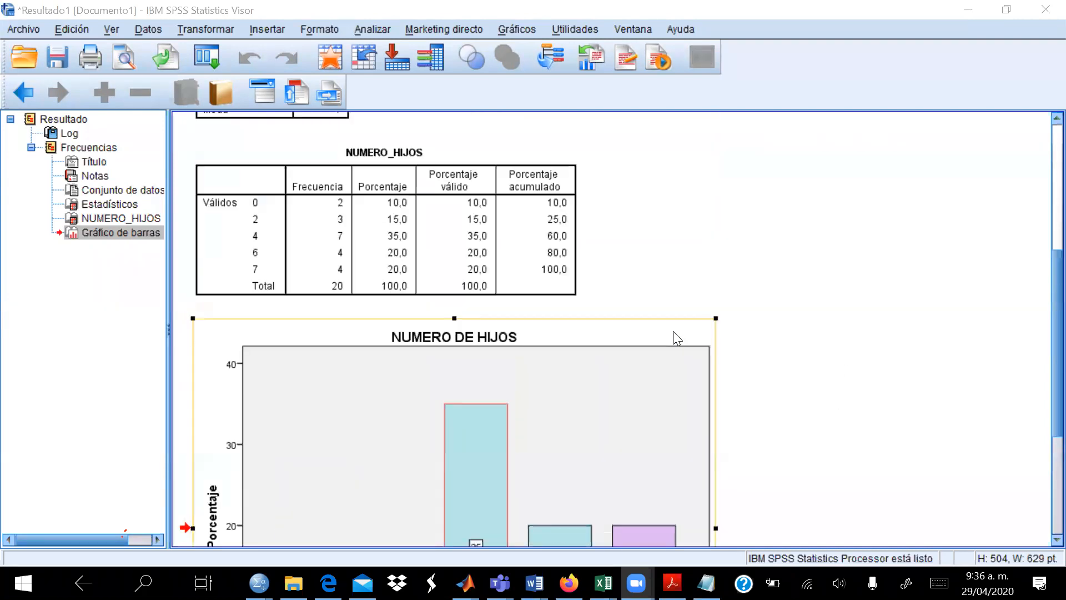
pyautogui.scroll(6, 674, 332)
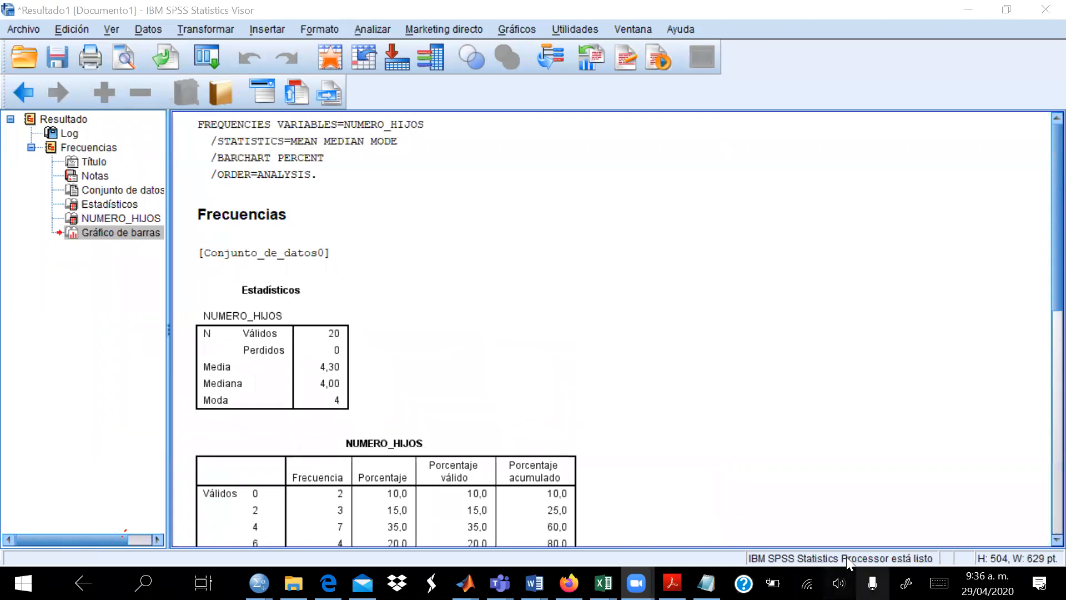
# Look at the save-as options for the results document and cancel.
pyautogui.click(27, 31)
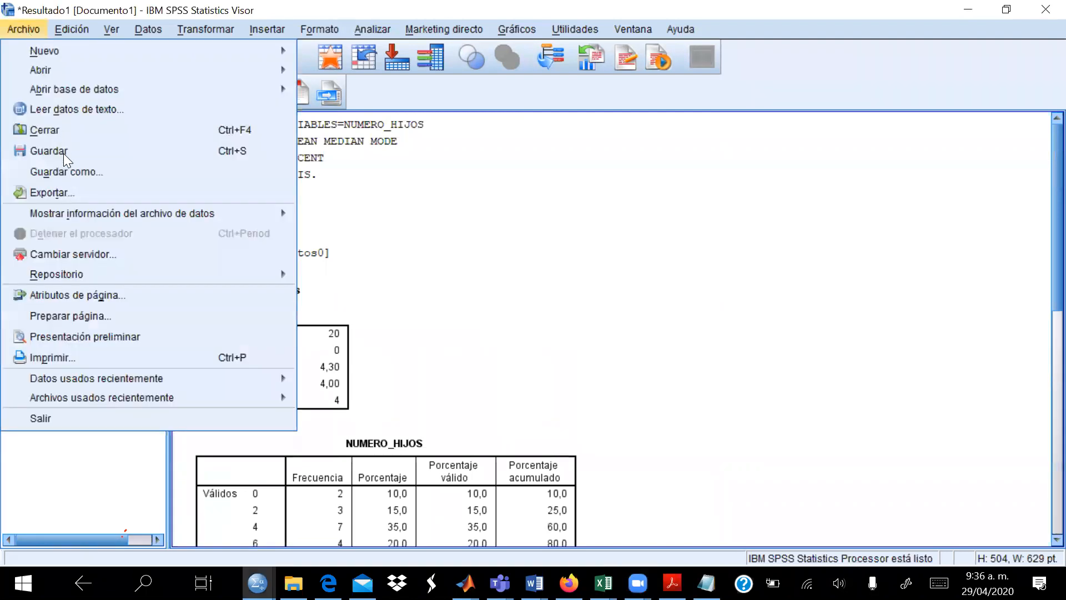
pyautogui.click(117, 173)
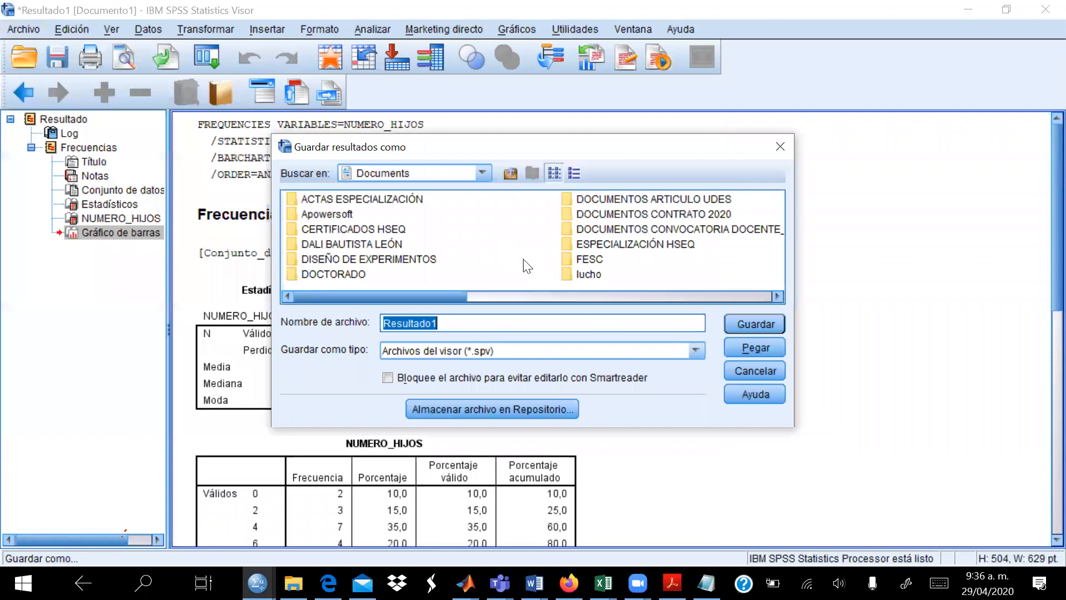
pyautogui.click(746, 372)
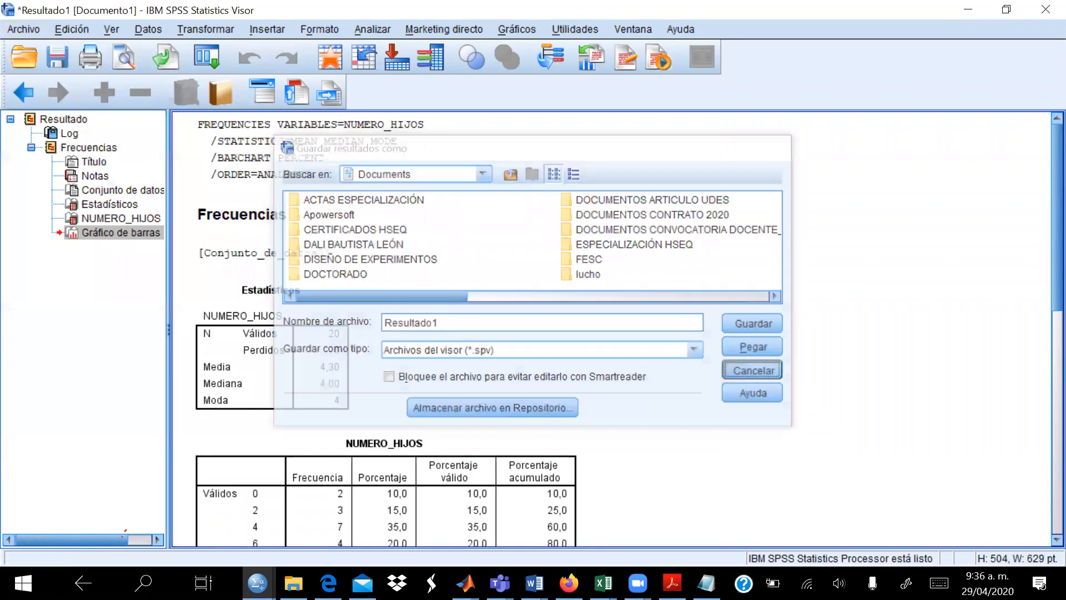
# Switch to the data editor with the families' dataset and bring up its save-as options.
pyautogui.moveTo(328, 583)
pyautogui.moveTo(257, 583)
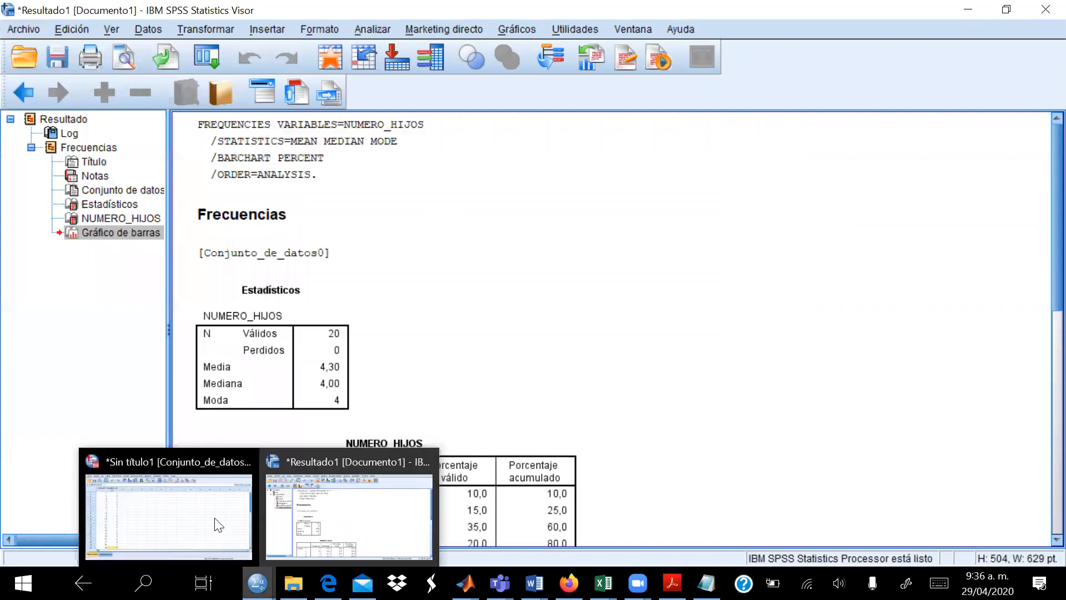
pyautogui.click(182, 482)
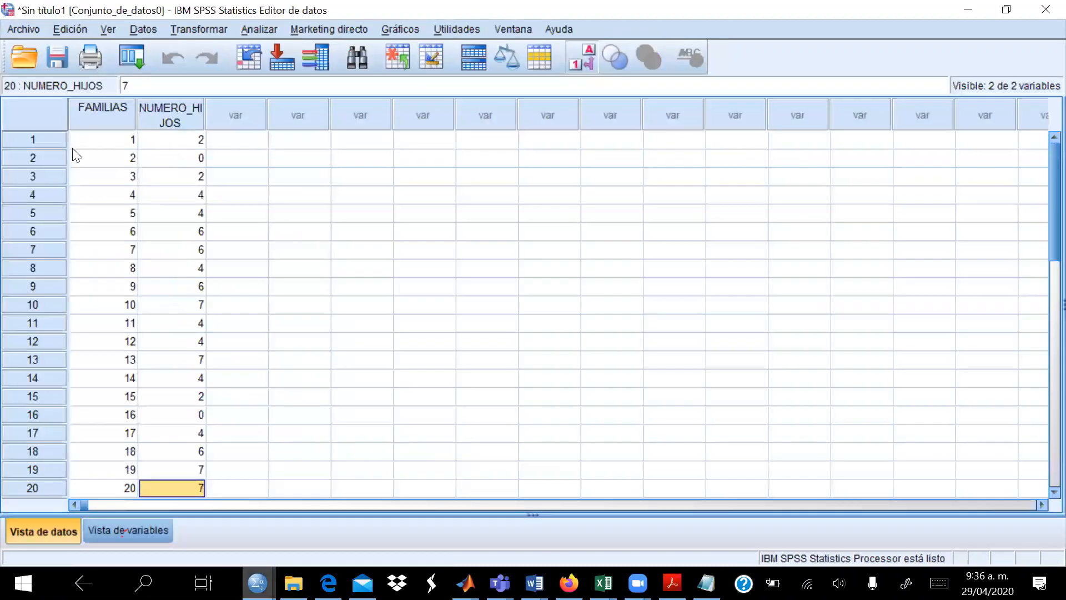
pyautogui.click(33, 32)
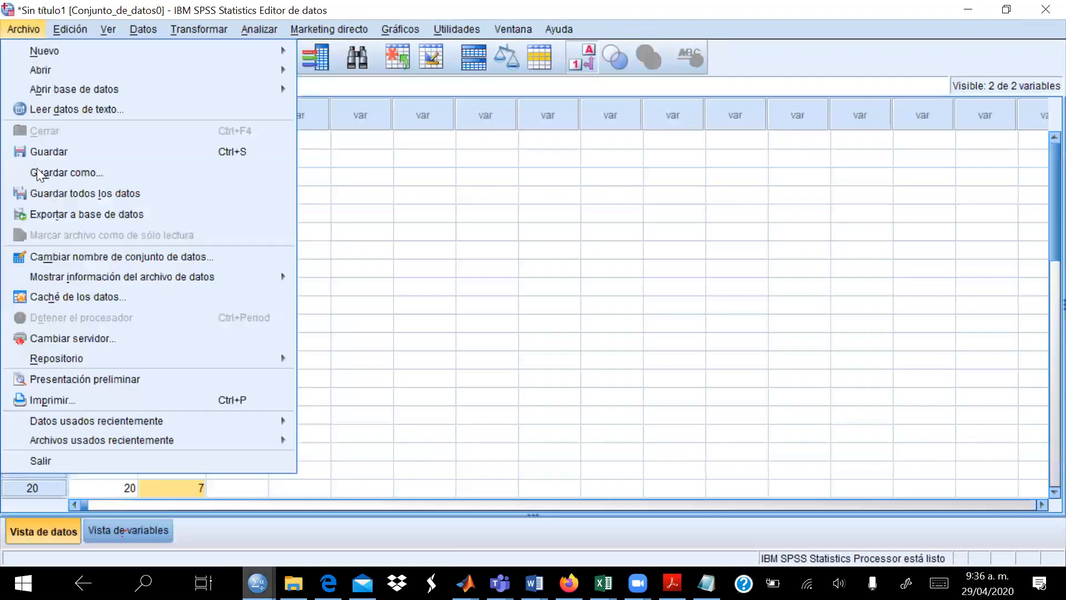
pyautogui.click(106, 172)
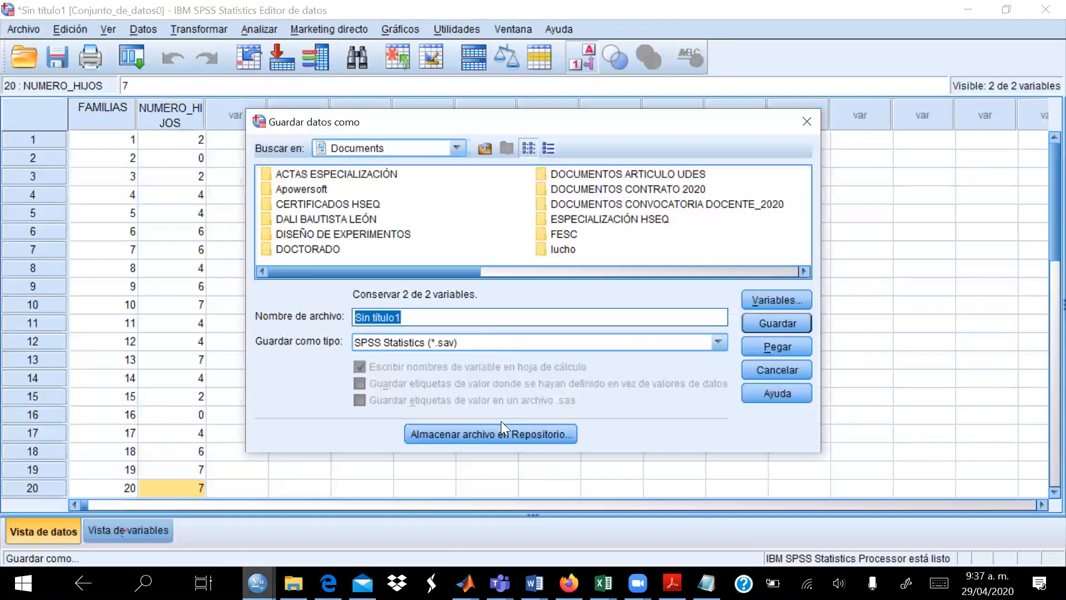
# Examine the file formats available for saving the dataset, from SPSS Statistics to Excel, dBASE and SAS, and cancel without saving.
pyautogui.click(719, 342)
pyautogui.scroll(-3, 486, 448)
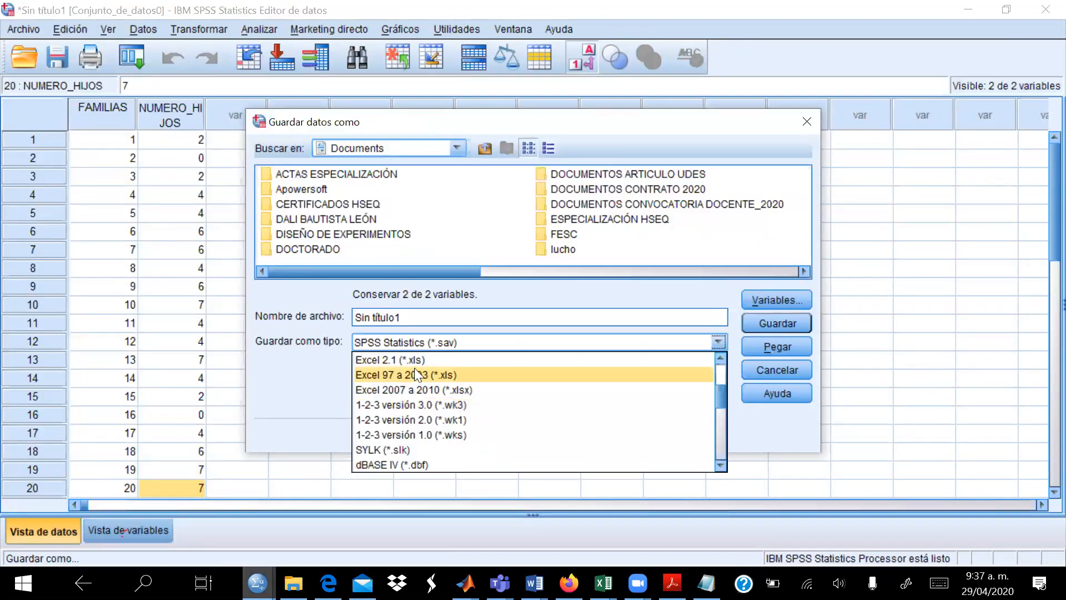
pyautogui.scroll(-2, 416, 386)
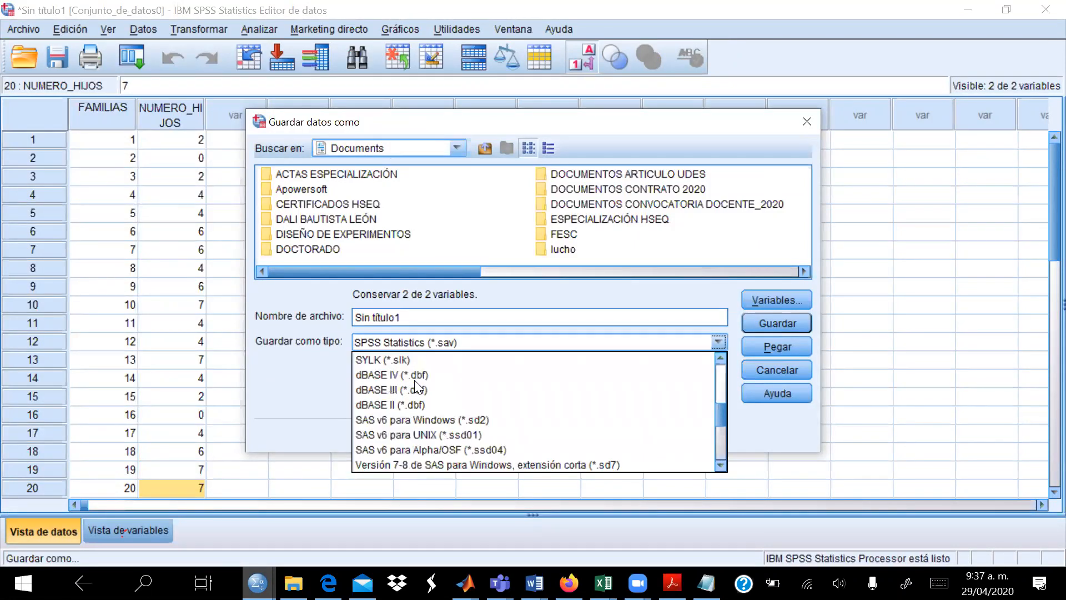
pyautogui.scroll(2, 417, 386)
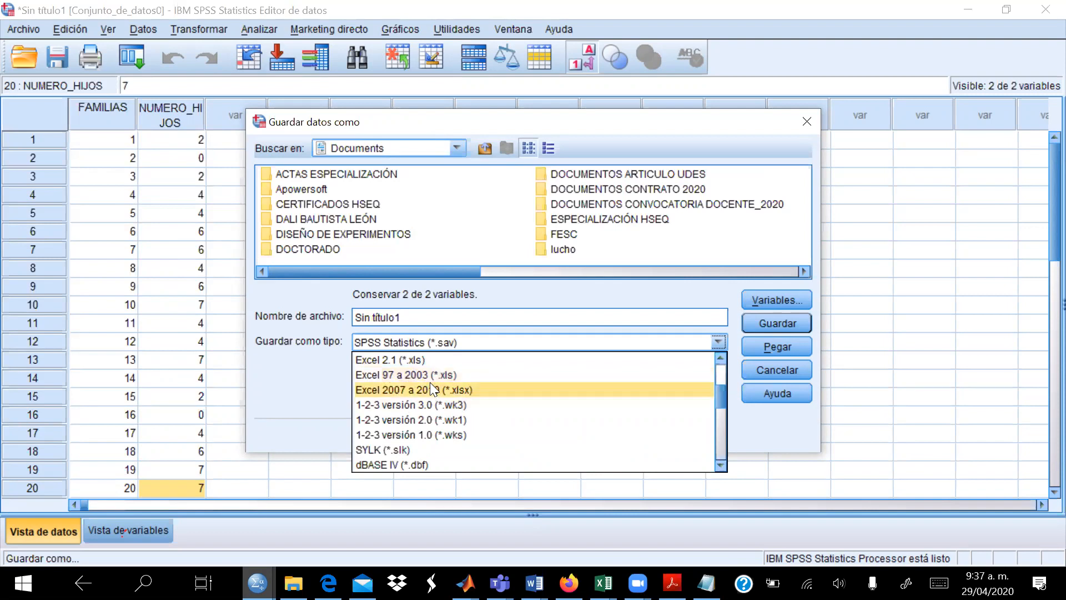
pyautogui.scroll(-3, 429, 382)
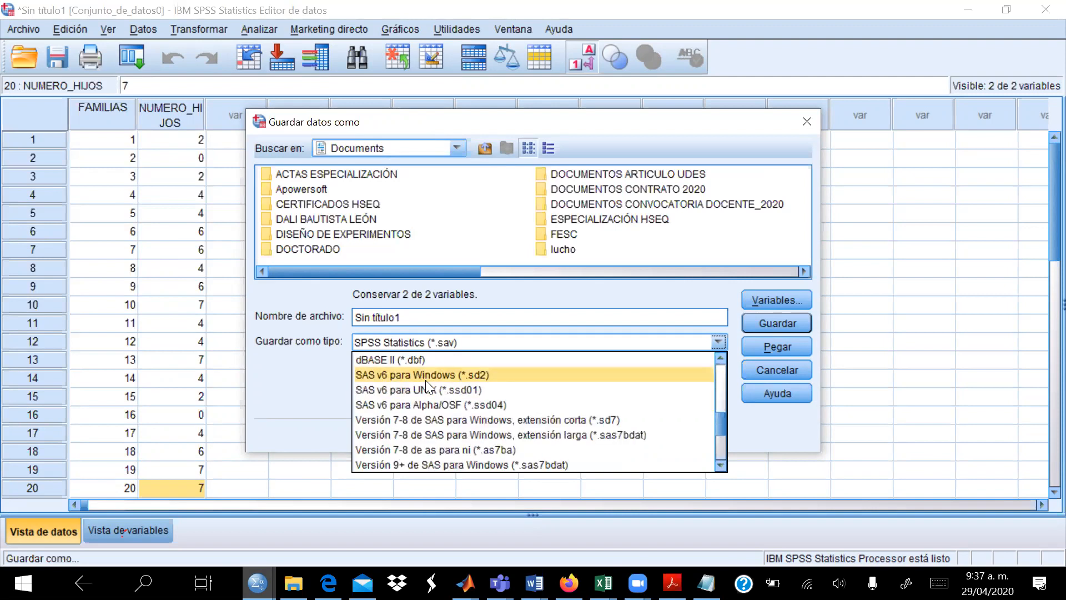
pyautogui.scroll(6, 429, 386)
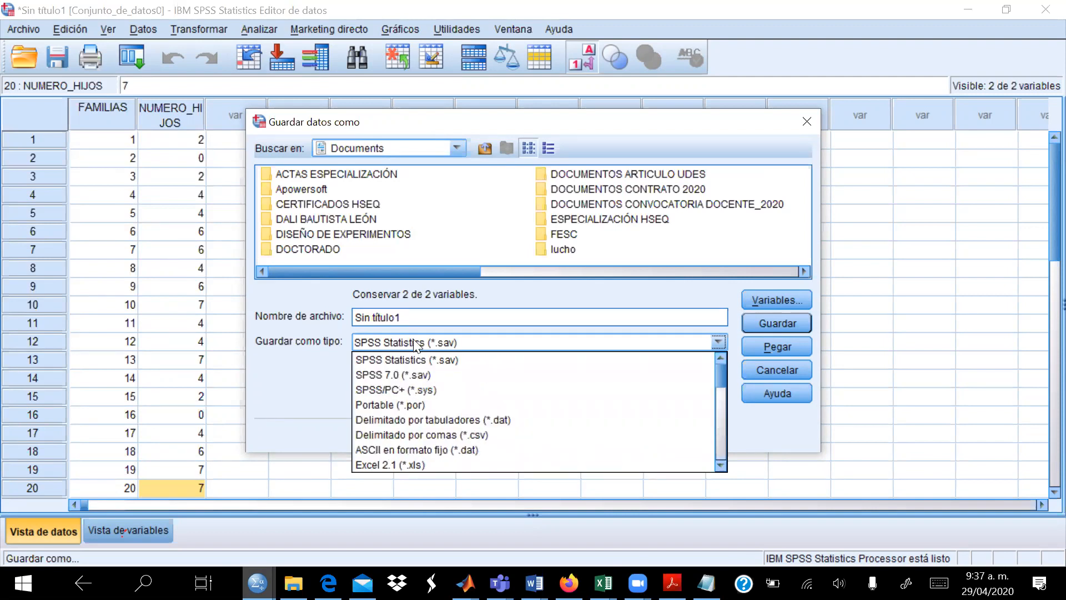
pyautogui.click(301, 389)
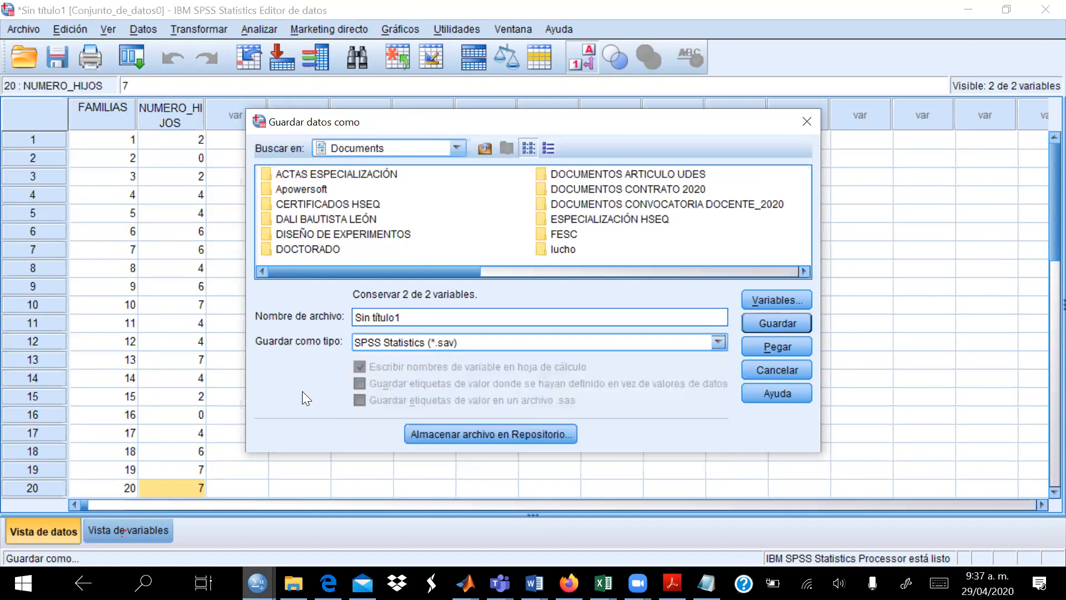
pyautogui.click(793, 373)
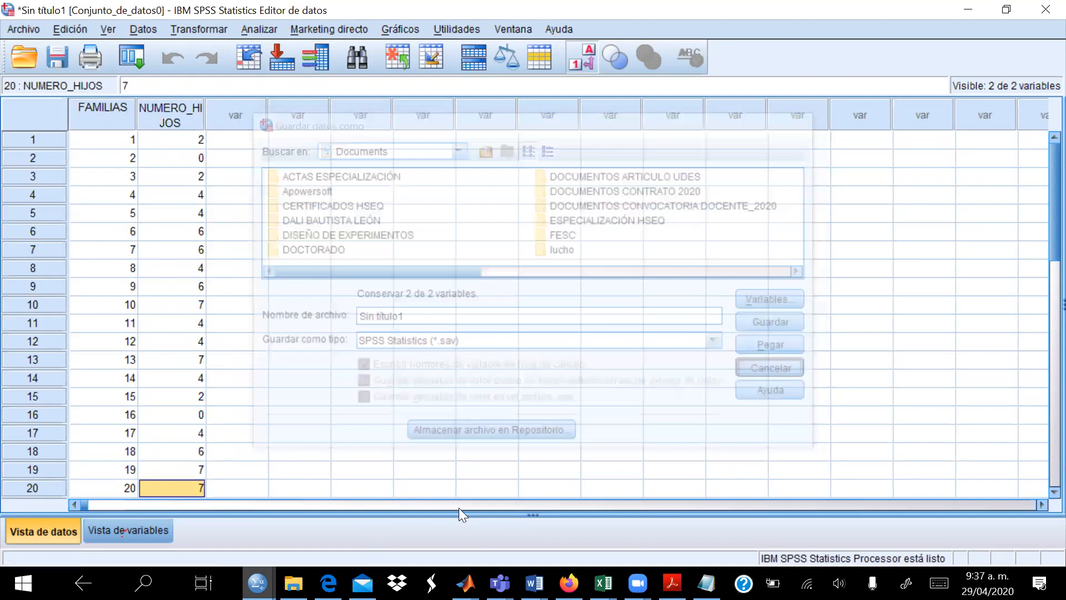
# Return to the results window, check the file type offered for saving the results, and cancel.
pyautogui.moveTo(603, 583)
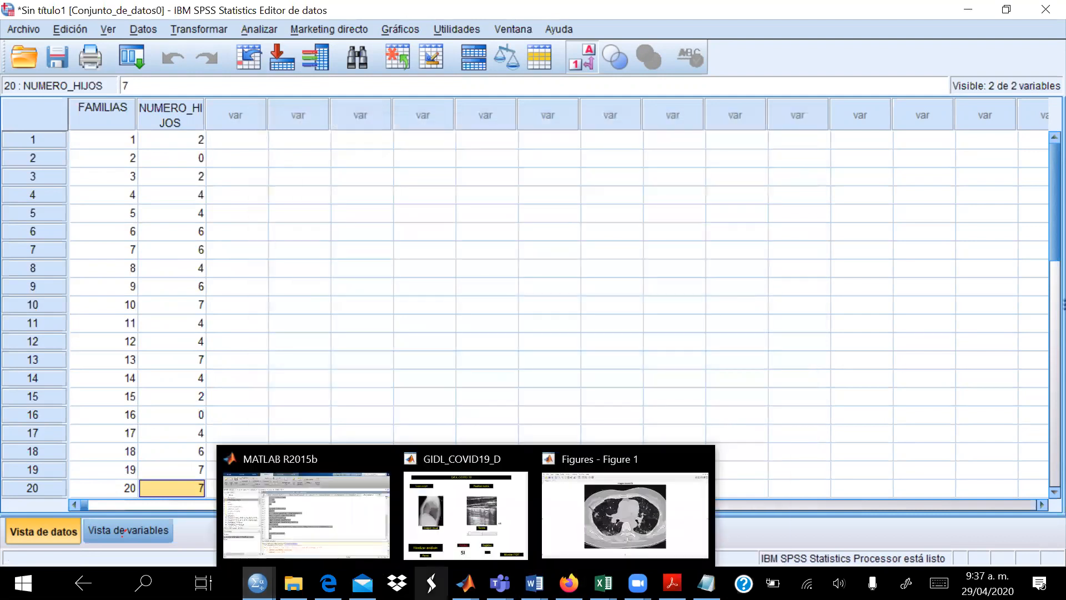
pyautogui.moveTo(258, 584)
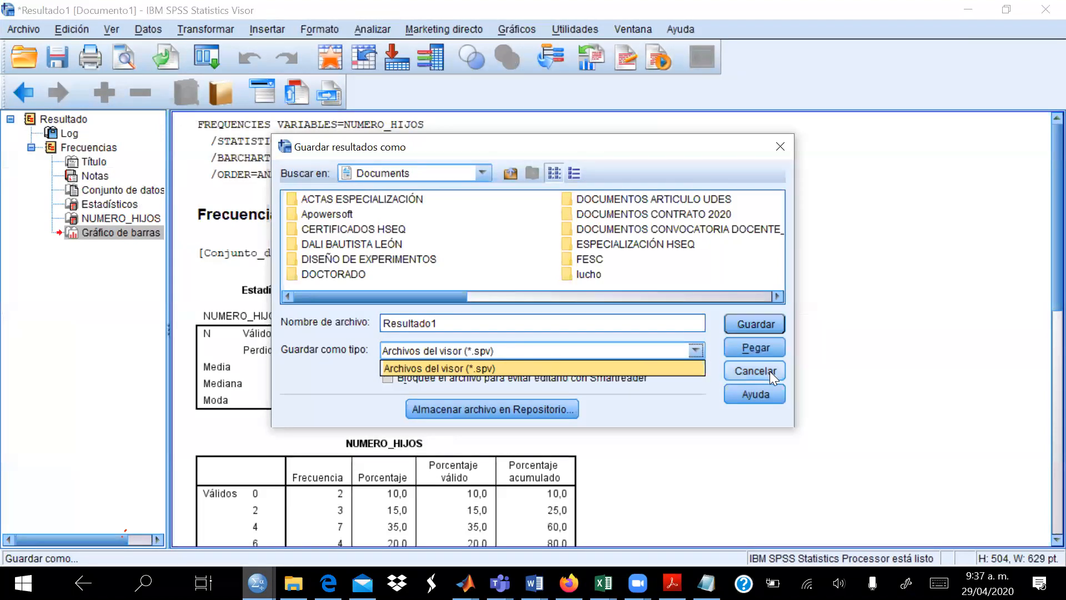
pyautogui.click(651, 244)
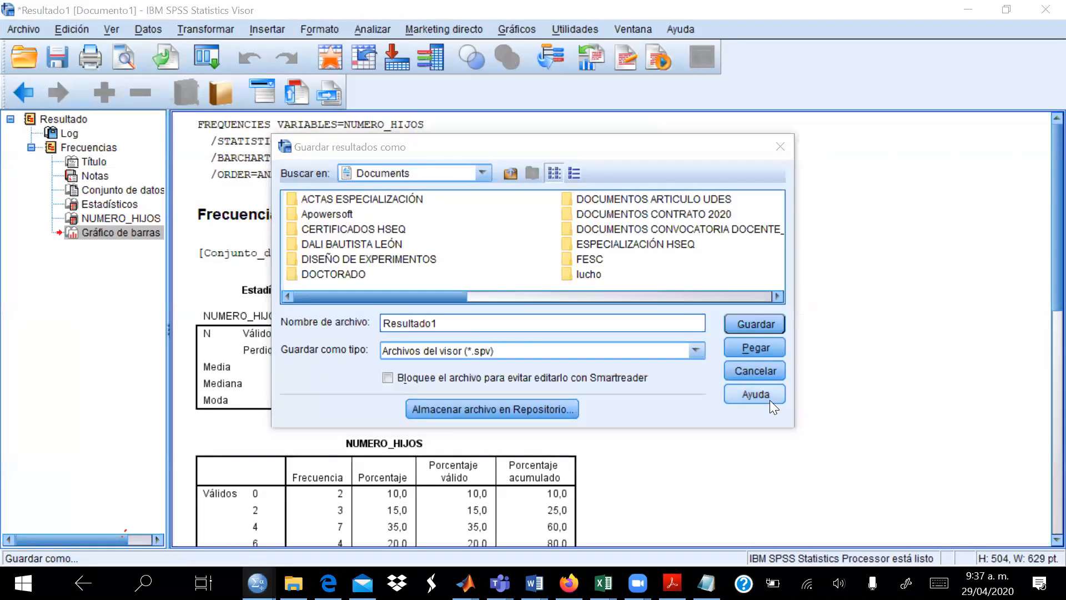
pyautogui.click(765, 370)
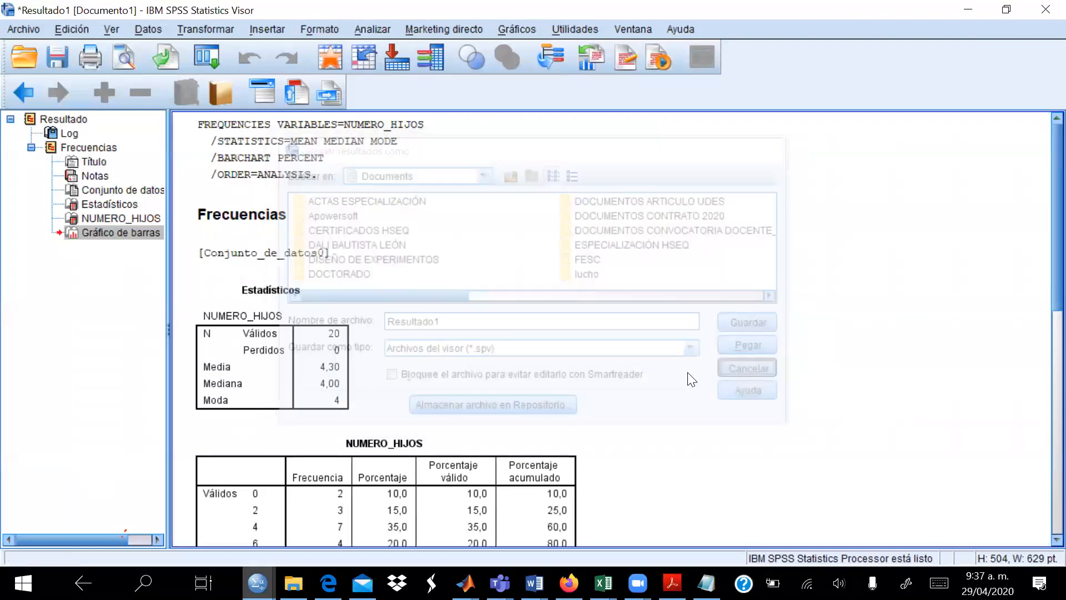
# Look over the bar chart in the results and switch to the data editor.
pyautogui.scroll(-5, 691, 373)
pyautogui.scroll(-3, 685, 376)
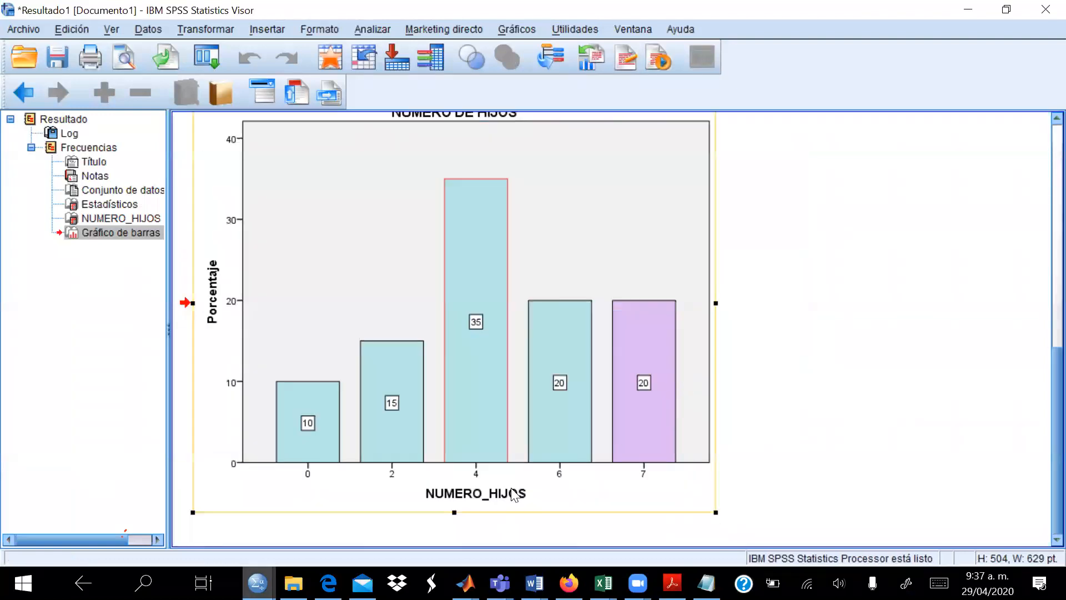
pyautogui.moveTo(293, 583)
pyautogui.moveTo(258, 584)
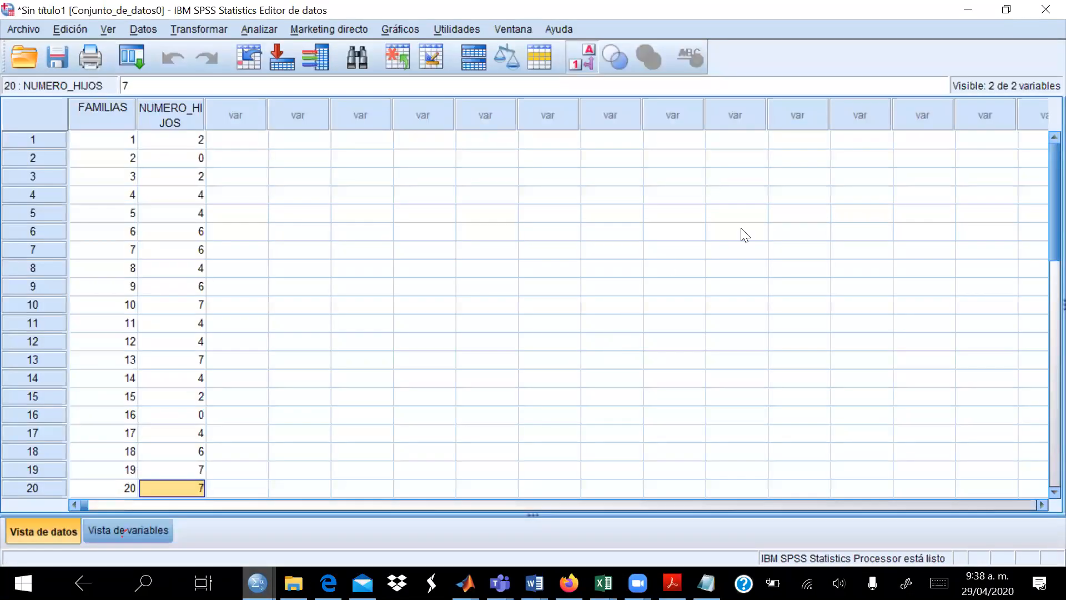
# Switch back to the results window and review the statistics table, frequency table and bar chart.
pyautogui.moveTo(637, 582)
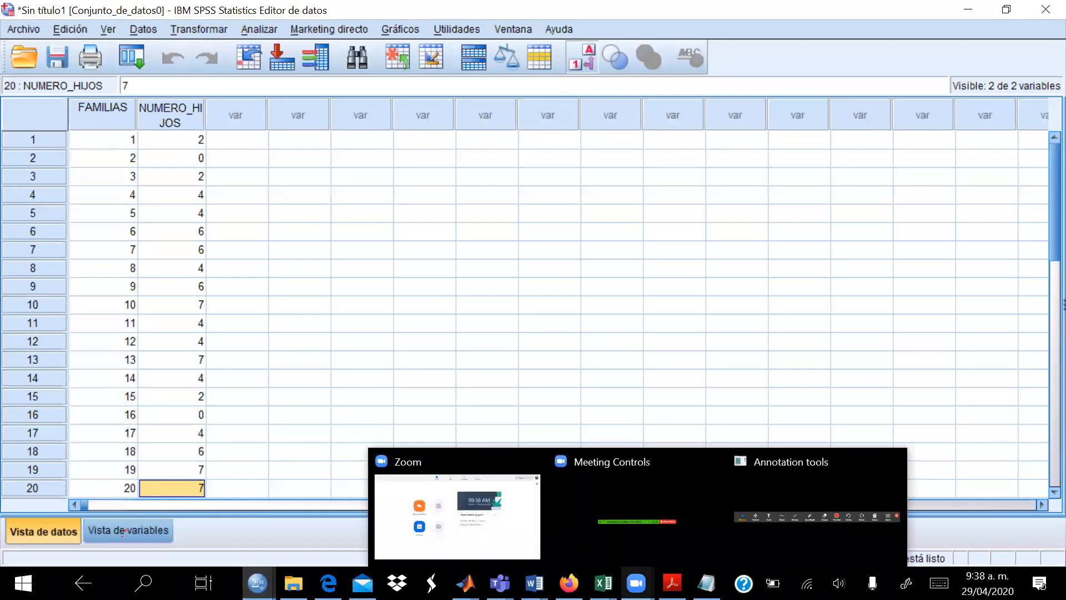
pyautogui.moveTo(257, 583)
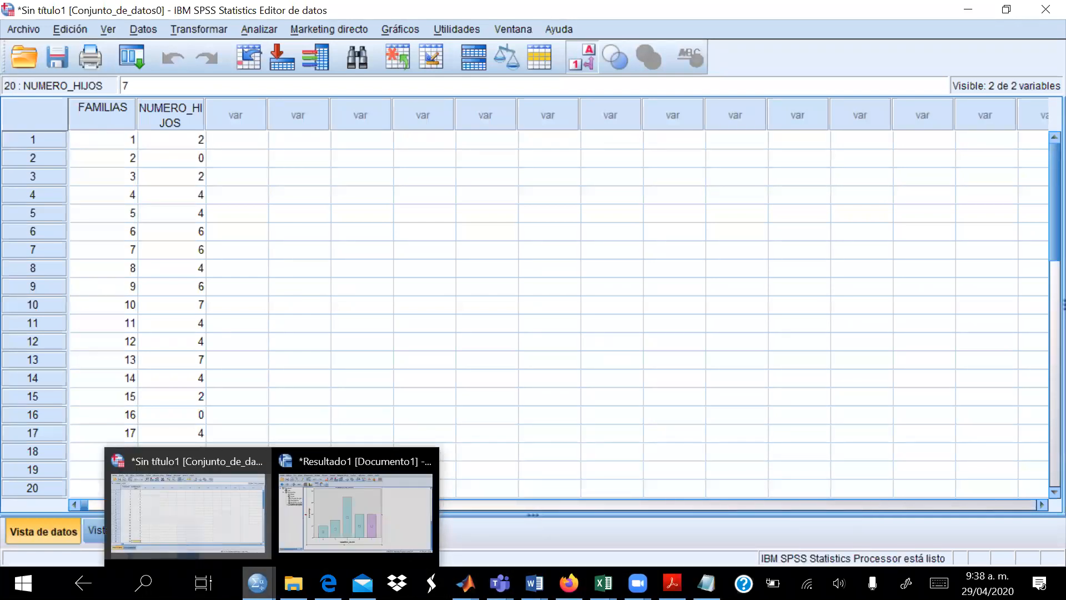
pyautogui.moveTo(294, 525)
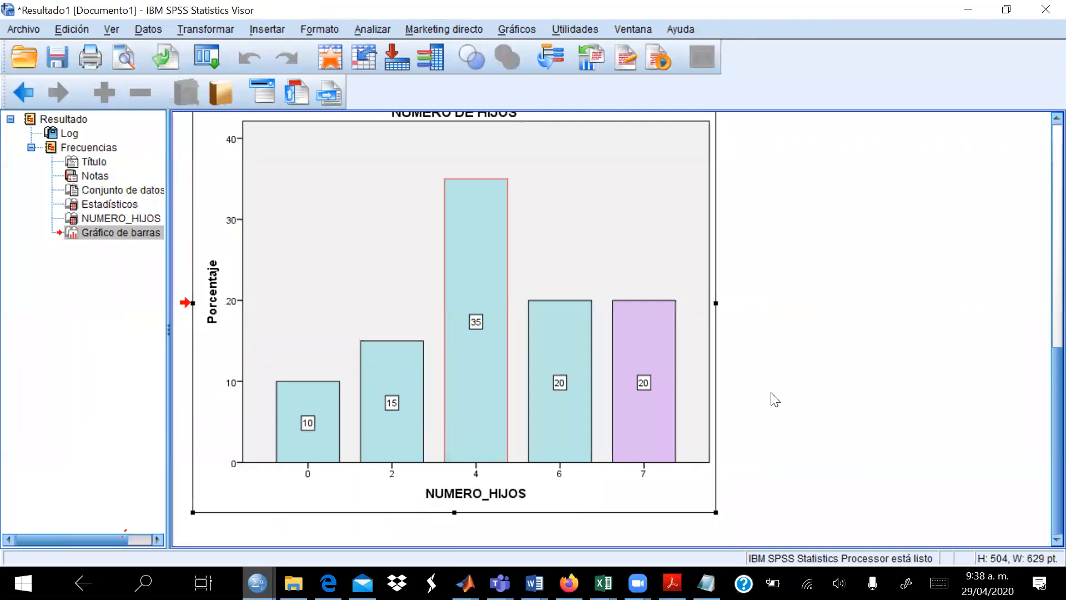
pyautogui.scroll(4, 776, 400)
pyautogui.scroll(3, 775, 399)
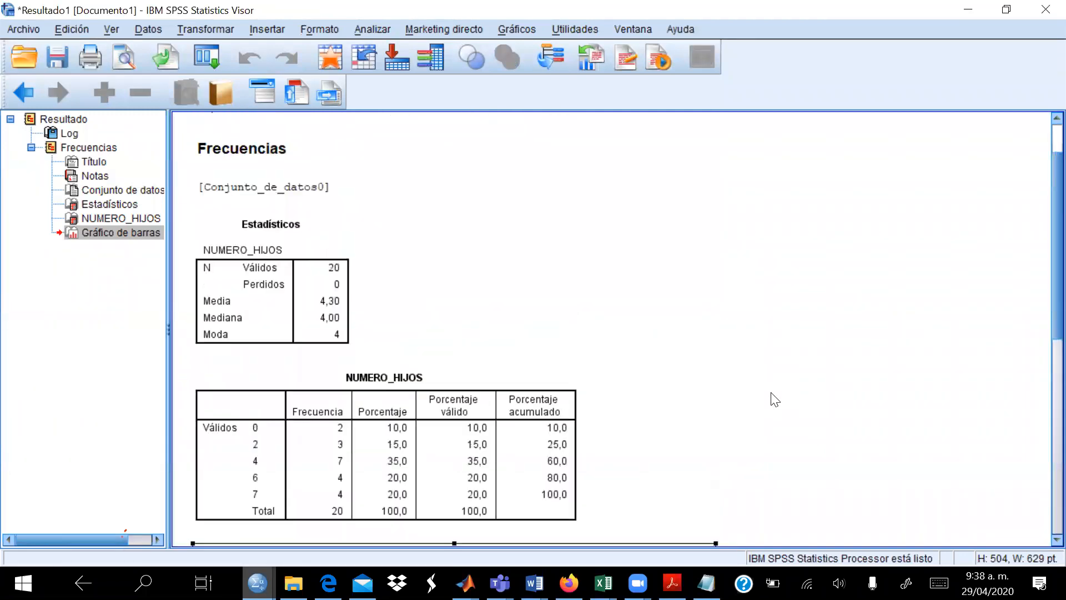
pyautogui.scroll(-2, 775, 400)
pyautogui.scroll(-4, 774, 399)
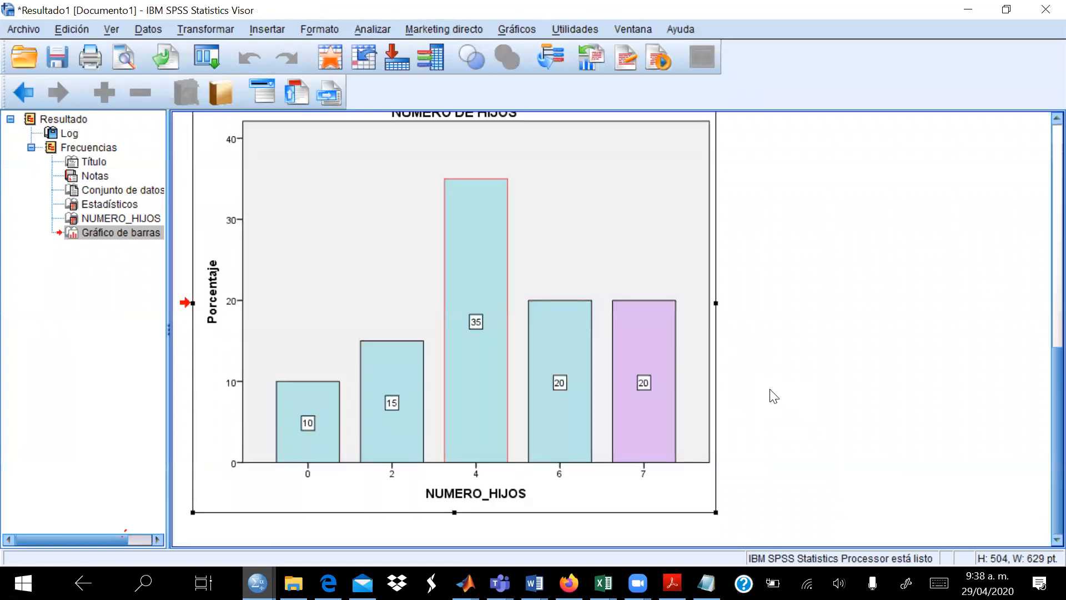
pyautogui.scroll(3, 770, 396)
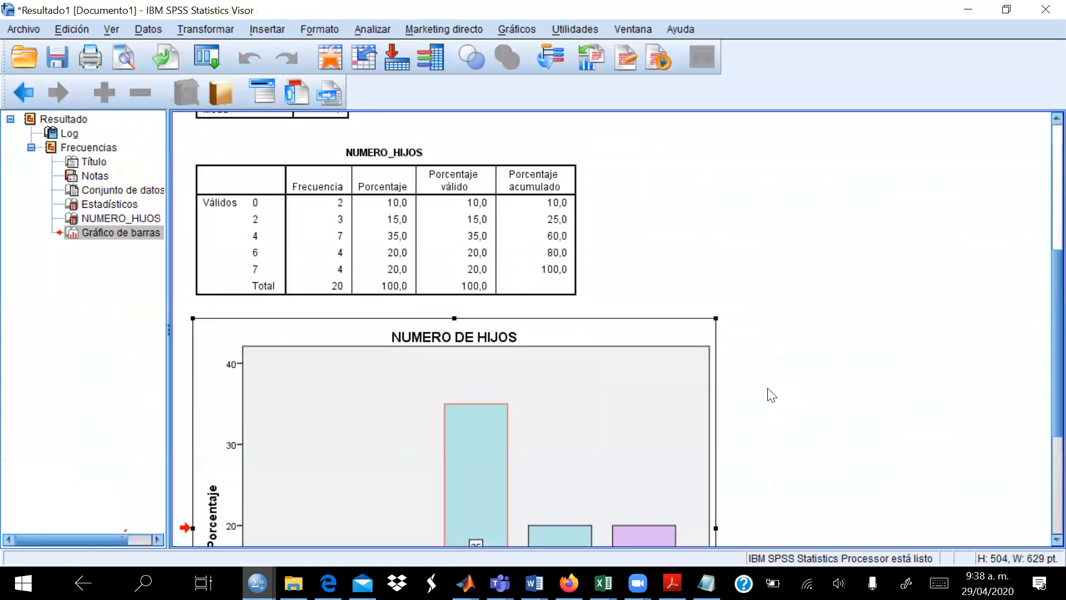
pyautogui.scroll(4, 771, 394)
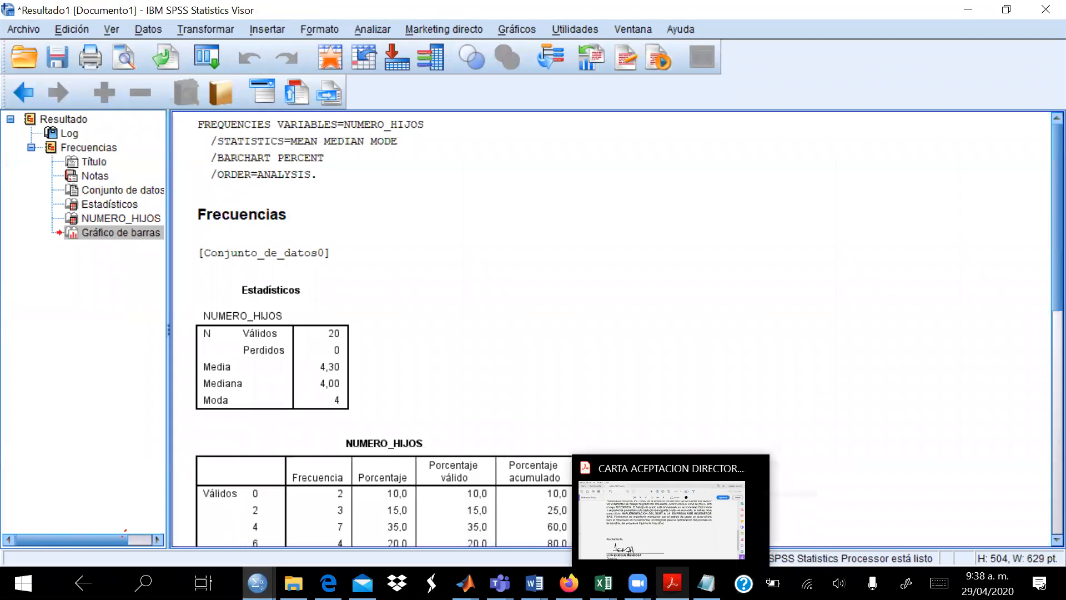